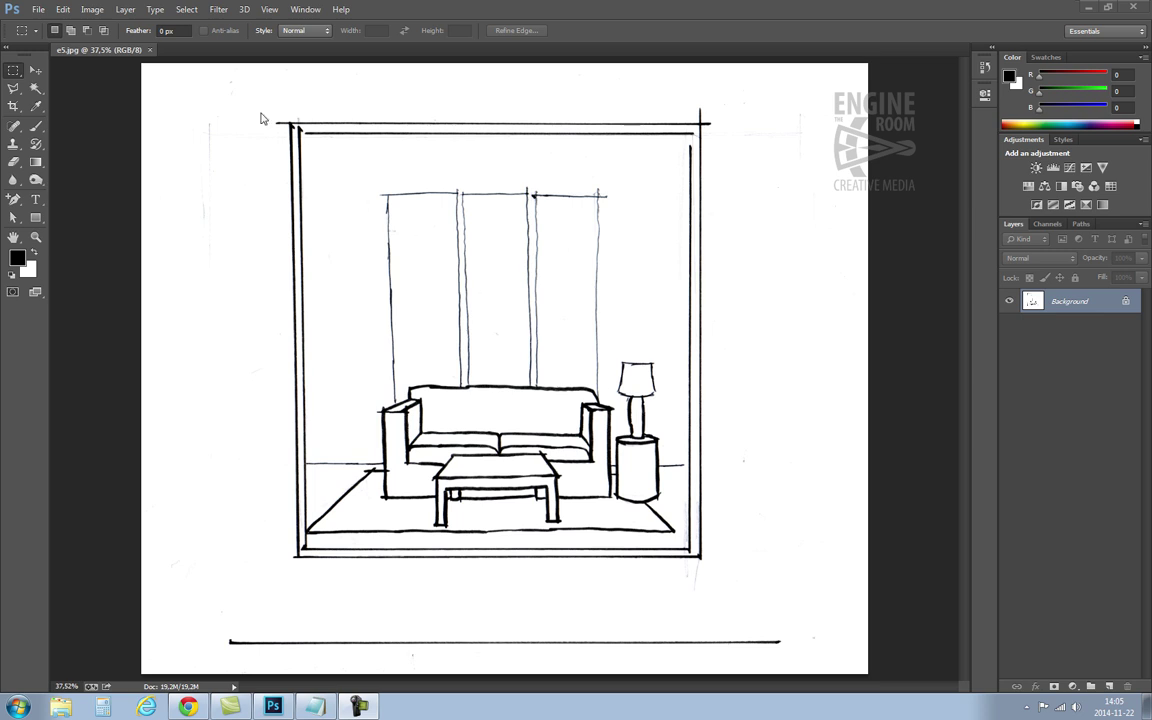
- Use Levels to set input levels to 189, 1,00 and 220 so the sketch lines turn blacker
{"action": "left_click", "coordinate": [105, 9]}
{"action": "mouse_move", "coordinate": [112, 44]}
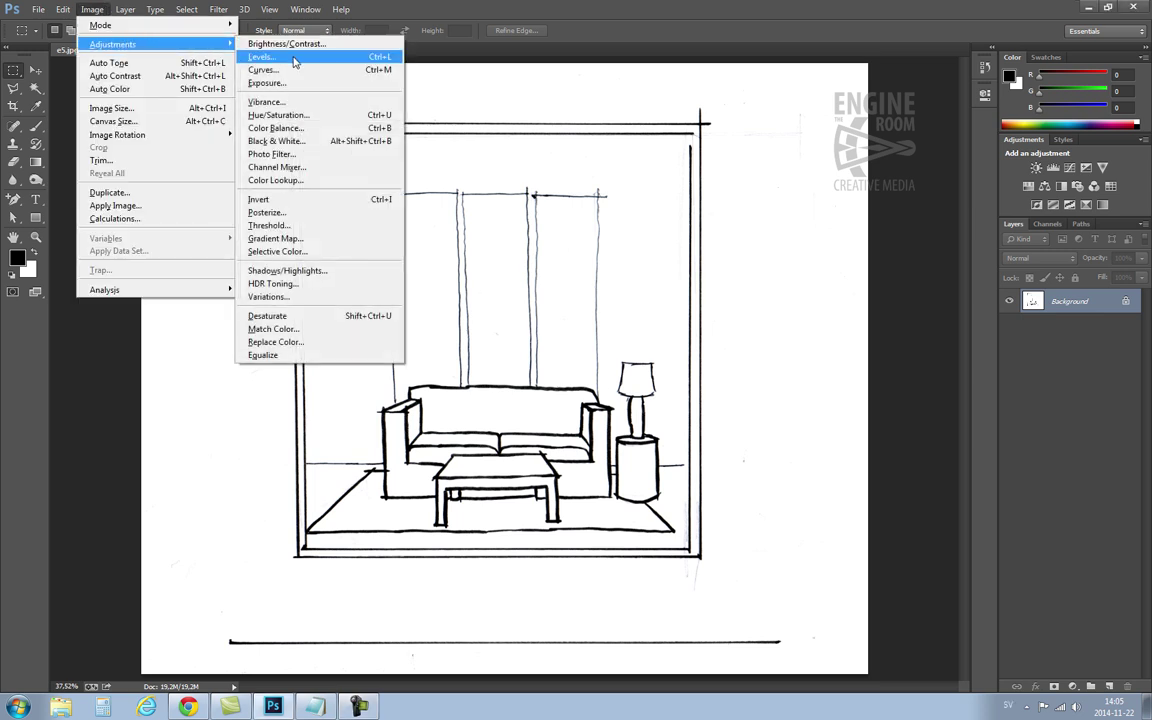
{"action": "left_click", "coordinate": [262, 57]}
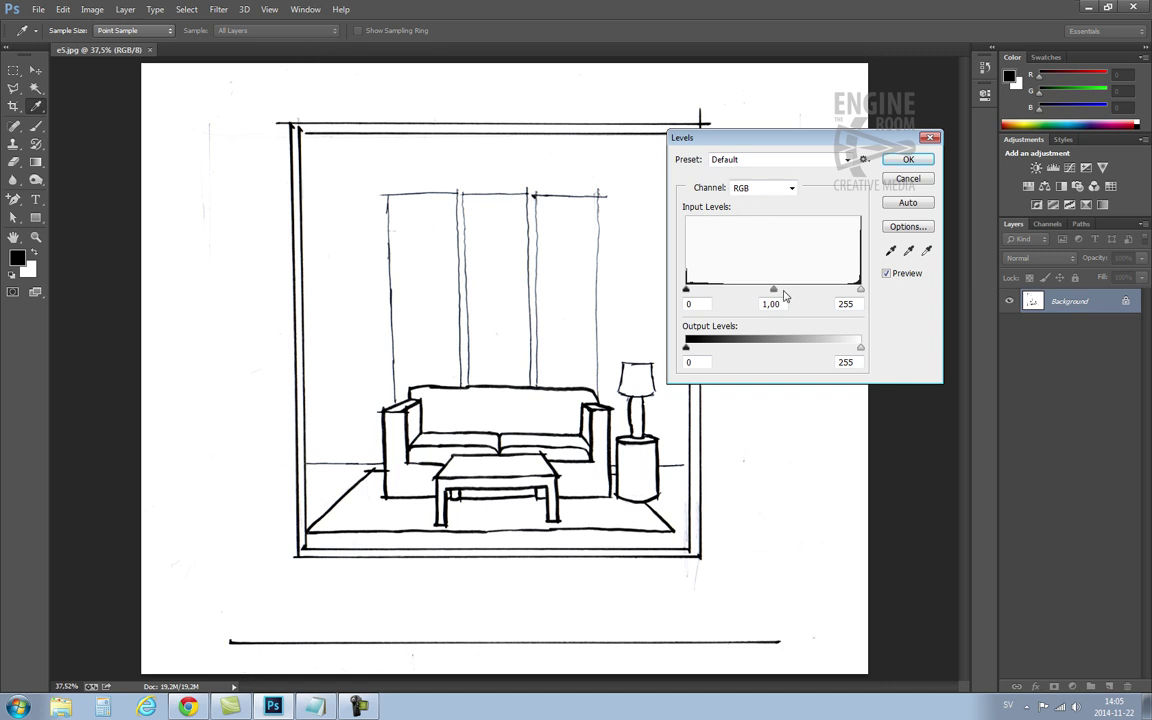
{"action": "left_click_drag", "start_coordinate": [686, 289], "coordinate": [838, 295]}
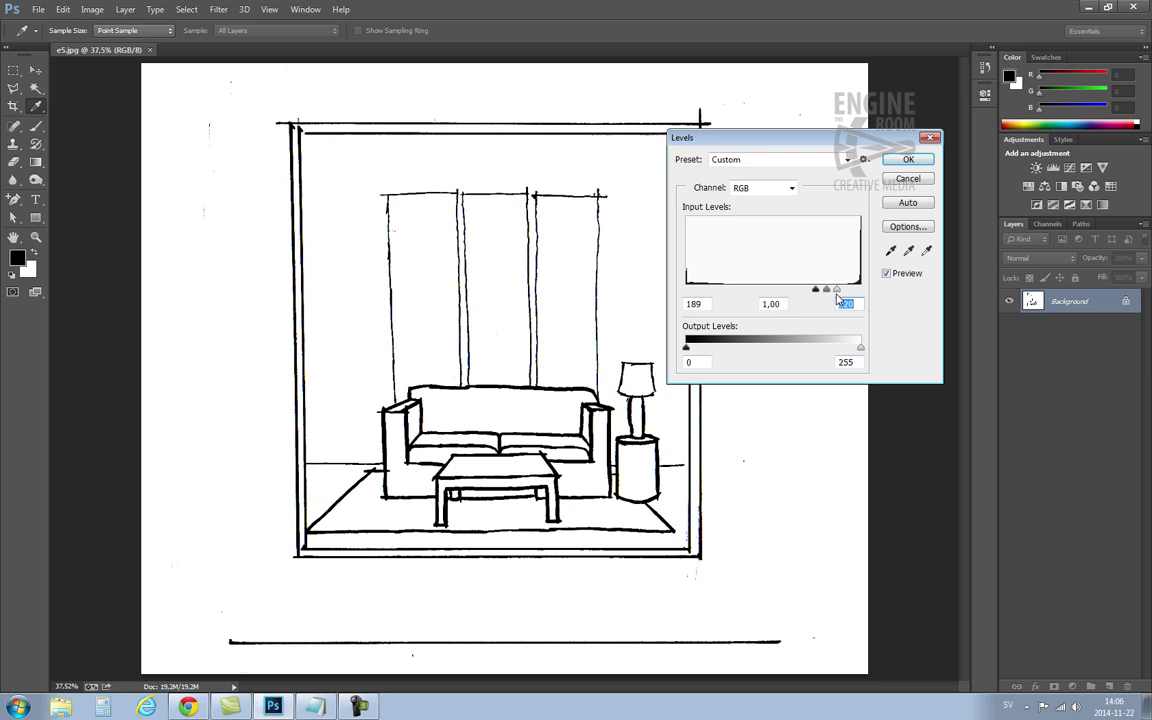
- Apply the Levels adjustment and set the Eraser tool to Block mode
{"action": "left_click", "coordinate": [895, 160]}
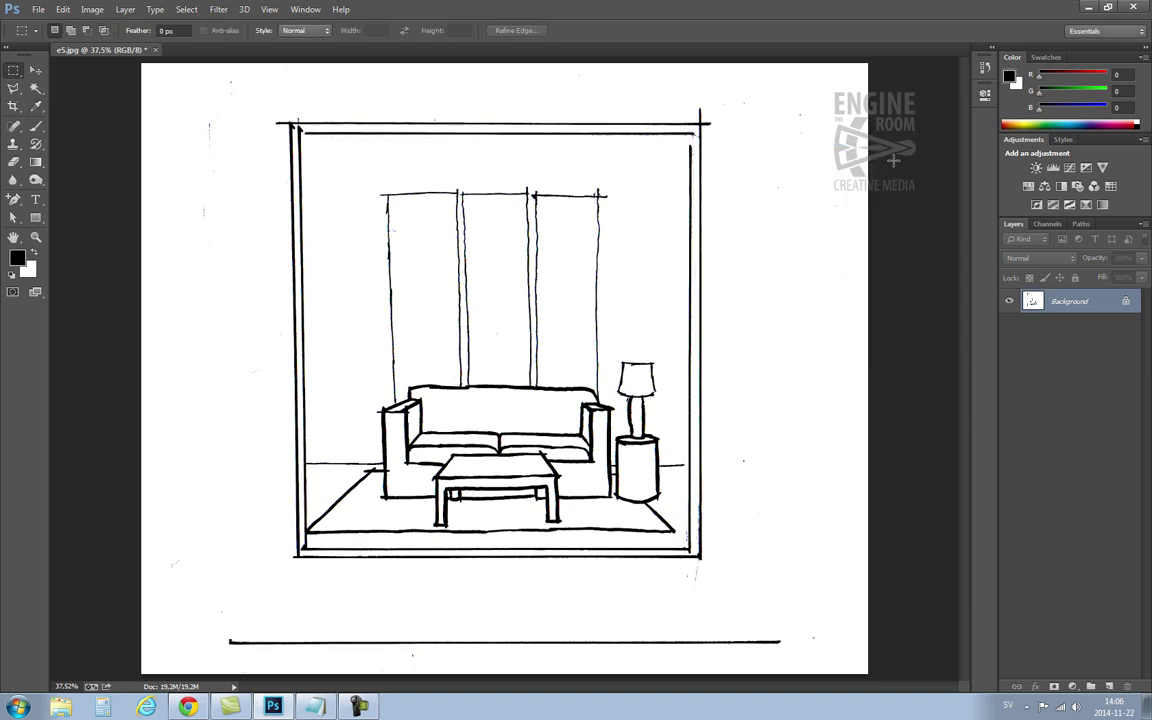
{"action": "left_click", "coordinate": [15, 166]}
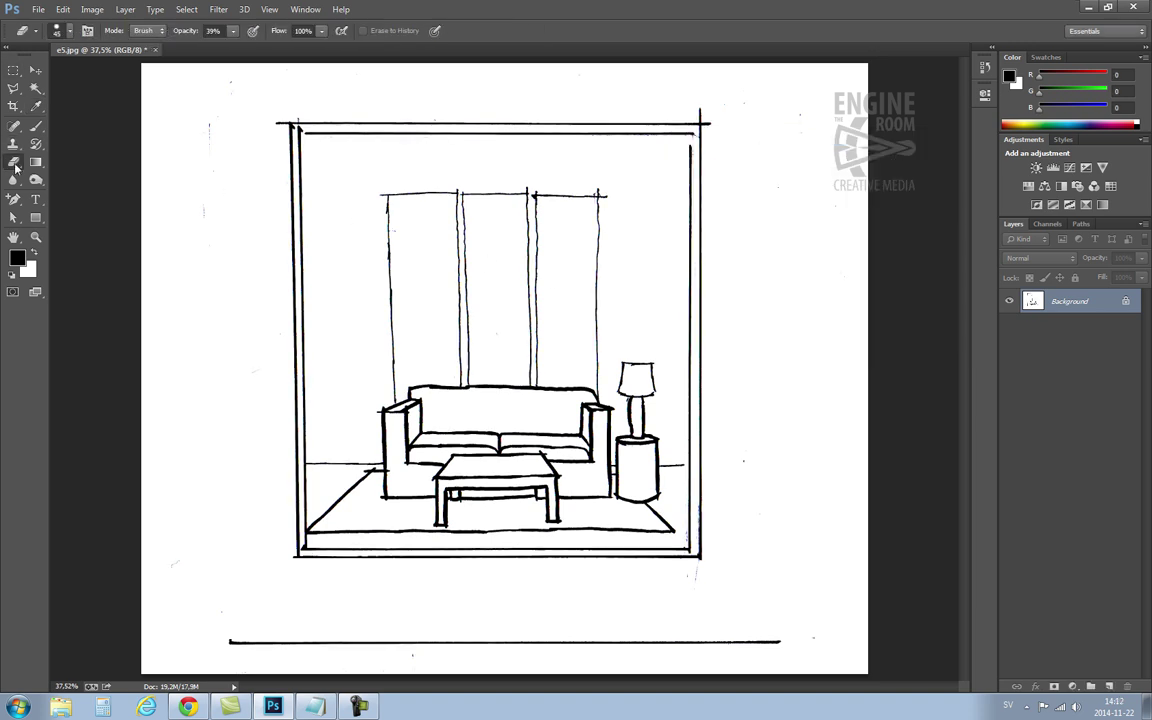
{"action": "left_click", "coordinate": [145, 31]}
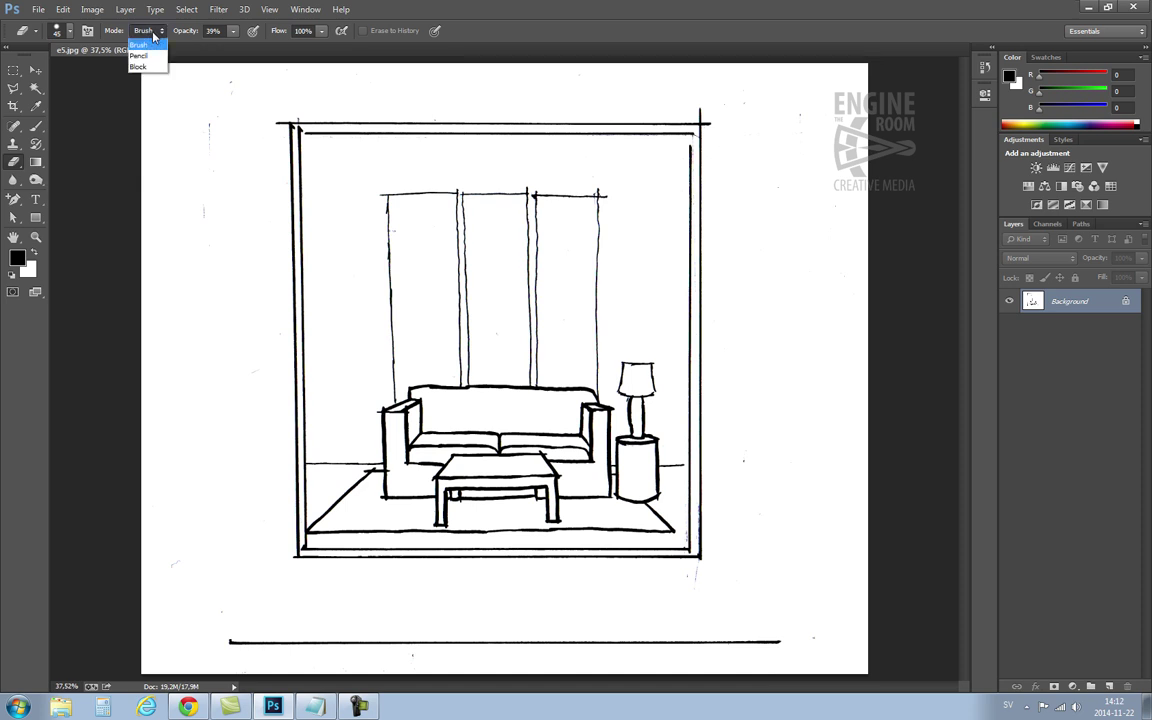
{"action": "left_click", "coordinate": [147, 67]}
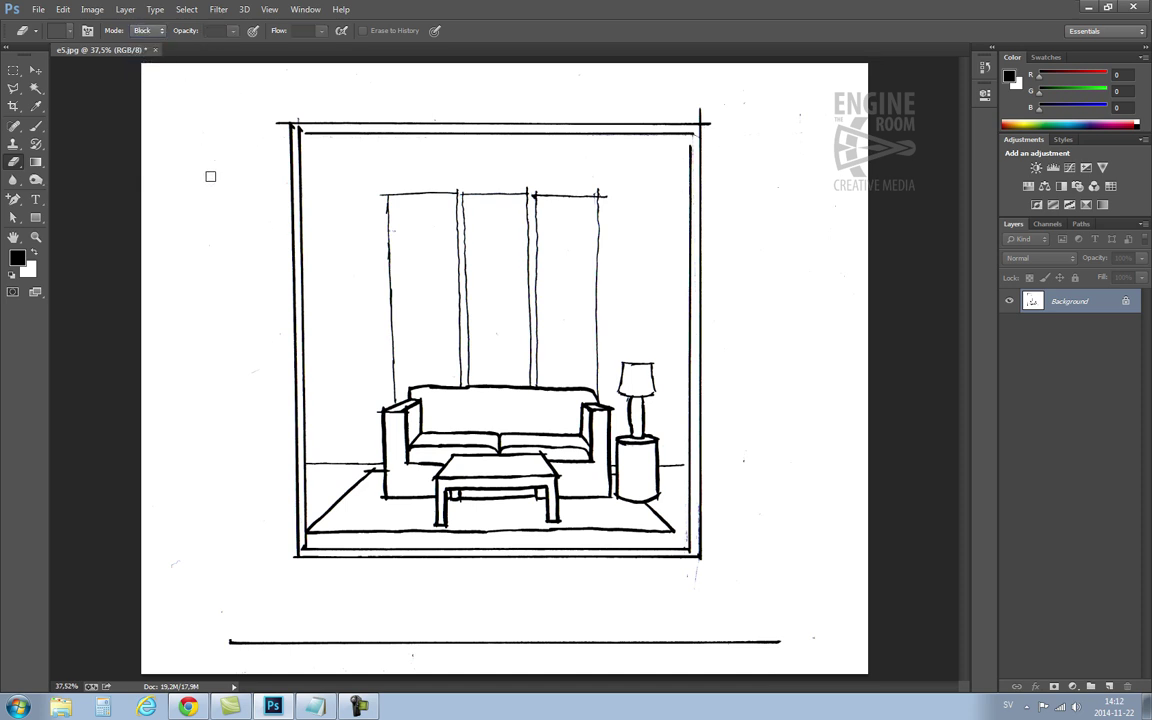
- Erase the three stray specks at the top left, bottom left and right of the drawing
{"action": "left_click", "coordinate": [202, 214]}
{"action": "left_click", "coordinate": [219, 611]}
{"action": "left_click", "coordinate": [743, 460]}
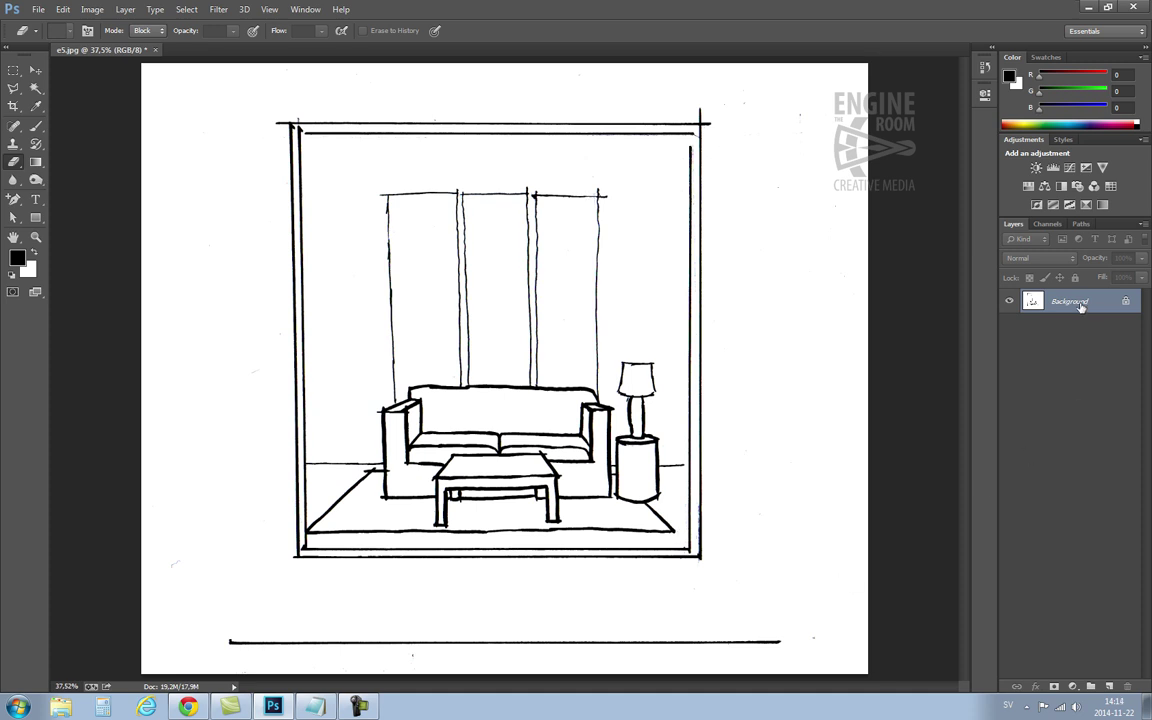
- Convert Background to Layer 0, then Magic Wand-select all white paper, delete it and deselect
{"action": "double_click", "coordinate": [1078, 302]}
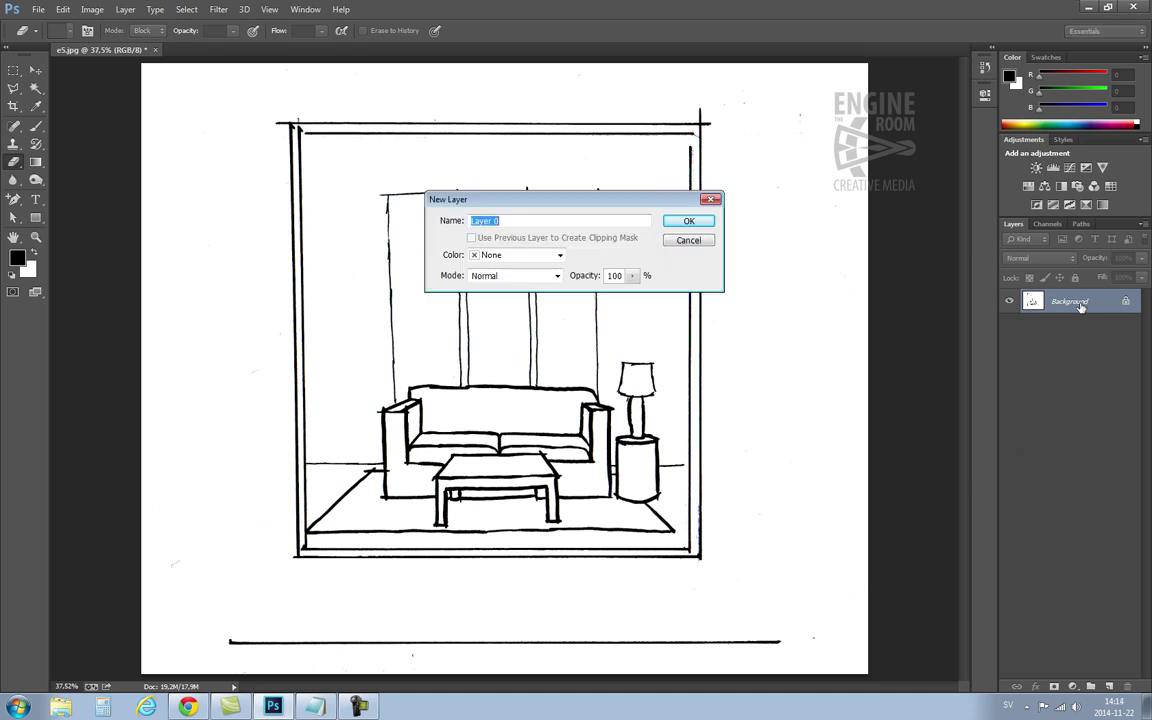
{"action": "left_click", "coordinate": [690, 222]}
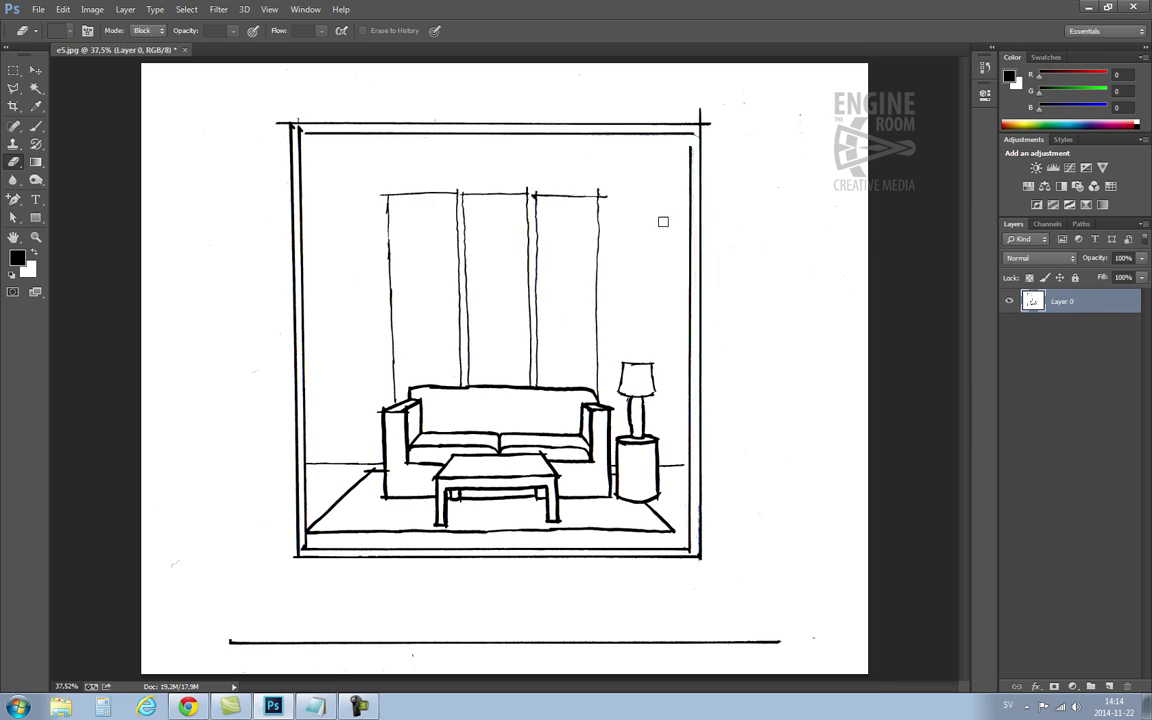
{"action": "left_click", "coordinate": [36, 88]}
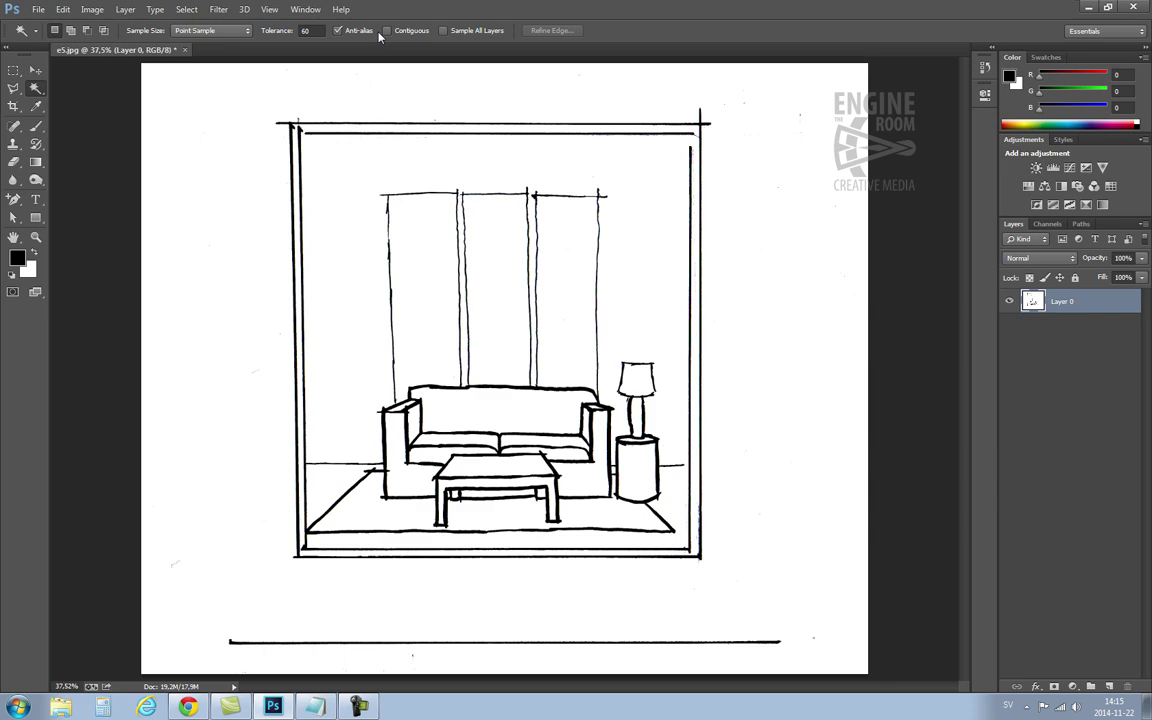
{"action": "left_click", "coordinate": [362, 176]}
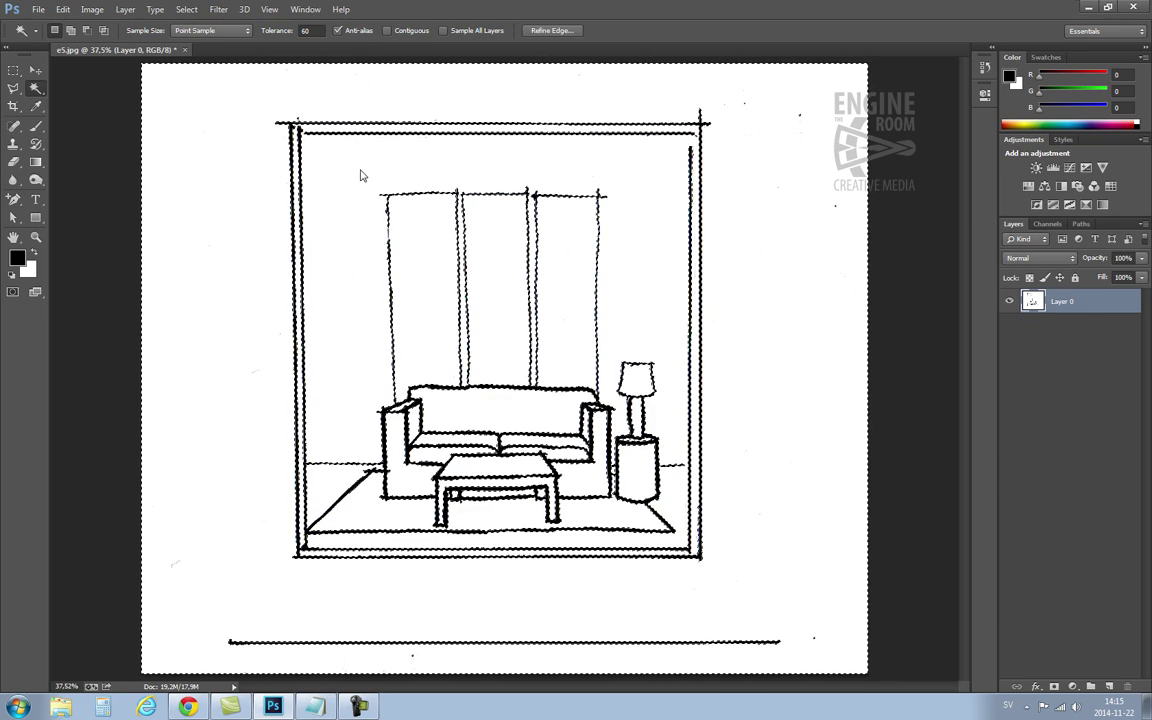
{"action": "key", "text": "Delete"}
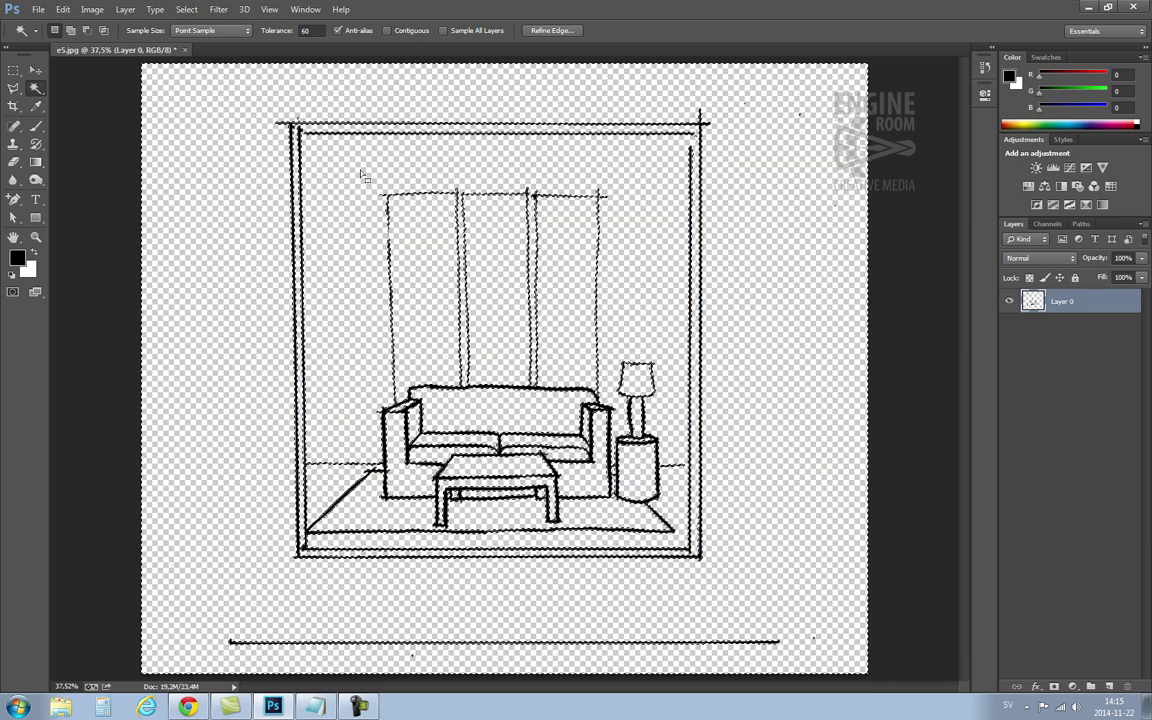
{"action": "key", "text": "ctrl+d"}
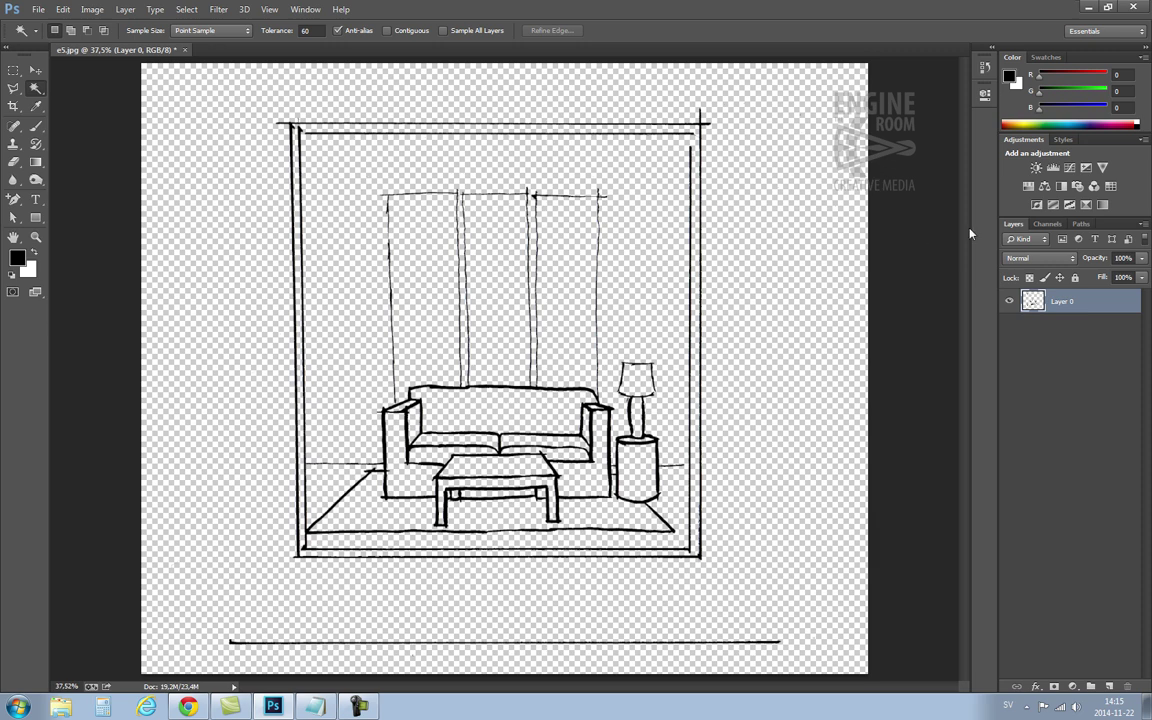
- Create a new layer, Layer 1, from the Layers panel menu
{"action": "left_click", "coordinate": [1141, 224]}
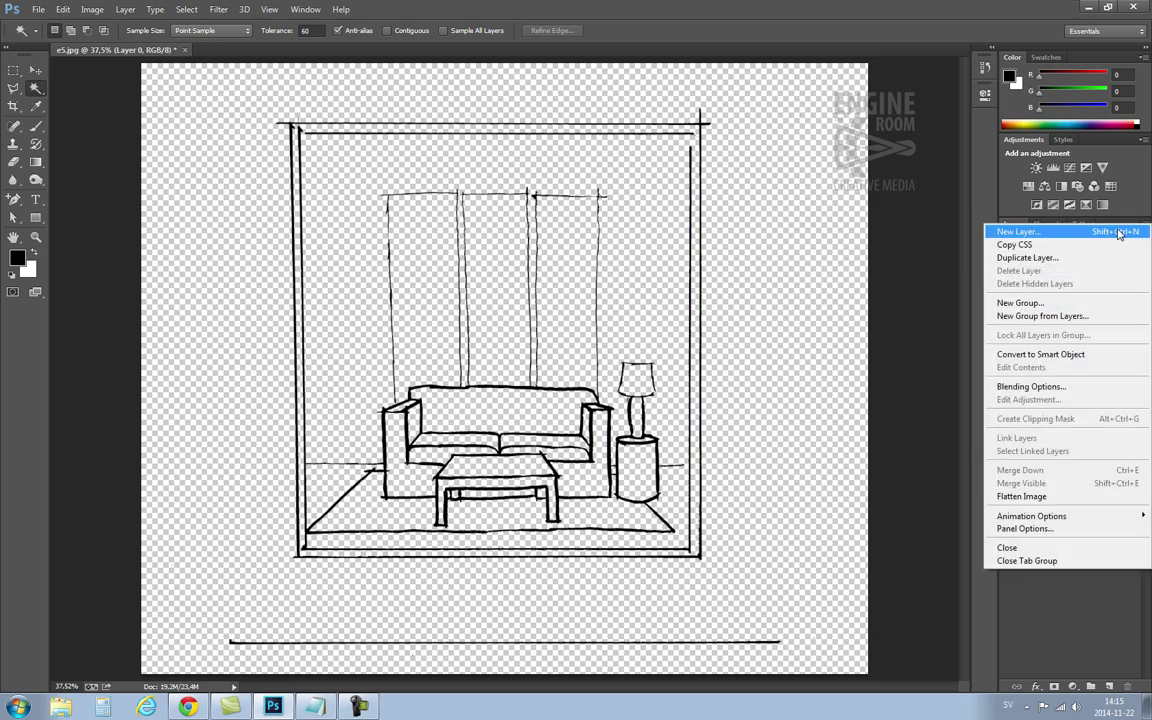
{"action": "left_click", "coordinate": [1130, 231]}
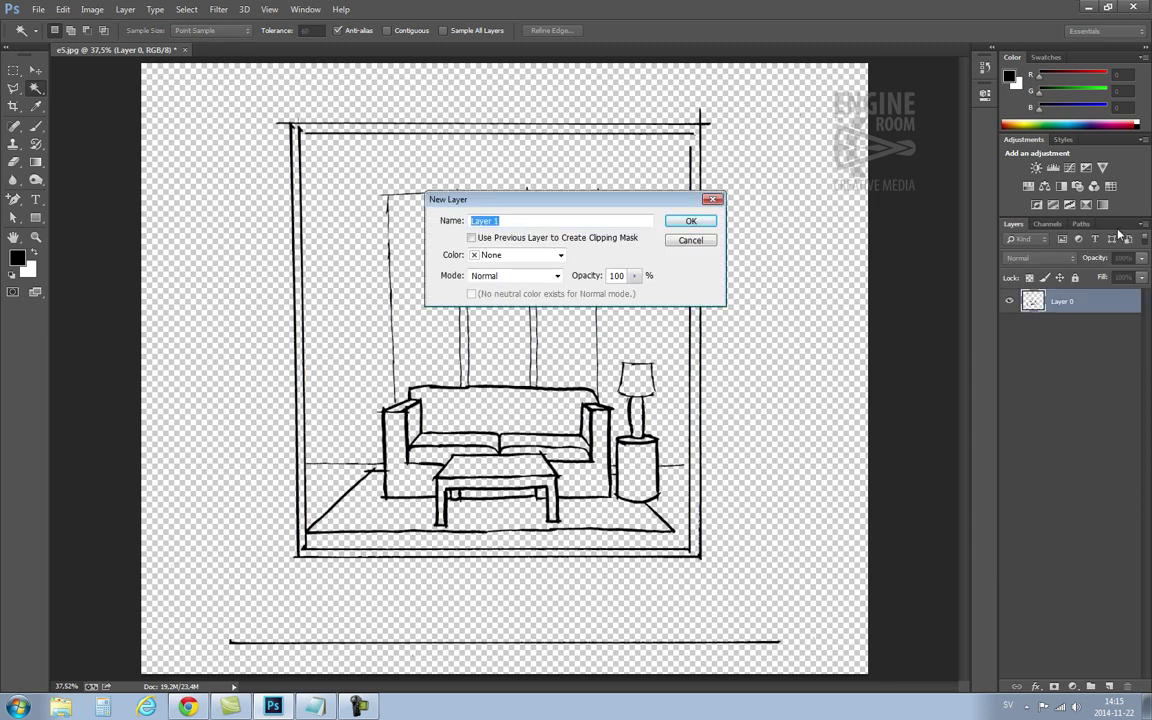
{"action": "left_click", "coordinate": [691, 221]}
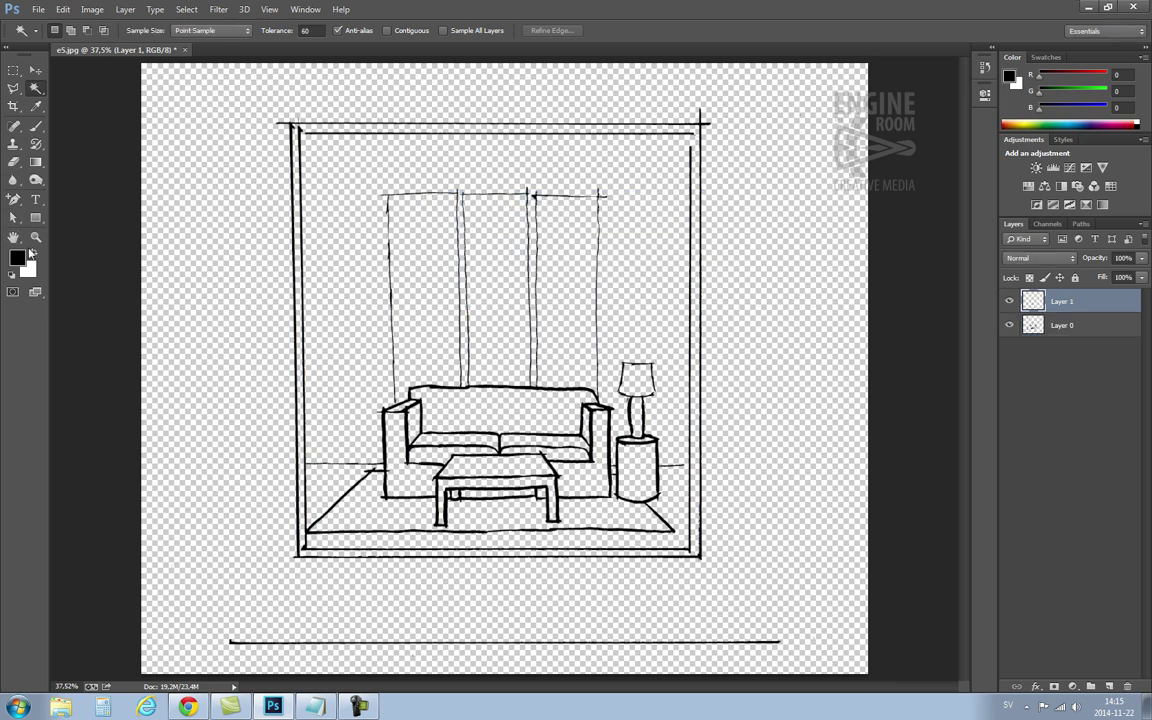
- Fill Layer 1 with white using the Paint Bucket and drag it beneath Layer 0
{"action": "left_click", "coordinate": [32, 252]}
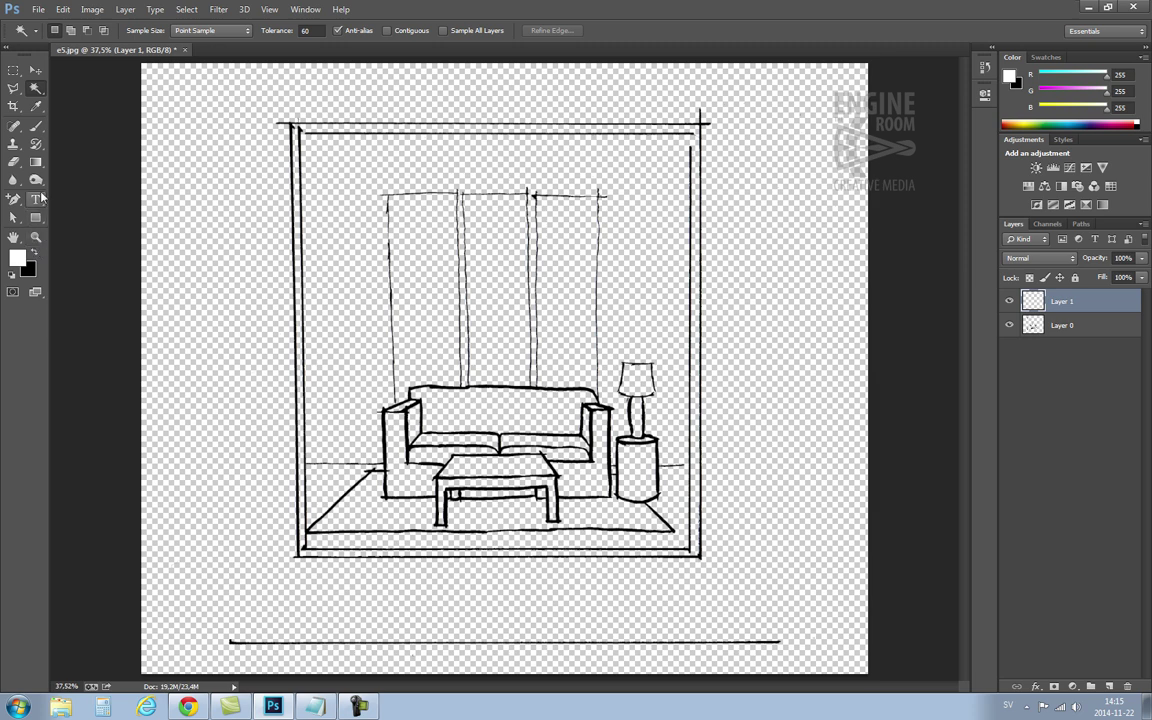
{"action": "left_click", "coordinate": [36, 161]}
{"action": "left_click", "coordinate": [90, 168]}
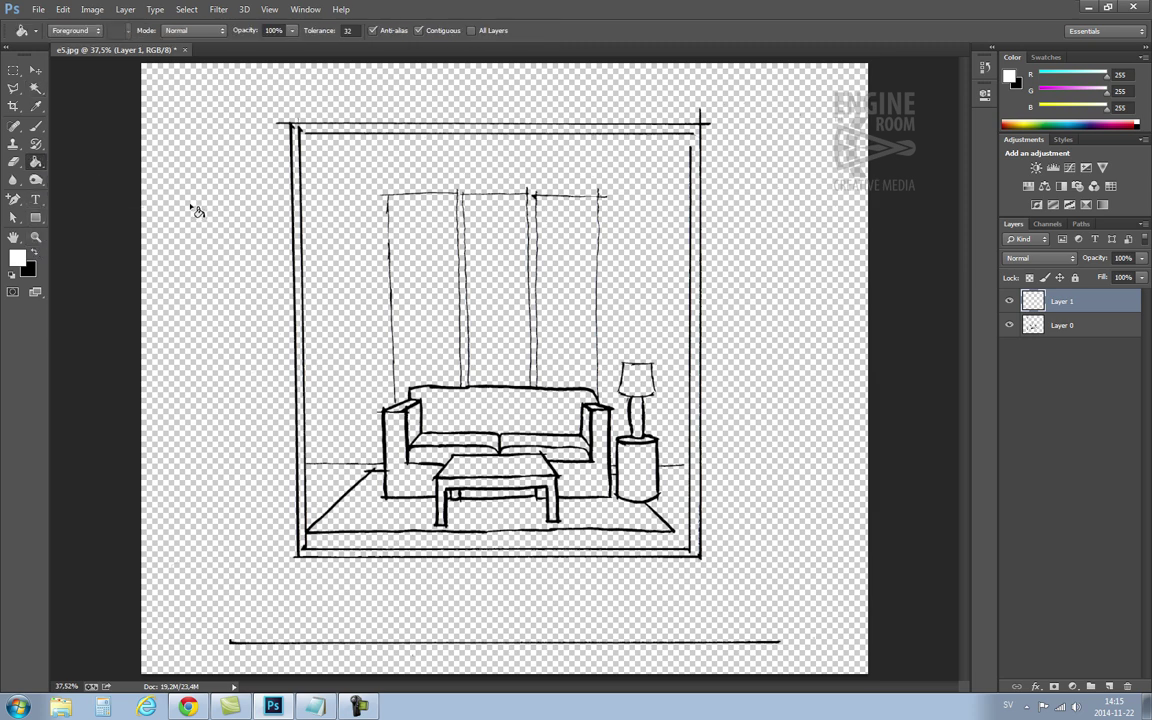
{"action": "left_click", "coordinate": [195, 211]}
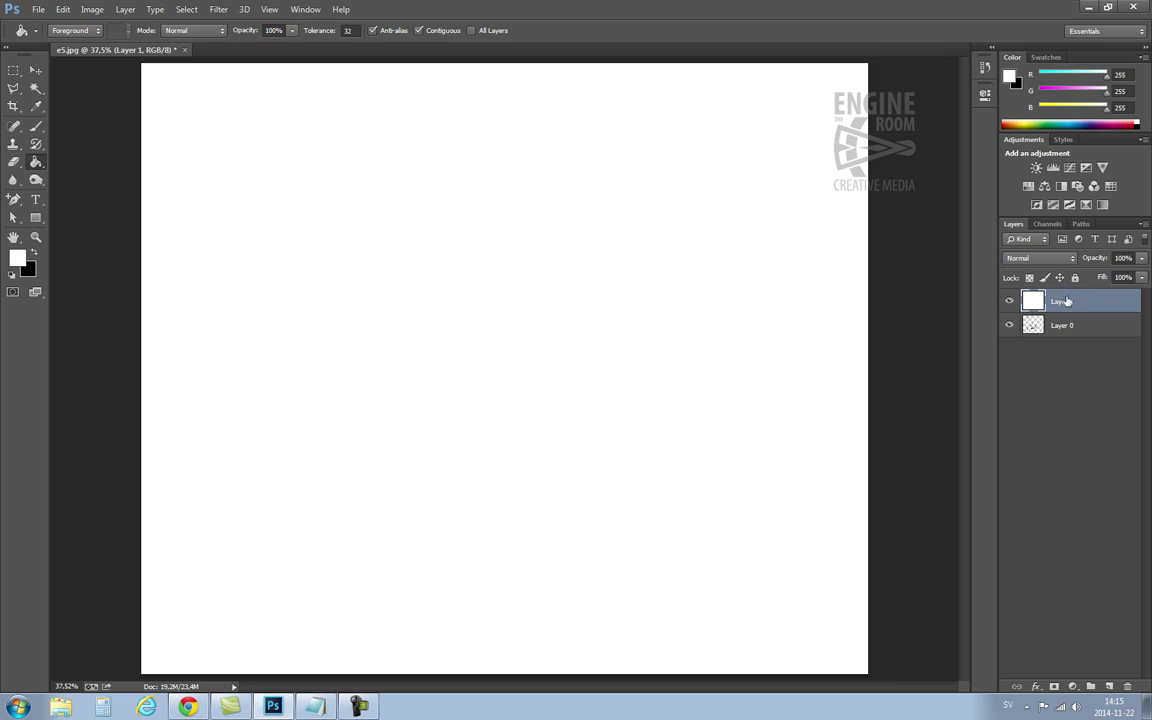
{"action": "mouse_move", "coordinate": [1045, 301]}
{"action": "left_mouse_down"}
{"action": "mouse_move", "coordinate": [1065, 302]}
{"action": "mouse_move", "coordinate": [1063, 338]}
{"action": "left_mouse_up"}
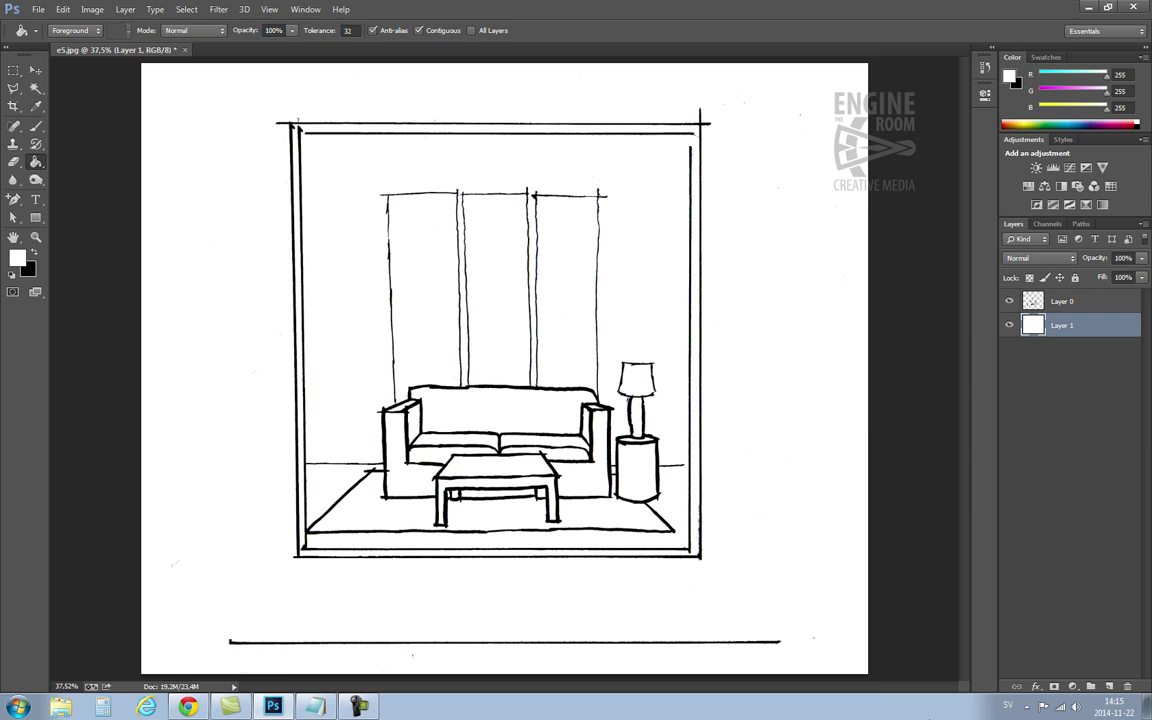
- Rename Layer 0 to DRAWING and Layer 1 to BACKGROUND, then fully lock BACKGROUND
{"action": "double_click", "coordinate": [1062, 301]}
{"action": "type", "text": "DRAWING"}
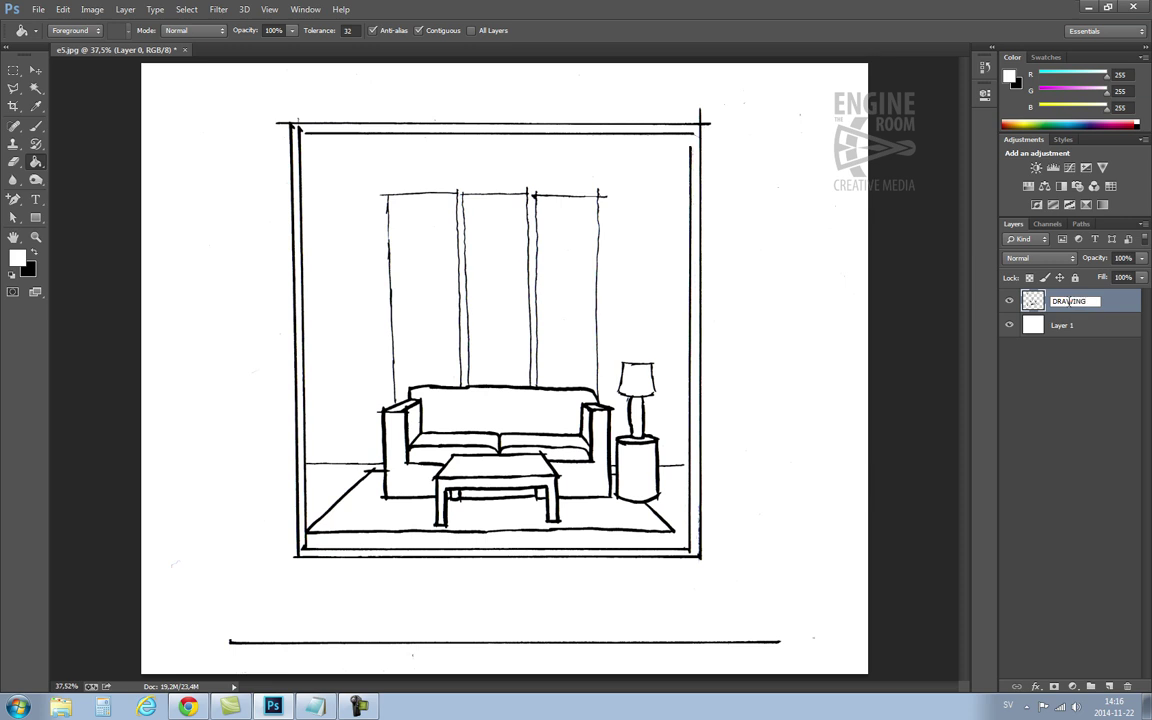
{"action": "key", "text": "Tab"}
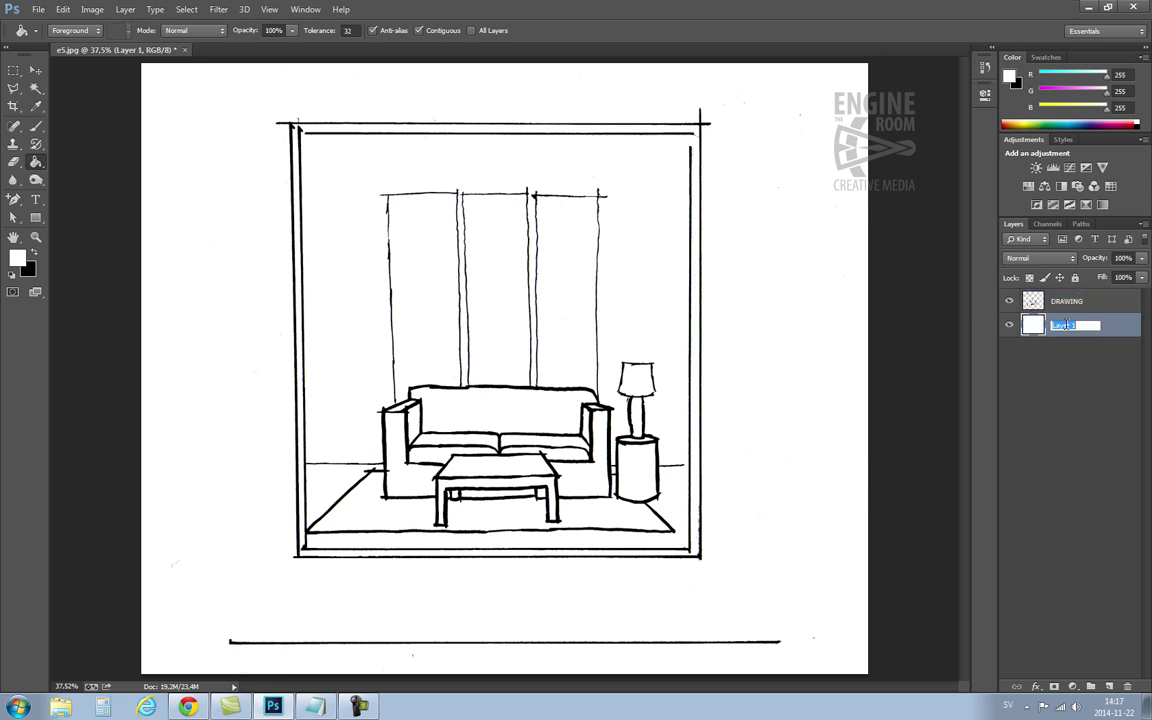
{"action": "type", "text": "BACKGROUND"}
{"action": "key", "text": "Return"}
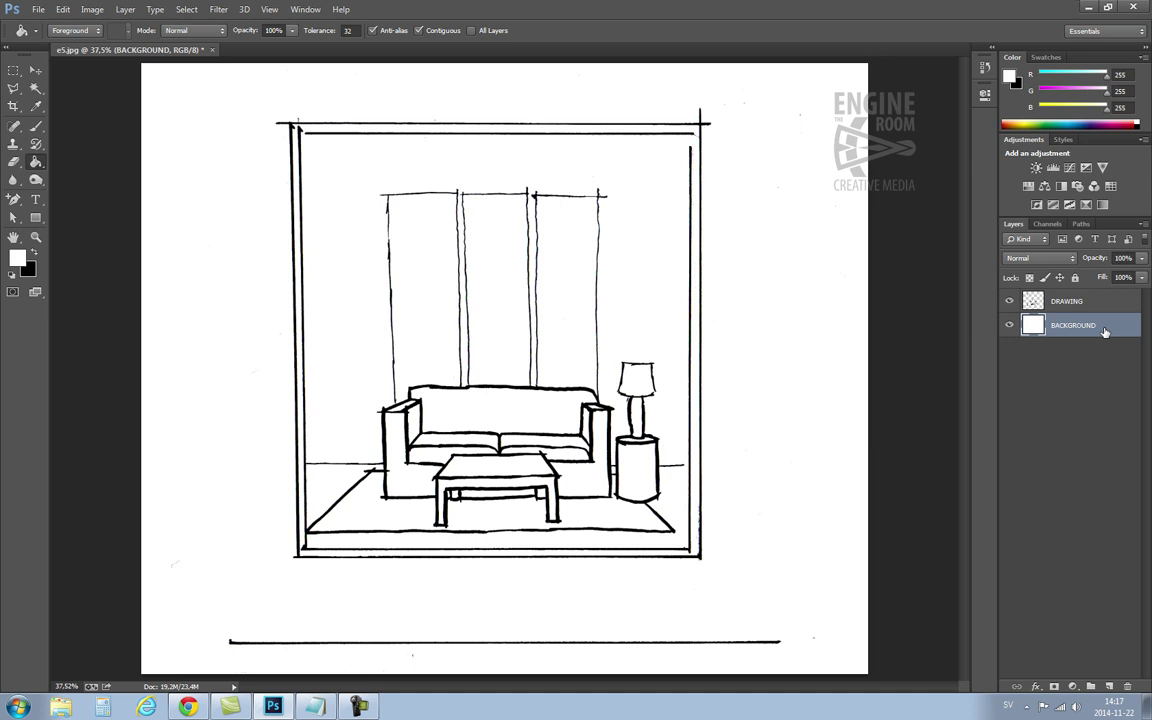
{"action": "left_click", "coordinate": [1075, 278]}
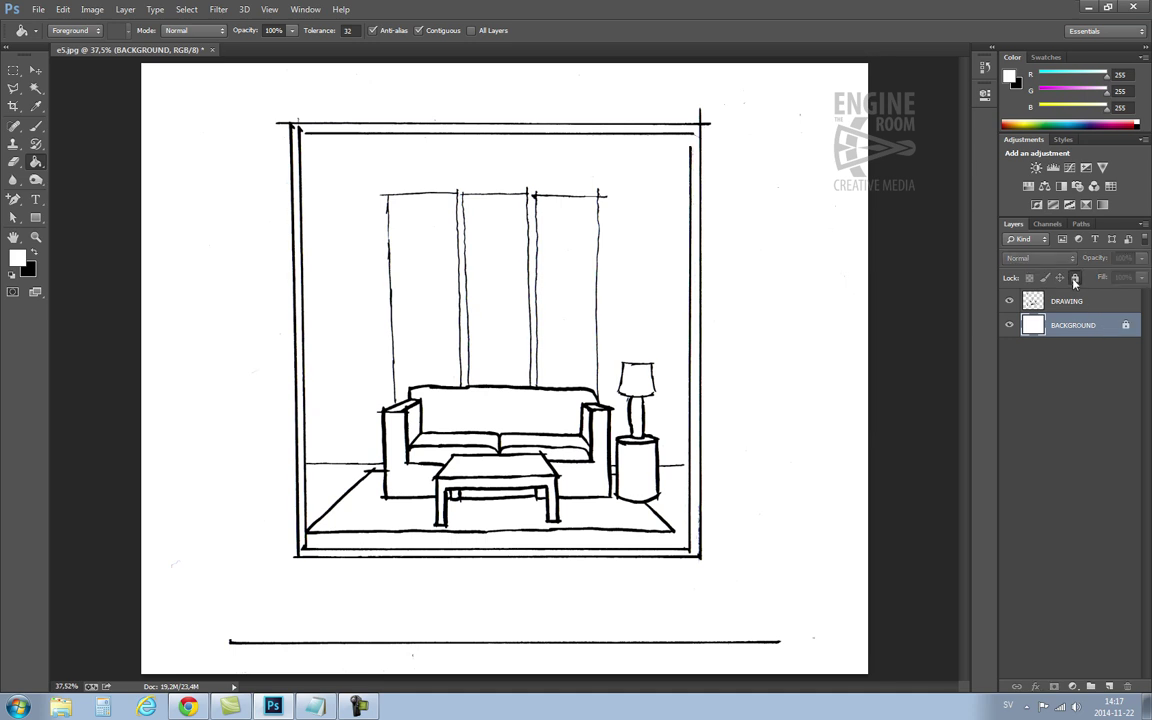
{"action": "left_click", "coordinate": [1066, 301]}
- Lock DRAWING, then select the rug with a contiguous Magic Wand at tolerance 60
{"action": "left_click", "coordinate": [1075, 278]}
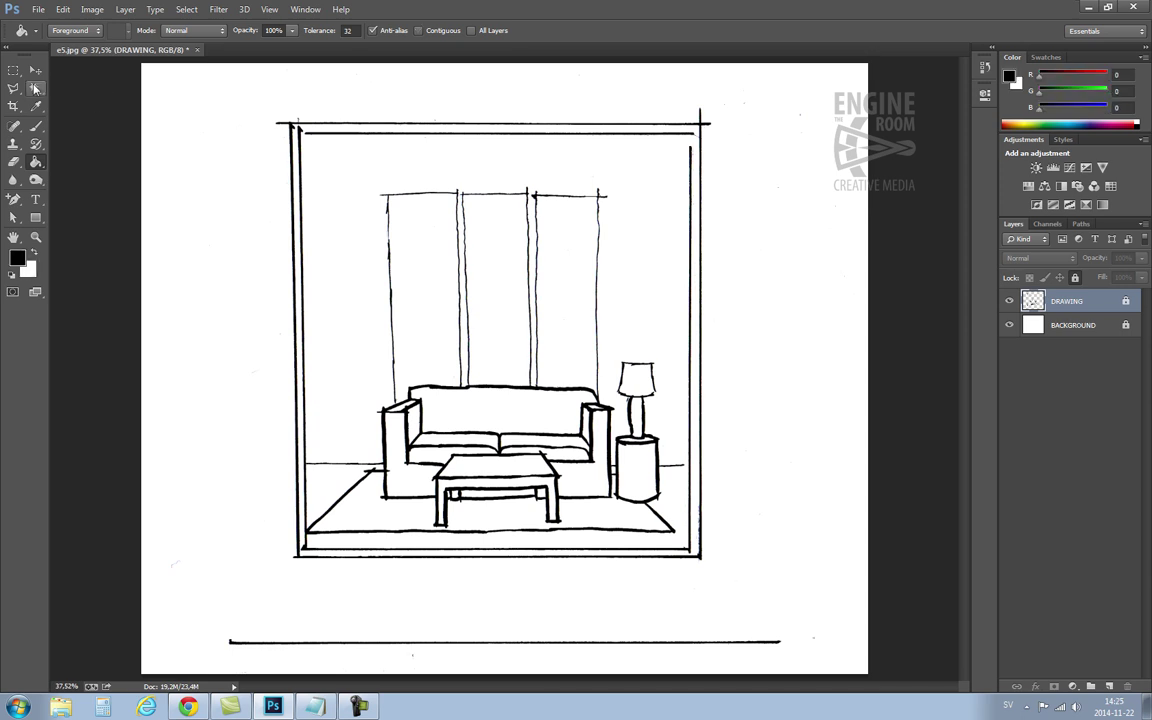
{"action": "left_click", "coordinate": [35, 89]}
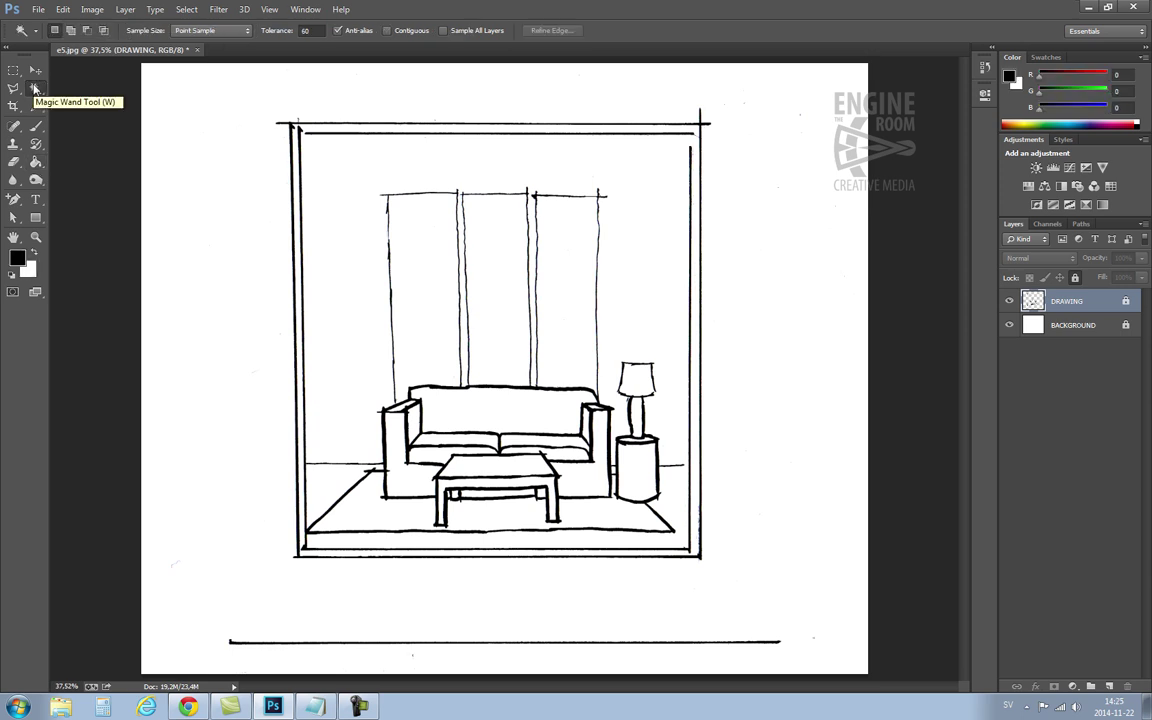
{"action": "left_click", "coordinate": [387, 31]}
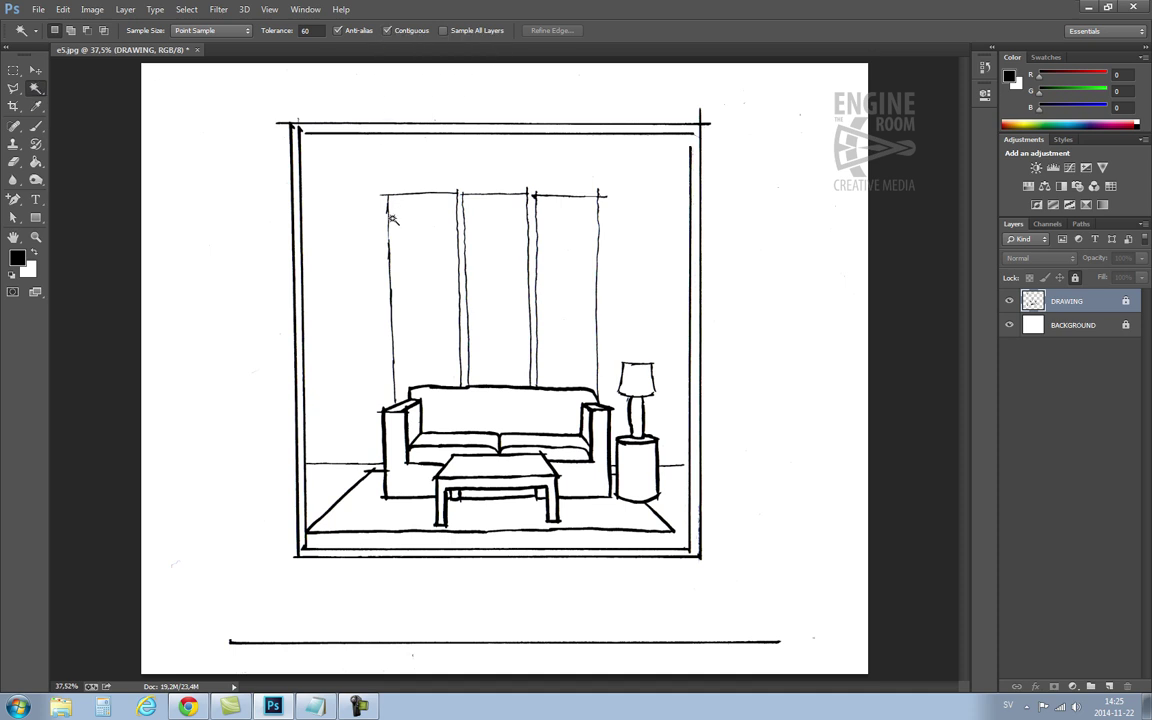
{"action": "left_click", "coordinate": [370, 495]}
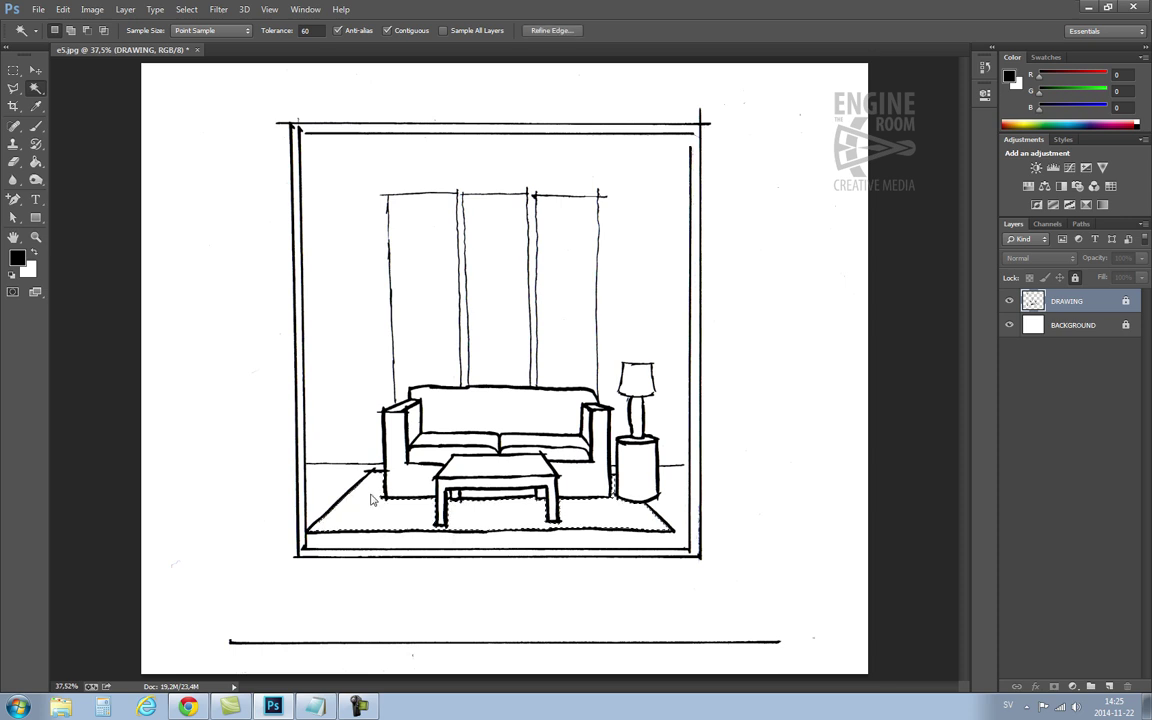
- Create a layer called Carpet and position it between DRAWING and BACKGROUND
{"action": "left_click", "coordinate": [1142, 225]}
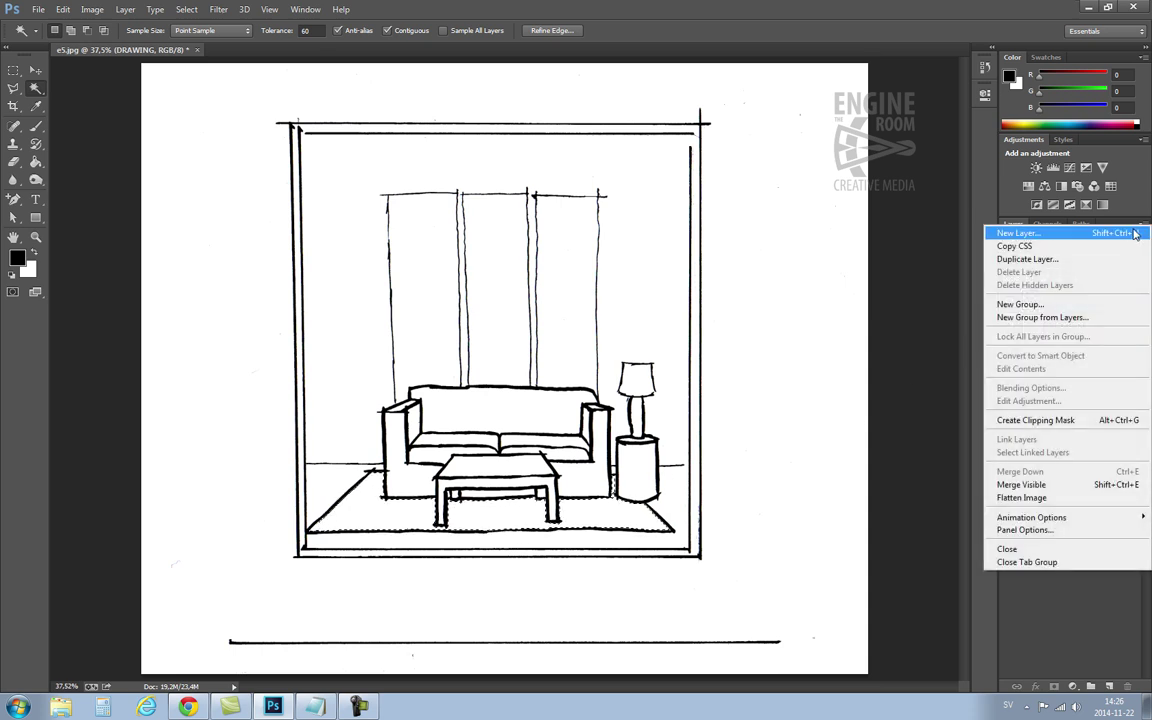
{"action": "left_click", "coordinate": [1135, 231]}
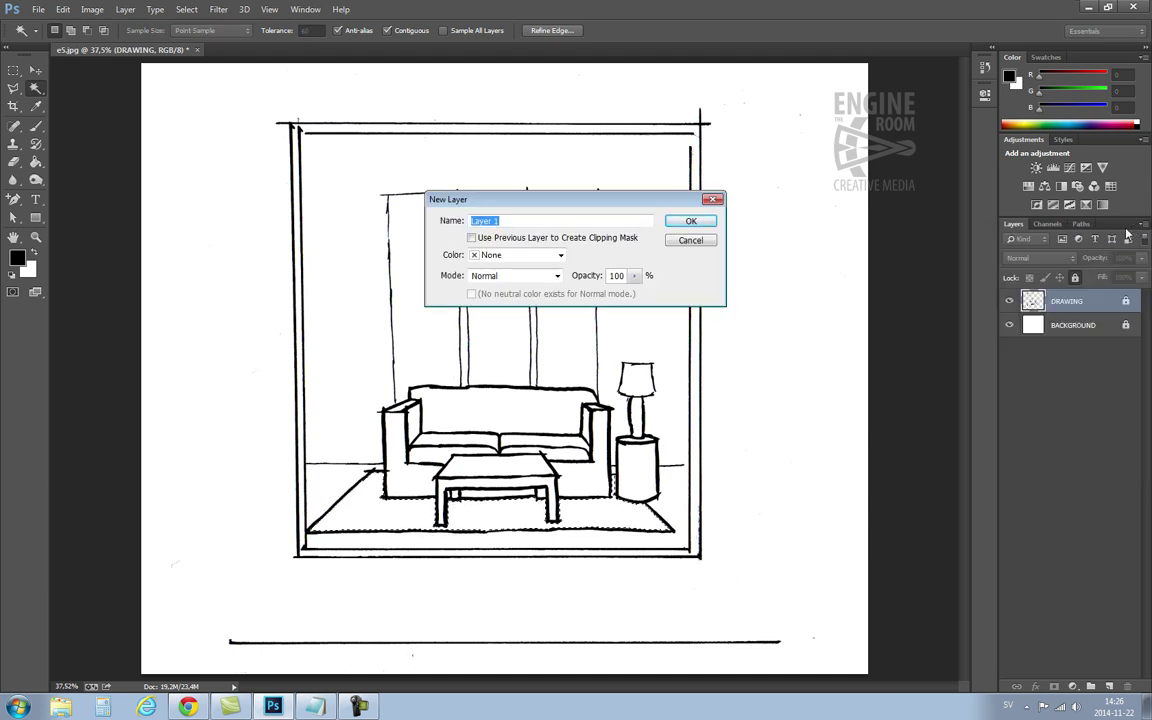
{"action": "type", "text": "Carpet"}
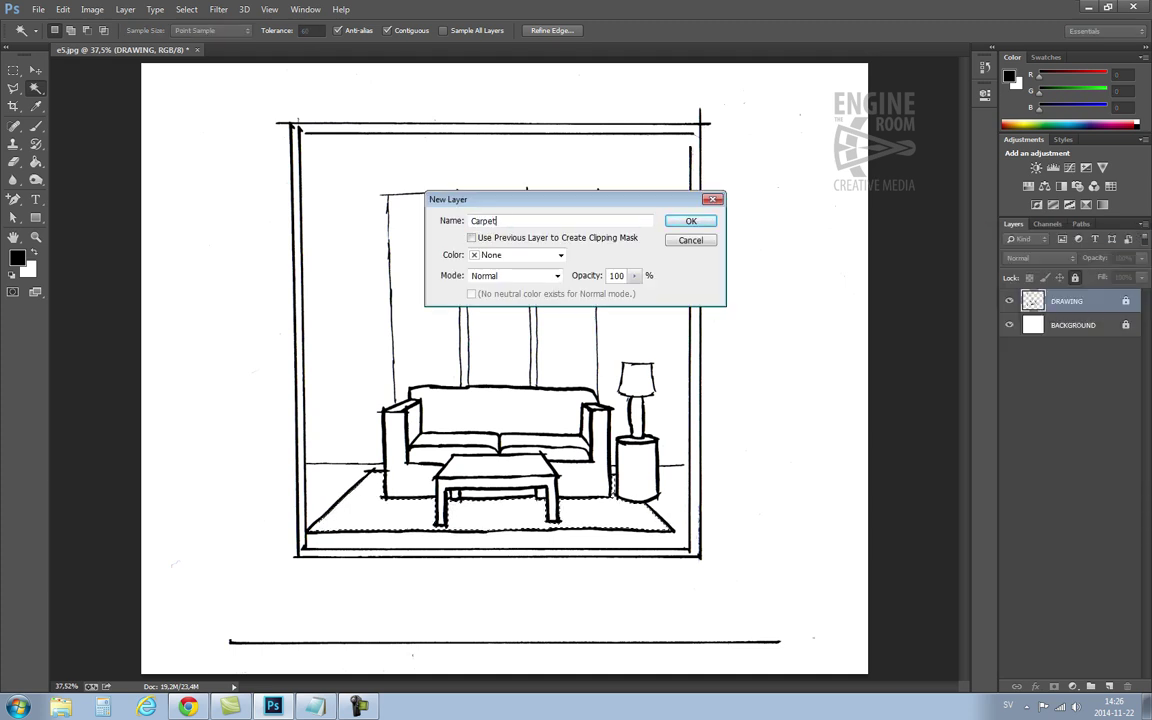
{"action": "left_click", "coordinate": [695, 221]}
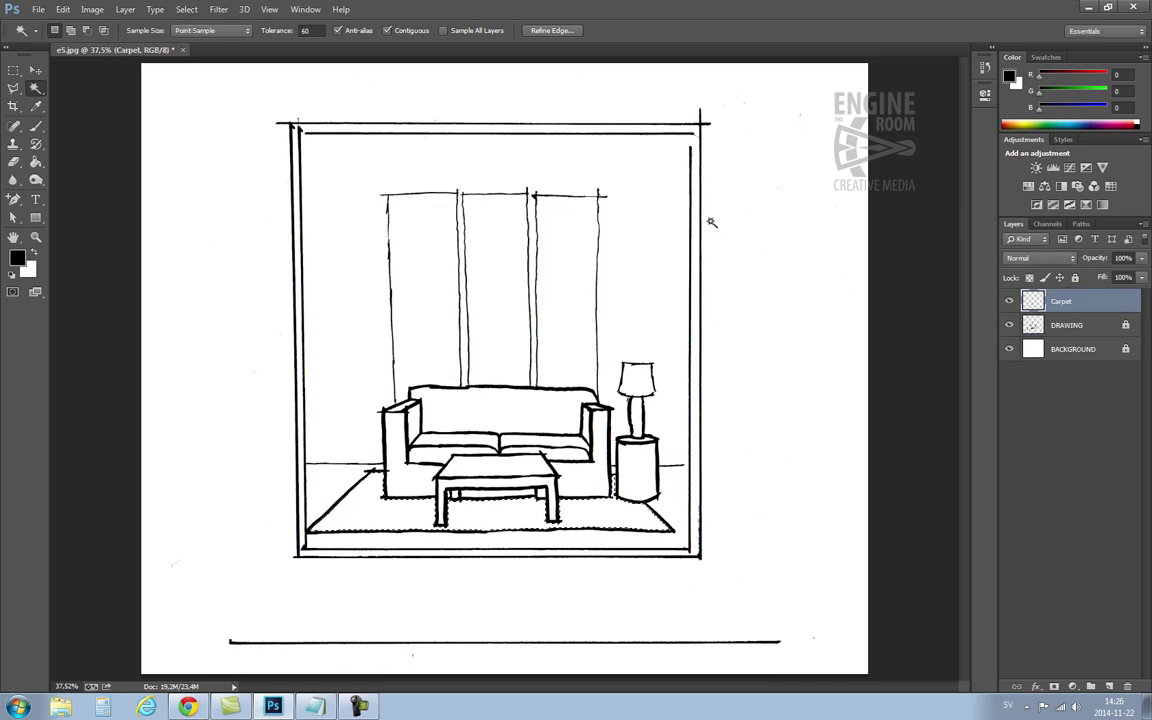
{"action": "left_click_drag", "start_coordinate": [1068, 301], "coordinate": [1069, 340]}
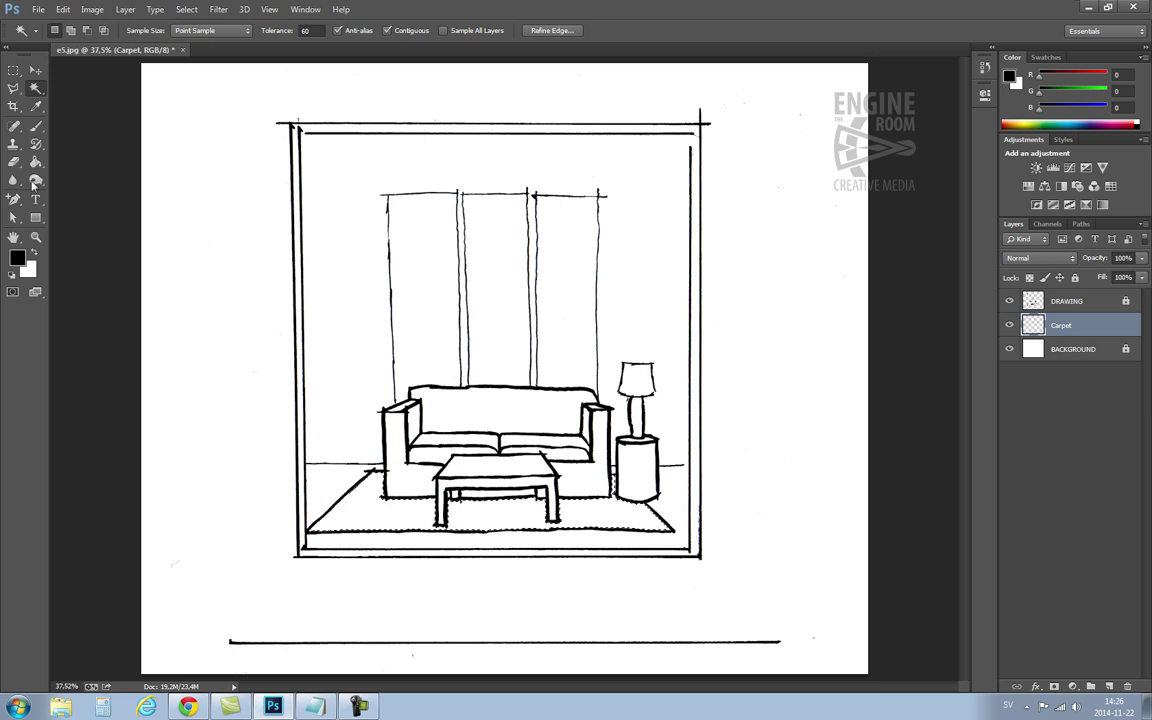
- Set the Brush tool's foreground colour to bright red for the carpet
{"action": "left_click", "coordinate": [37, 128]}
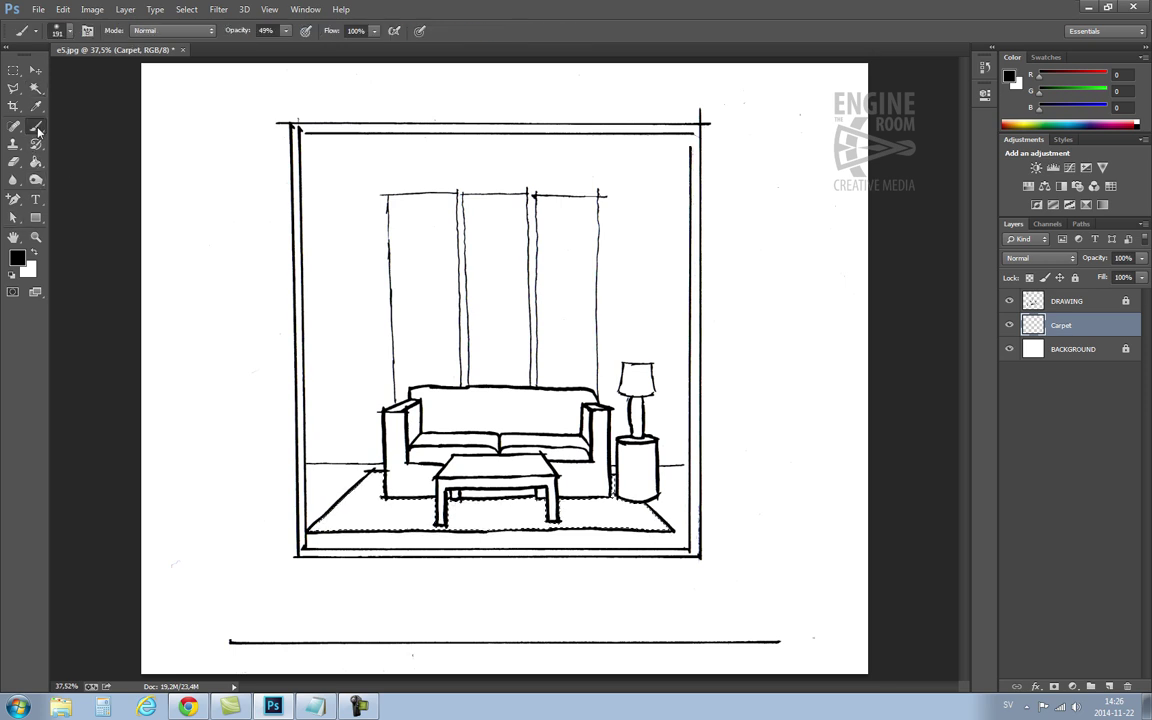
{"action": "left_click", "coordinate": [17, 257]}
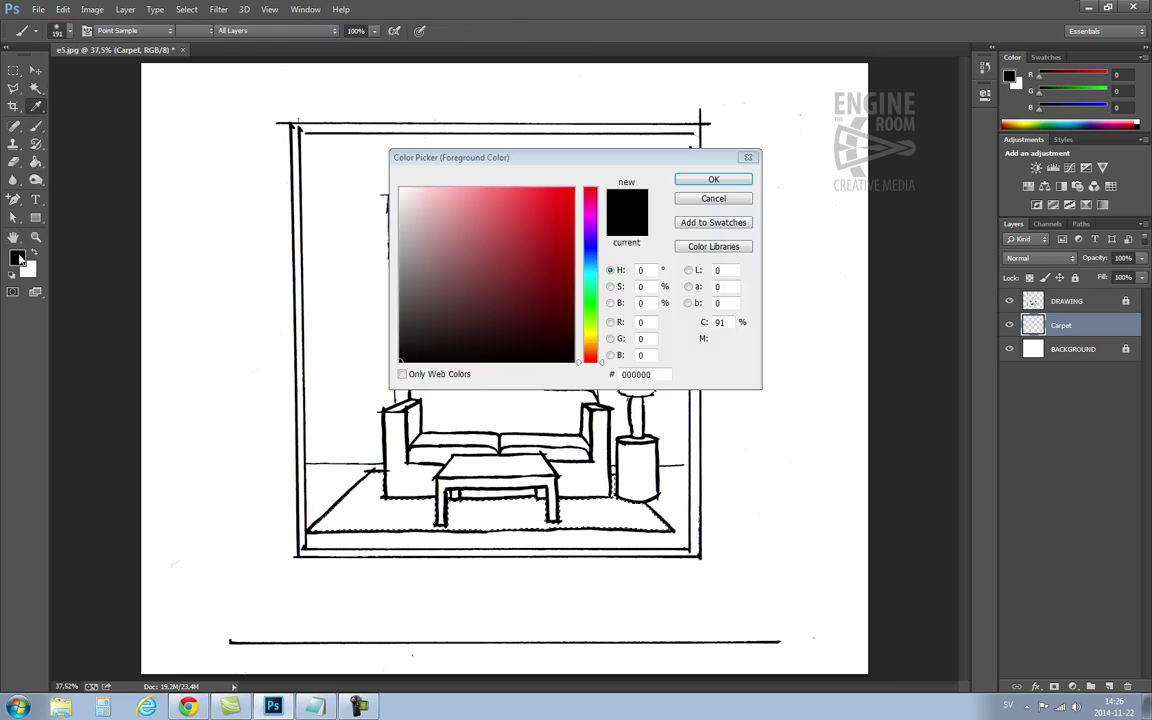
{"action": "left_click", "coordinate": [573, 191]}
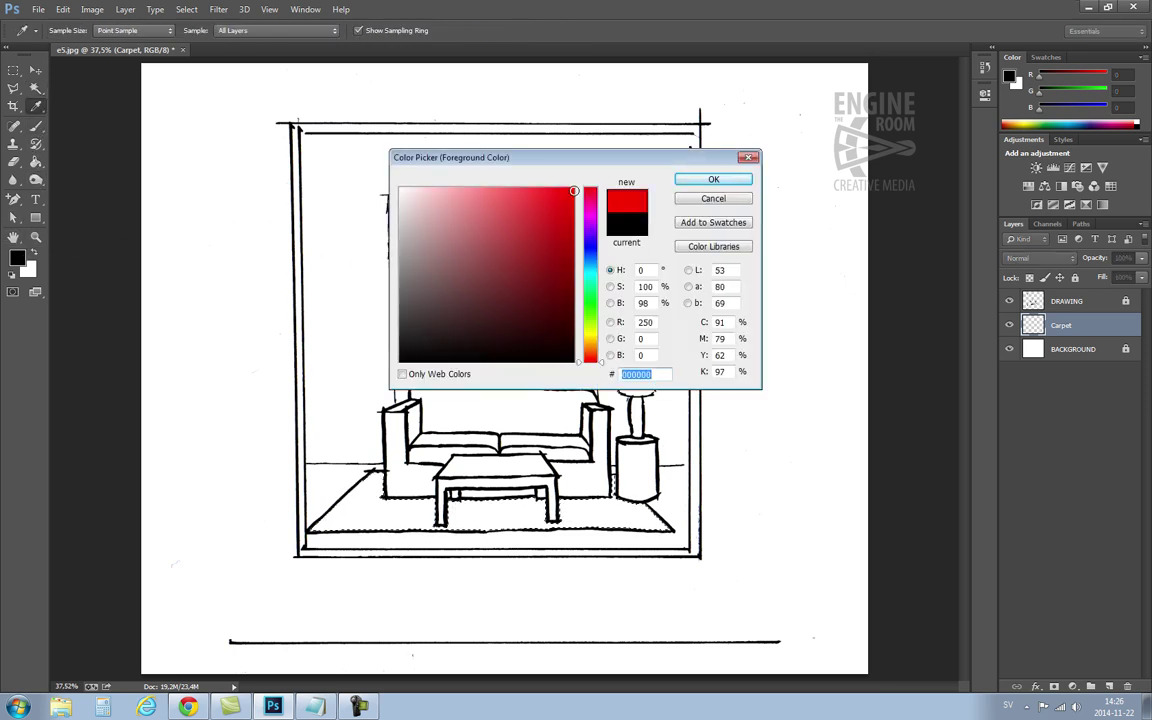
{"action": "left_click", "coordinate": [690, 180]}
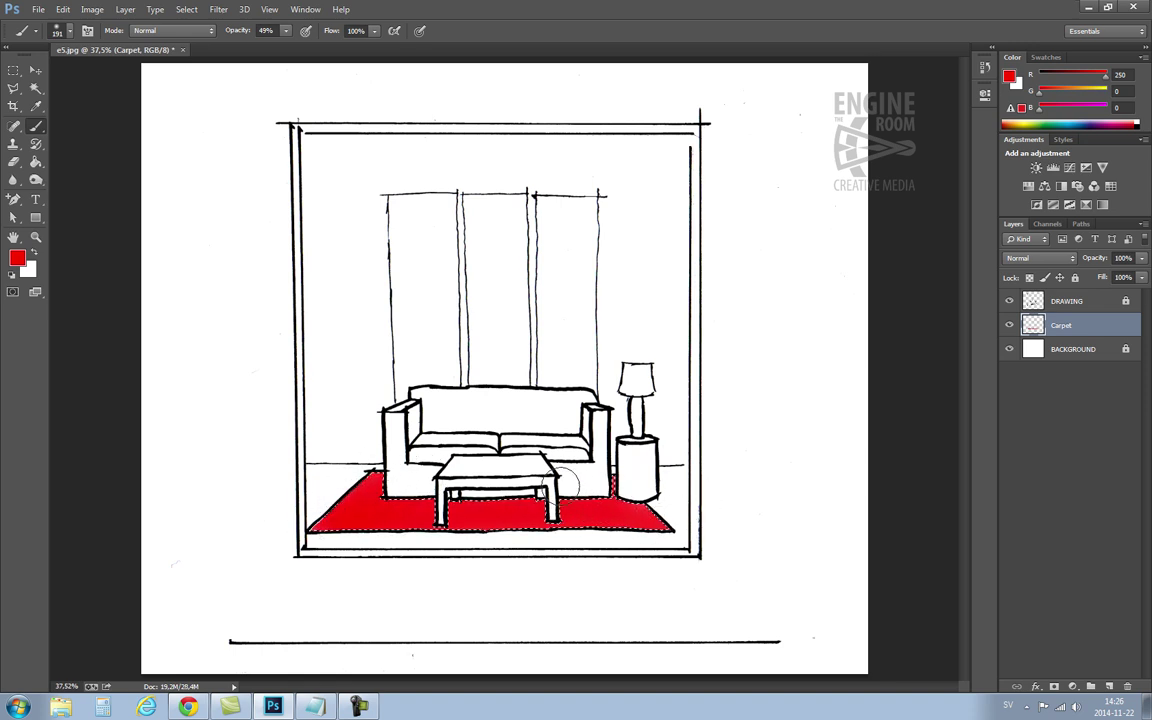
- Pick a darker red, shade the carpet with the toning tool, and clear the rug selection
{"action": "left_click", "coordinate": [17, 256]}
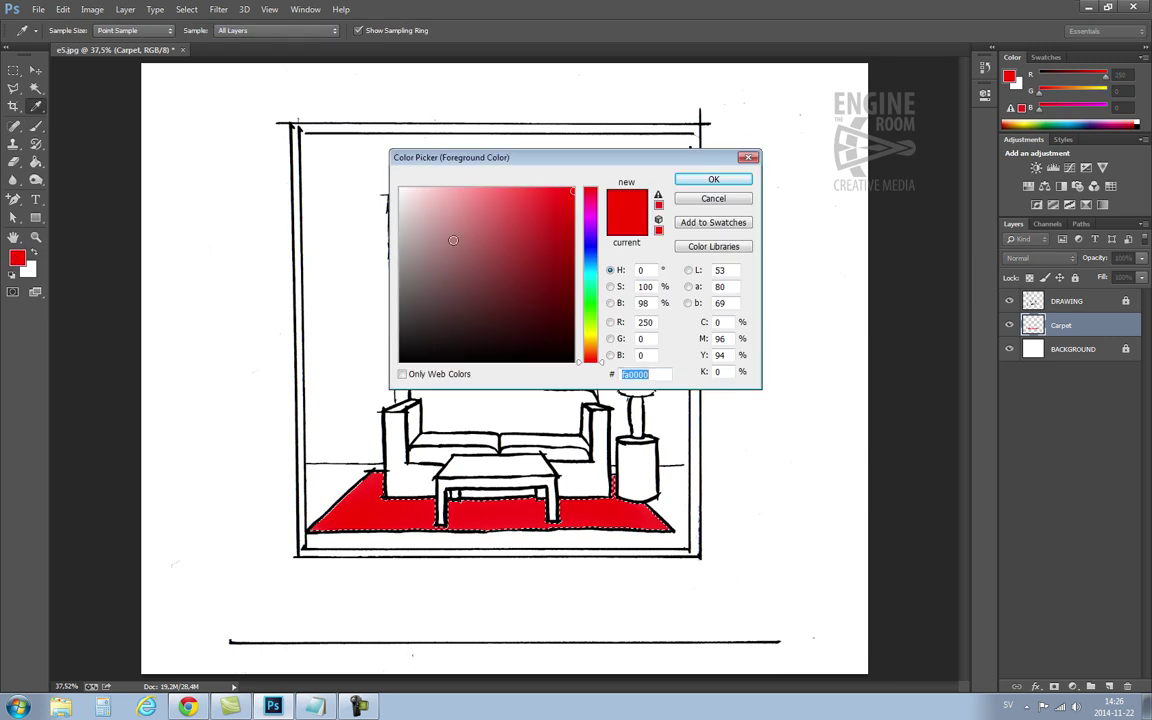
{"action": "left_click", "coordinate": [568, 247]}
{"action": "left_click", "coordinate": [737, 181]}
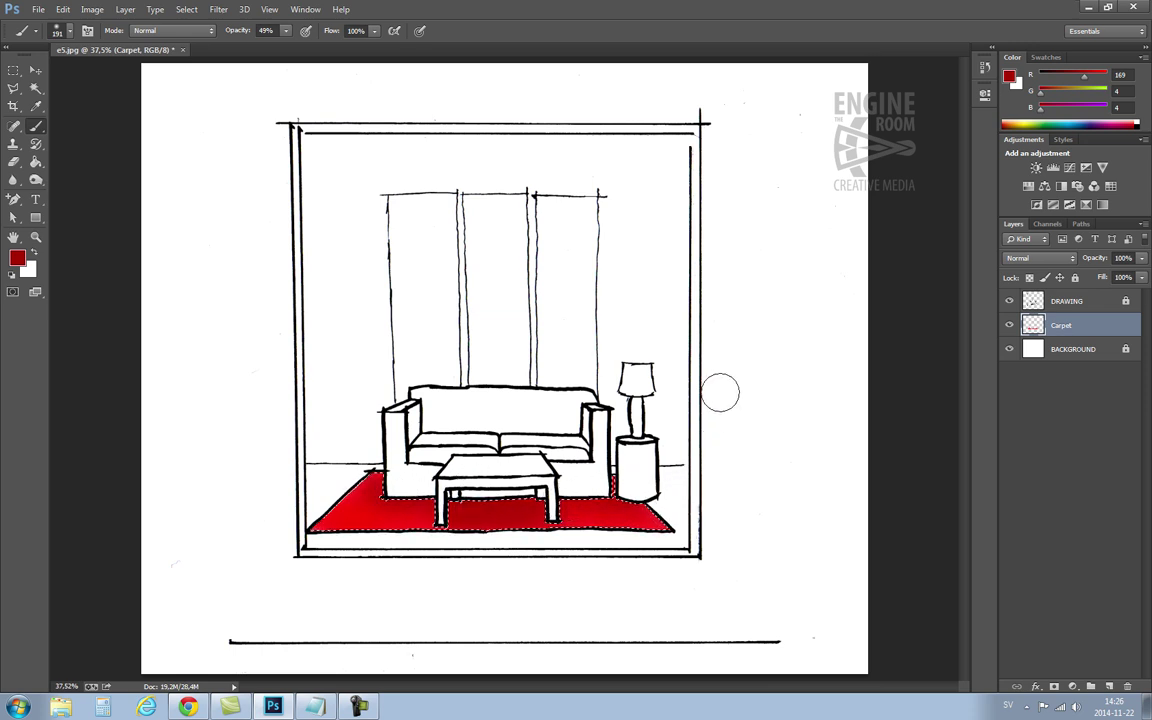
{"action": "left_click", "coordinate": [35, 178]}
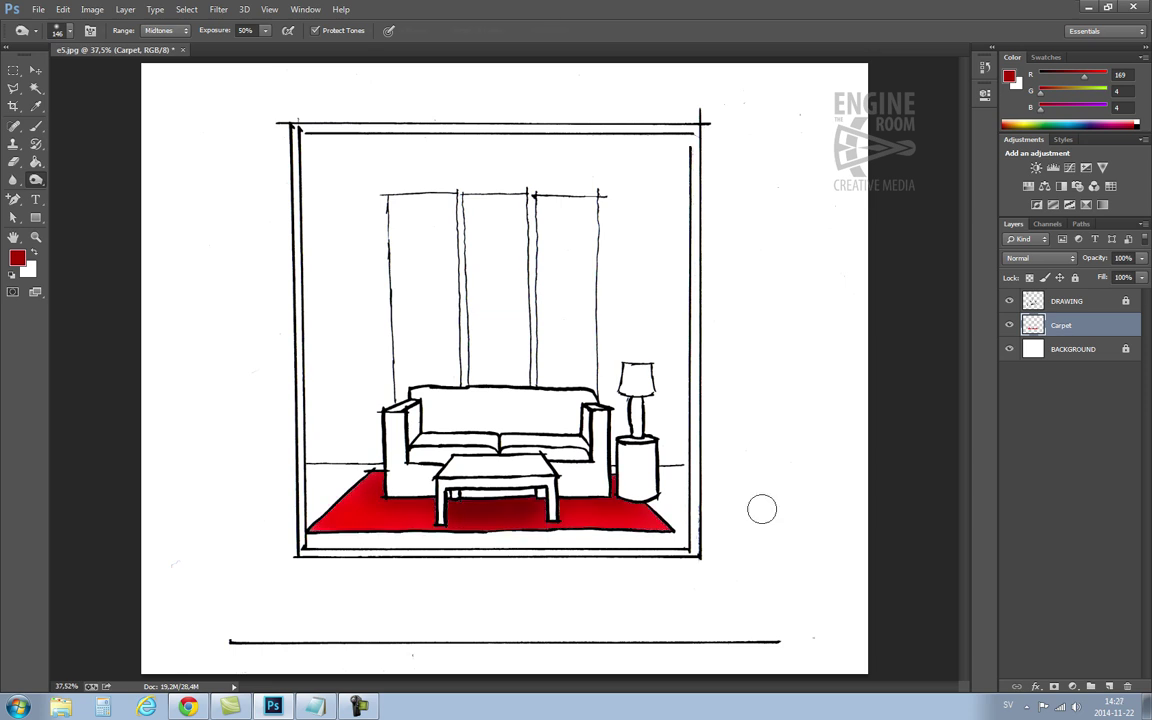
{"action": "key", "text": "ctrl+d"}
- On DRAWING, Magic Wand-select the sofa's left arm and add its other areas with Shift
{"action": "key", "text": "w"}
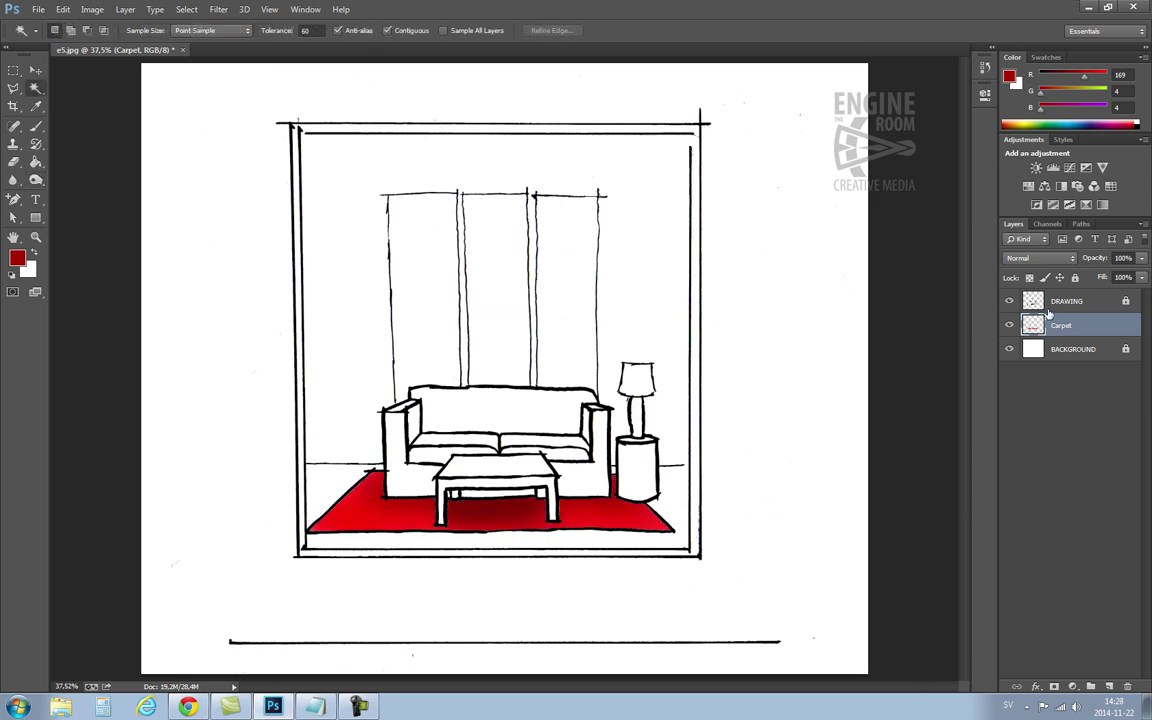
{"action": "left_click", "coordinate": [1059, 302]}
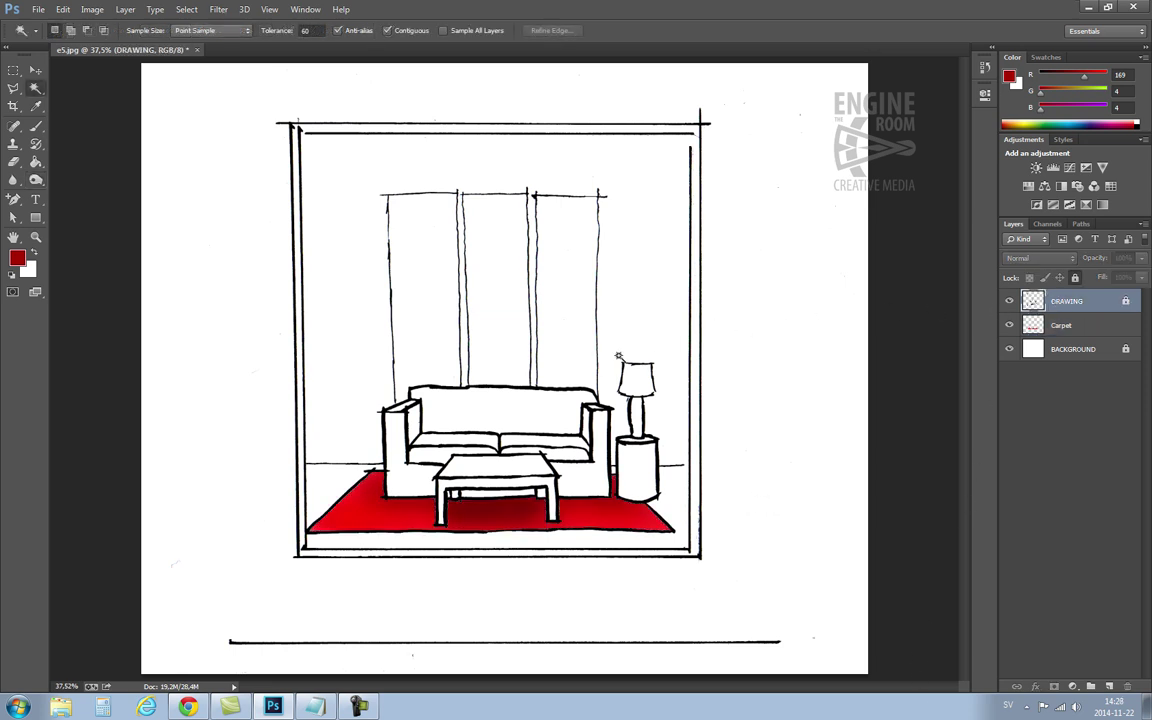
{"action": "left_click", "coordinate": [393, 458]}
{"action": "key", "text": "shift"}
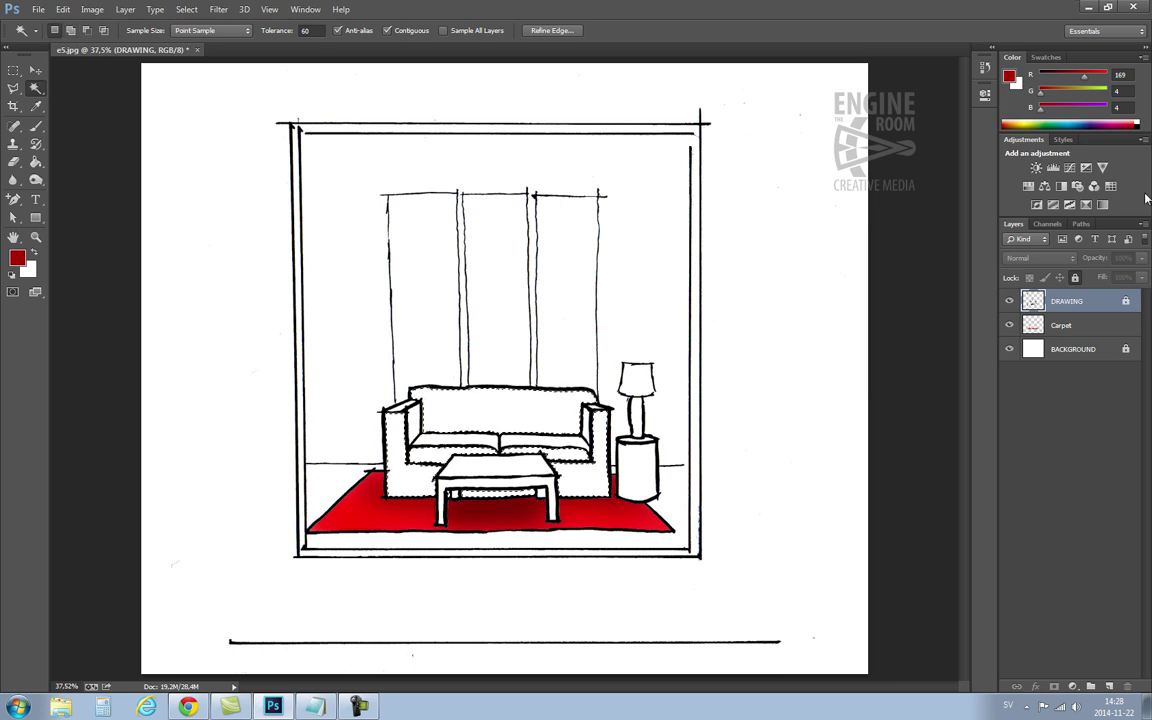
- Start a new layer from the Layers panel menu named Sofa
{"action": "left_click", "coordinate": [1143, 224]}
{"action": "left_click", "coordinate": [1112, 232]}
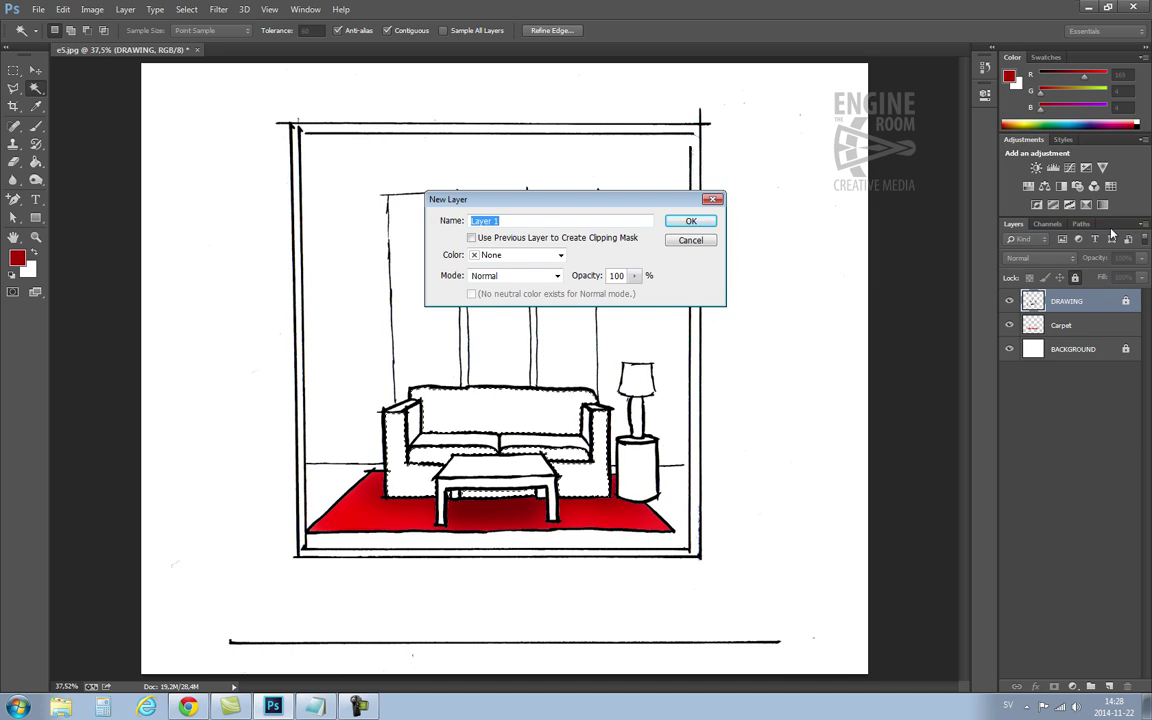
{"action": "type", "text": "Sofa"}
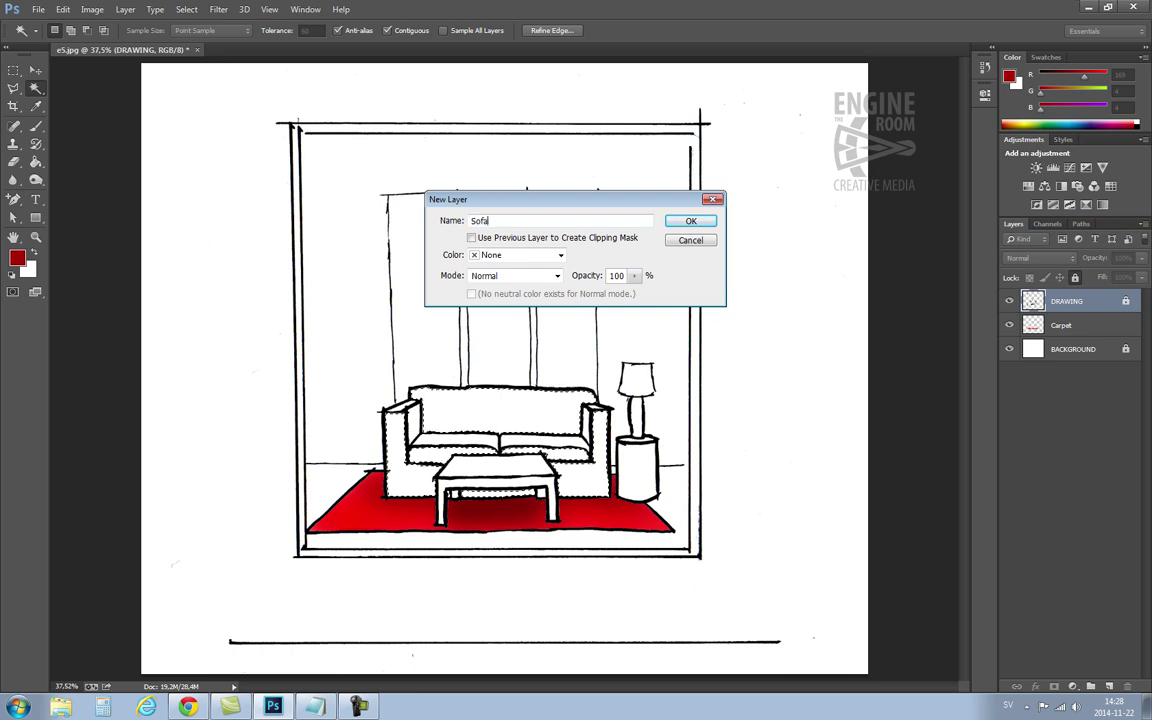
- Add the Sofa layer beneath DRAWING and set the foreground colour to a medium brown
{"action": "left_click", "coordinate": [690, 221]}
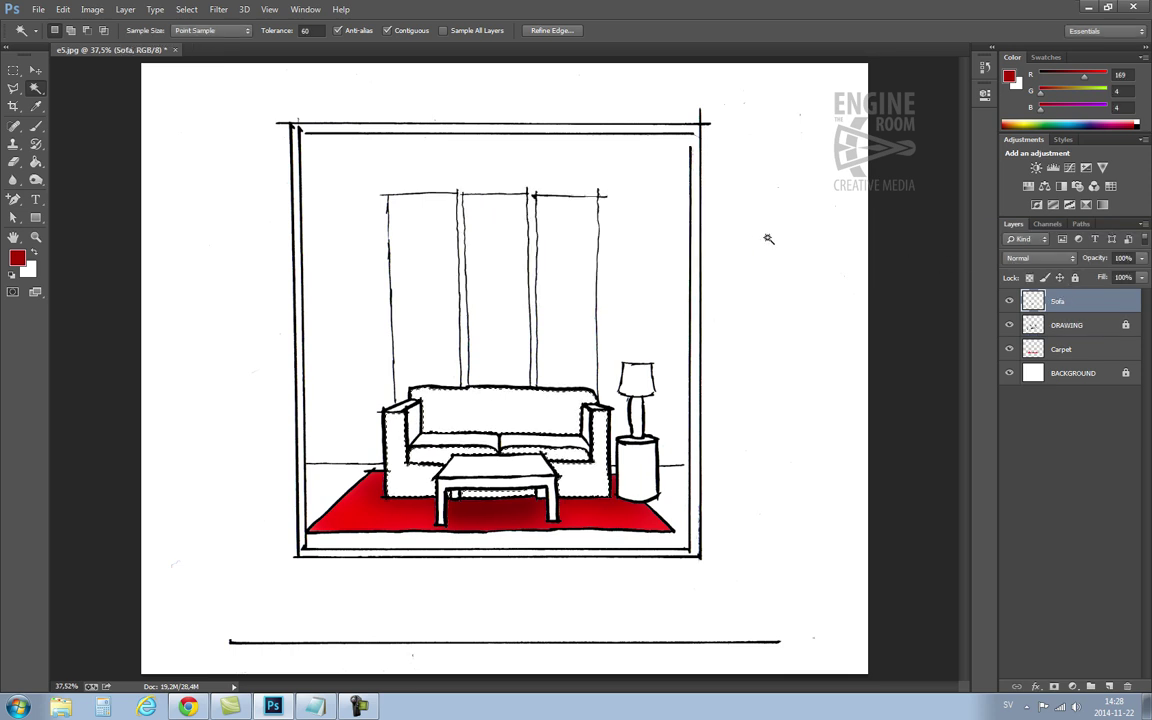
{"action": "left_click_drag", "start_coordinate": [1071, 302], "coordinate": [1071, 340]}
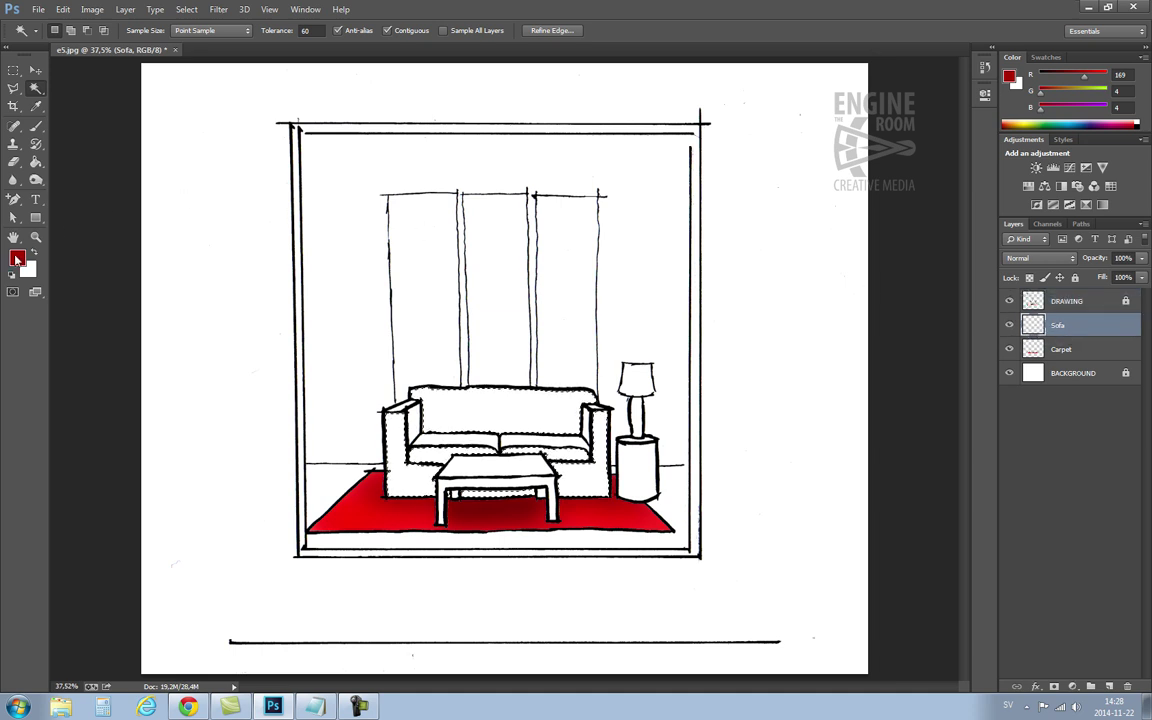
{"action": "left_click", "coordinate": [17, 256]}
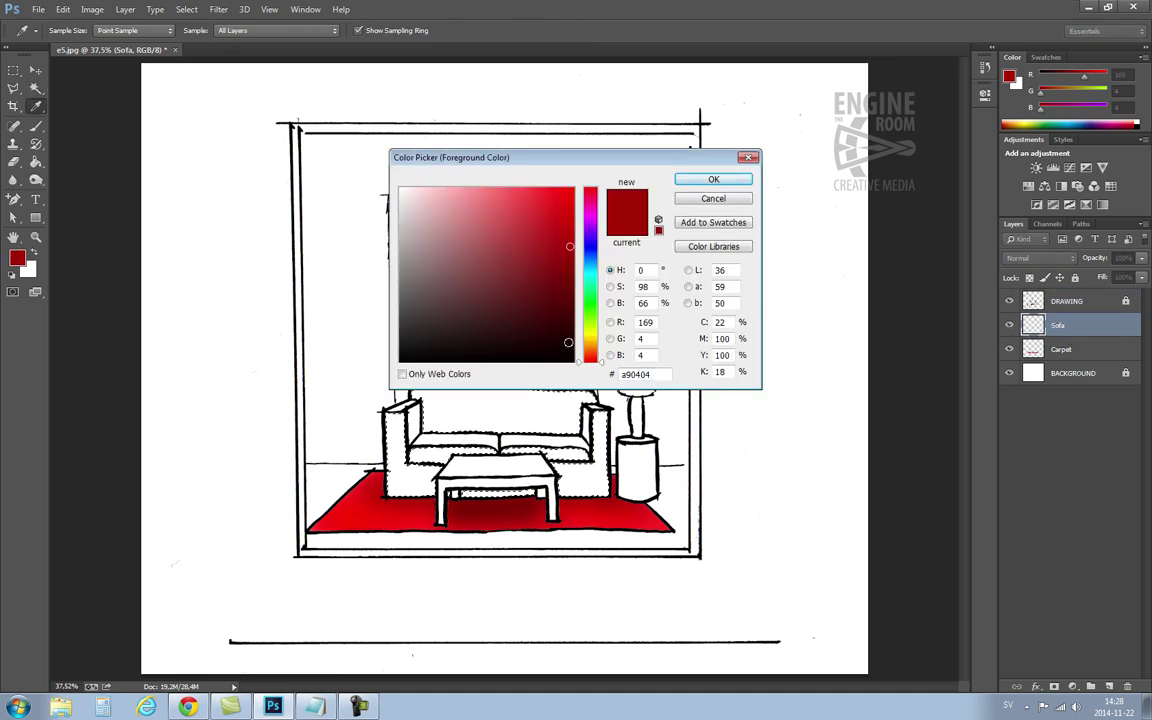
{"action": "left_click", "coordinate": [569, 336]}
{"action": "left_click", "coordinate": [591, 343]}
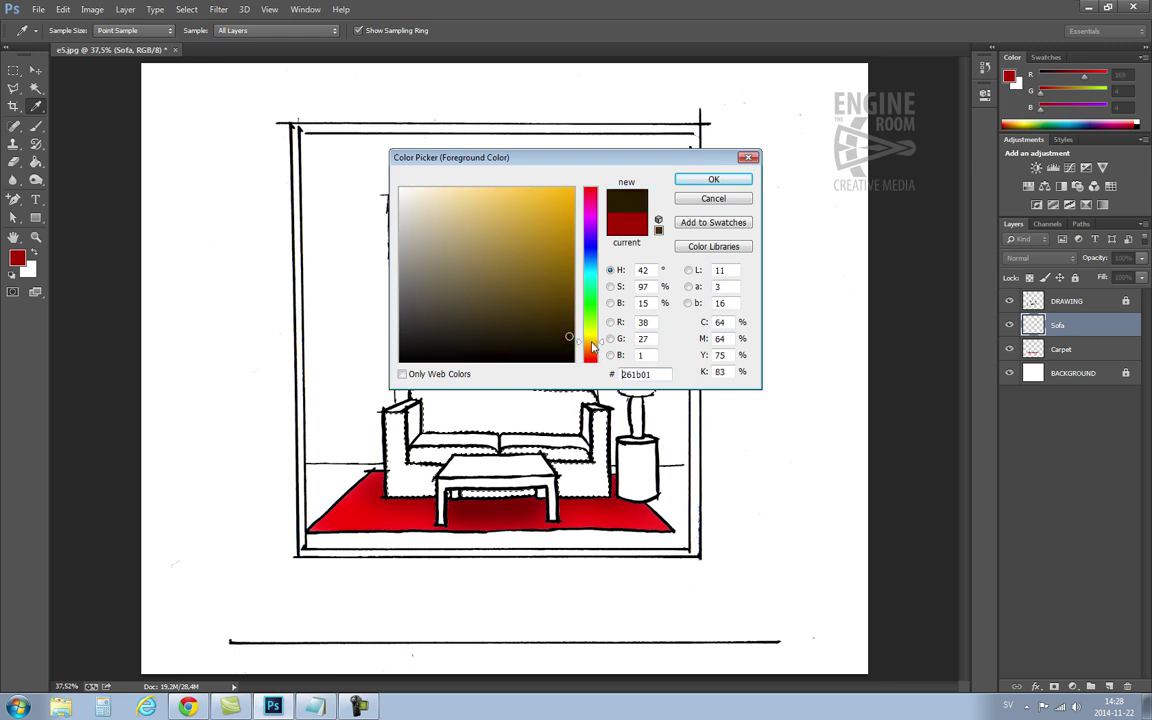
{"action": "left_click_drag", "start_coordinate": [591, 343], "coordinate": [591, 347]}
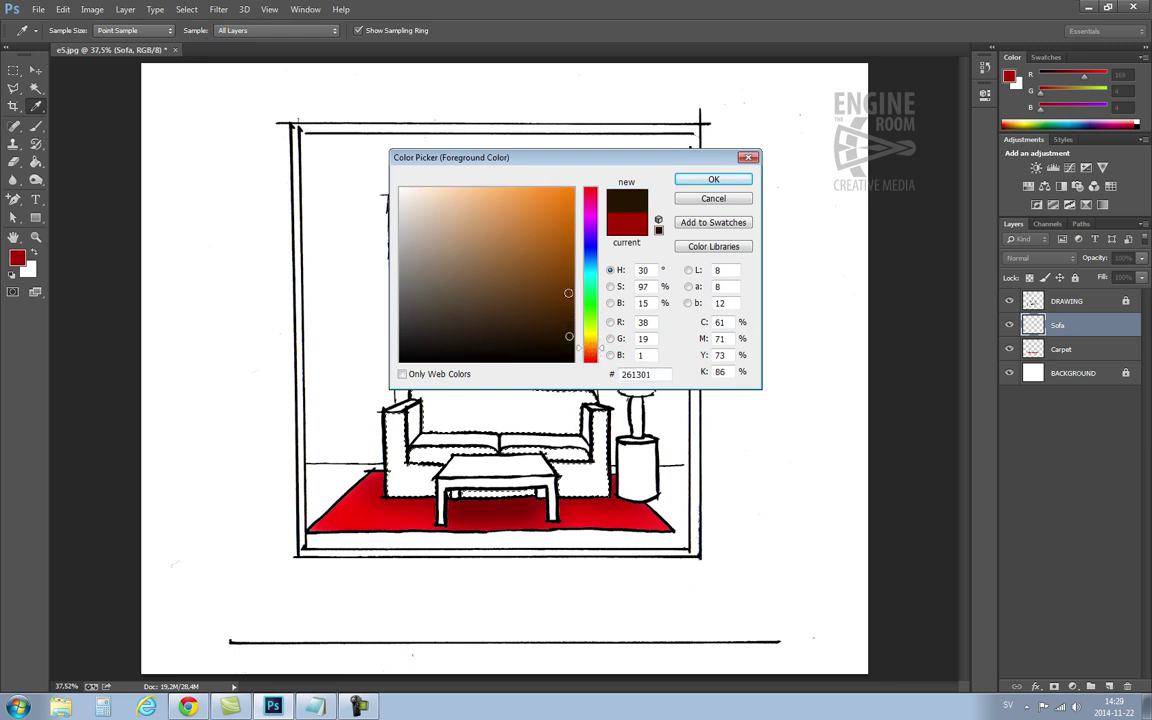
{"action": "left_click", "coordinate": [569, 265]}
{"action": "left_click", "coordinate": [572, 284]}
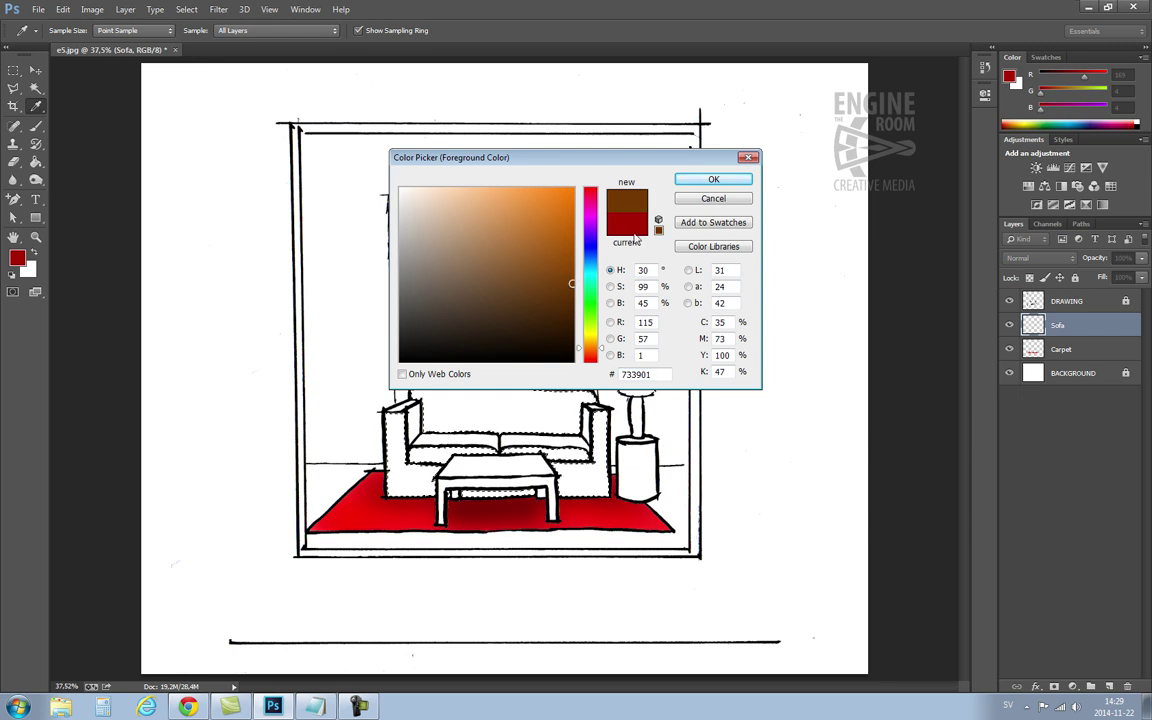
{"action": "left_click", "coordinate": [712, 180]}
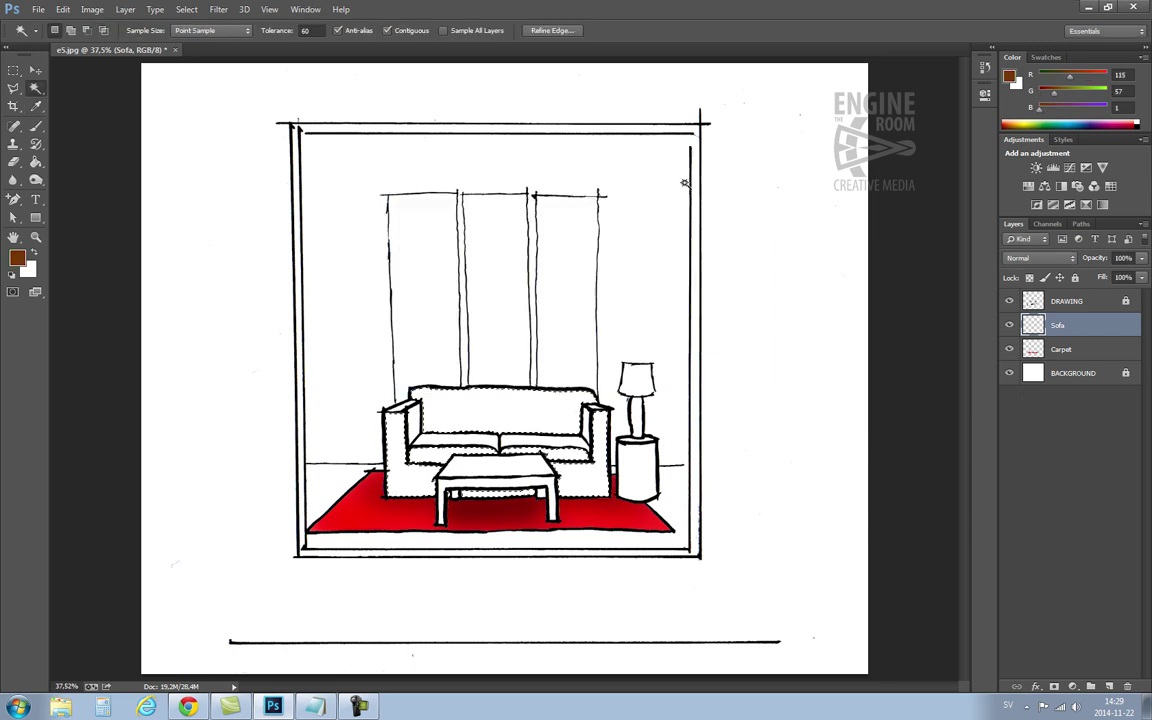
- Paint the sofa's back and seat brown with a soft brush, then deselect
{"action": "left_click", "coordinate": [36, 126]}
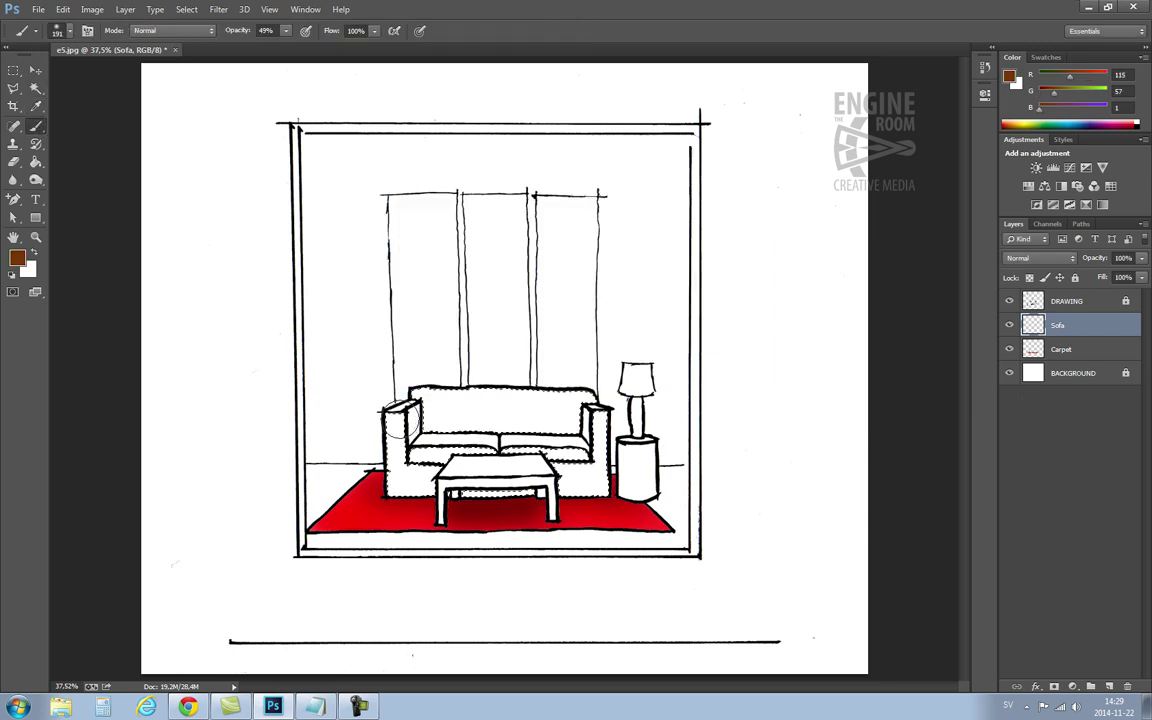
{"action": "left_click_drag", "start_coordinate": [455, 400], "coordinate": [420, 405]}
{"action": "mouse_move", "coordinate": [515, 462]}
{"action": "left_mouse_down"}
{"action": "mouse_move", "coordinate": [630, 471]}
{"action": "mouse_move", "coordinate": [550, 424]}
{"action": "mouse_move", "coordinate": [553, 414]}
{"action": "mouse_move", "coordinate": [430, 400]}
{"action": "left_mouse_up"}
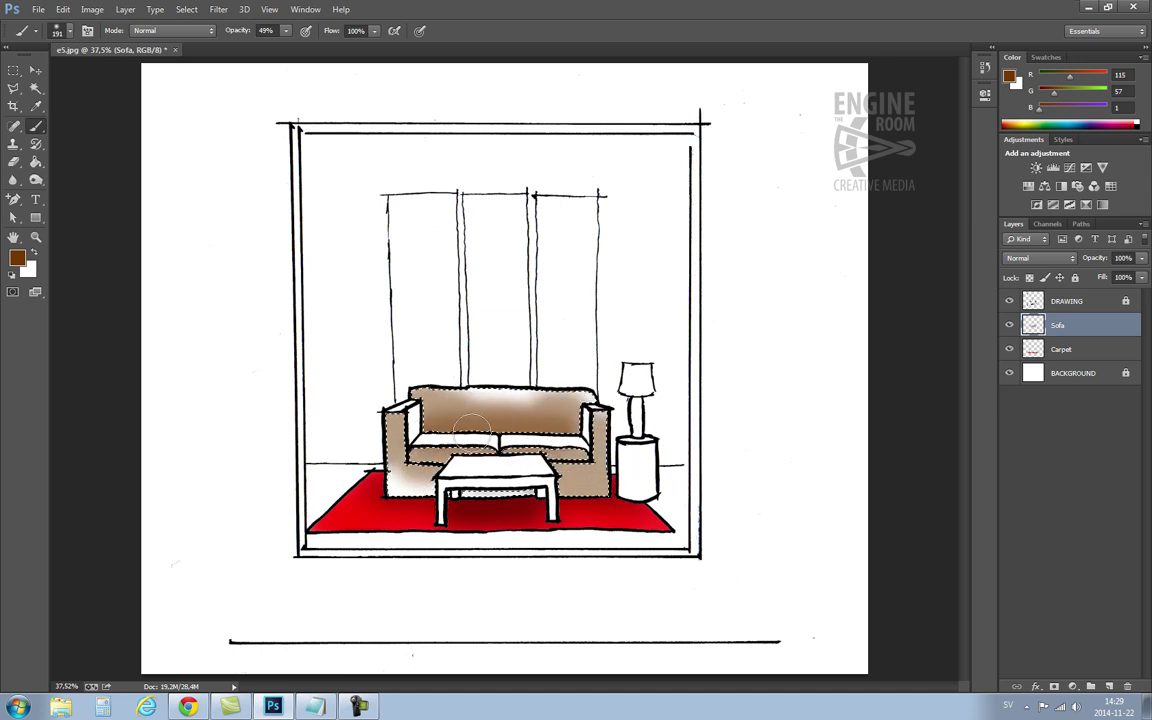
{"action": "left_click_drag", "start_coordinate": [382, 497], "coordinate": [470, 504]}
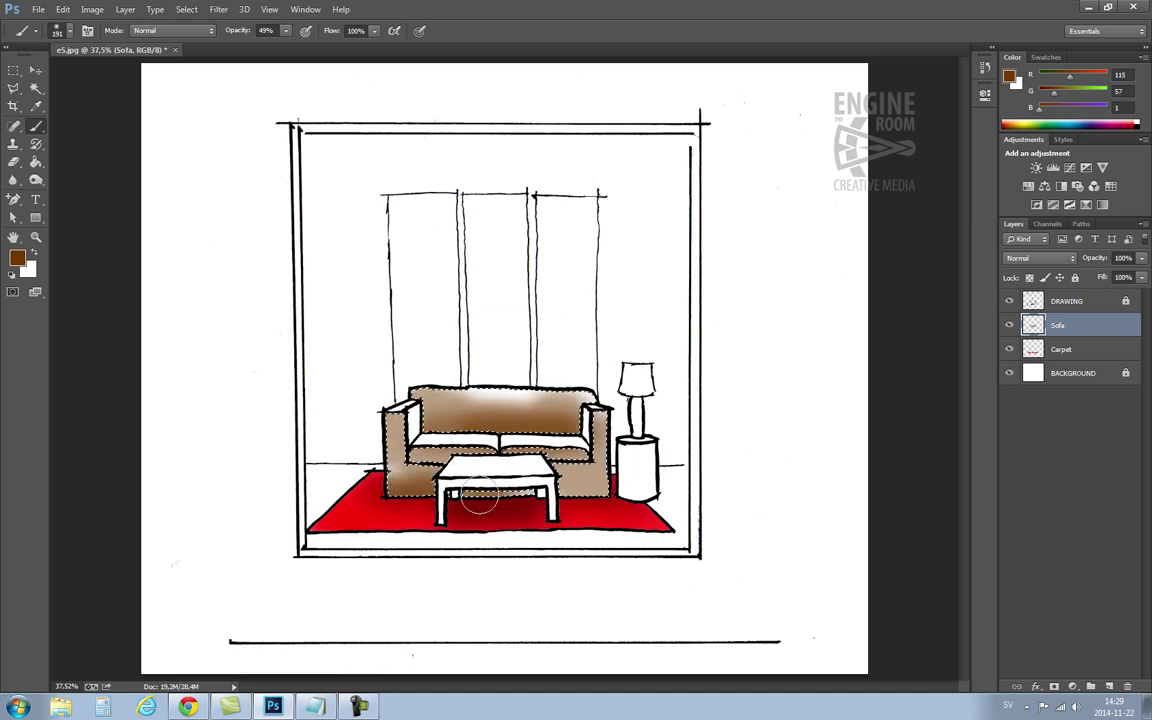
{"action": "mouse_move", "coordinate": [530, 435]}
{"action": "left_mouse_down"}
{"action": "mouse_move", "coordinate": [555, 500]}
{"action": "mouse_move", "coordinate": [545, 420]}
{"action": "mouse_move", "coordinate": [565, 455]}
{"action": "mouse_move", "coordinate": [550, 430]}
{"action": "mouse_move", "coordinate": [545, 440]}
{"action": "left_mouse_up"}
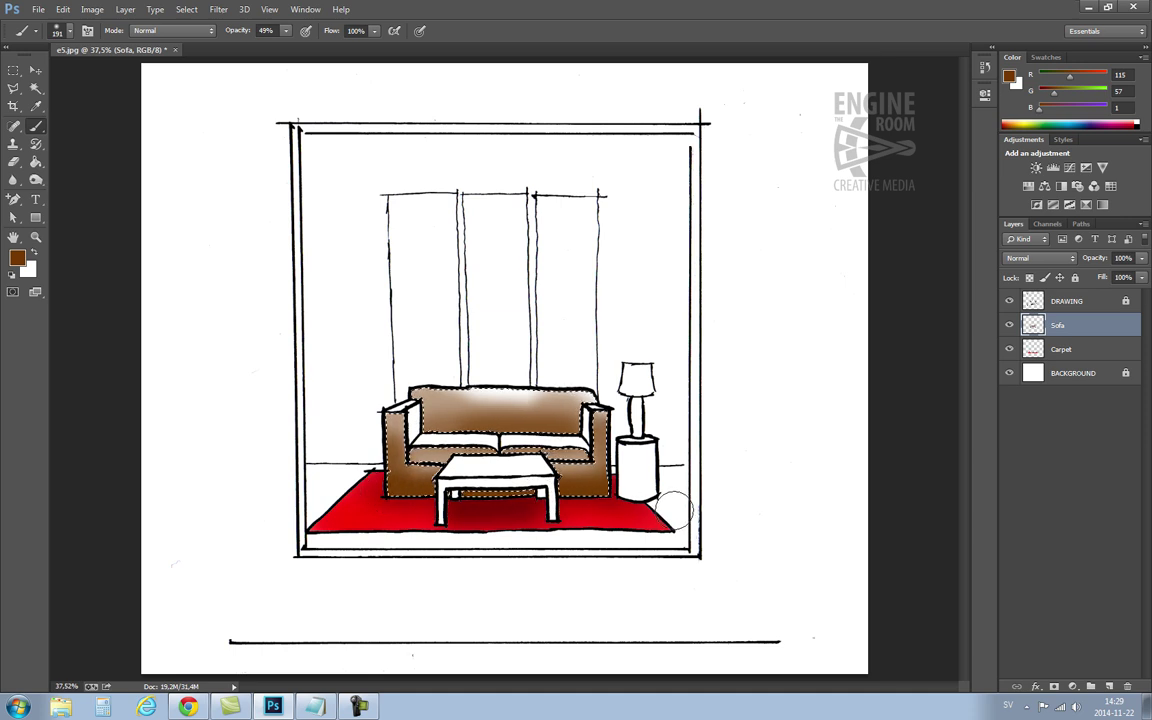
{"action": "key", "text": "ctrl+d"}
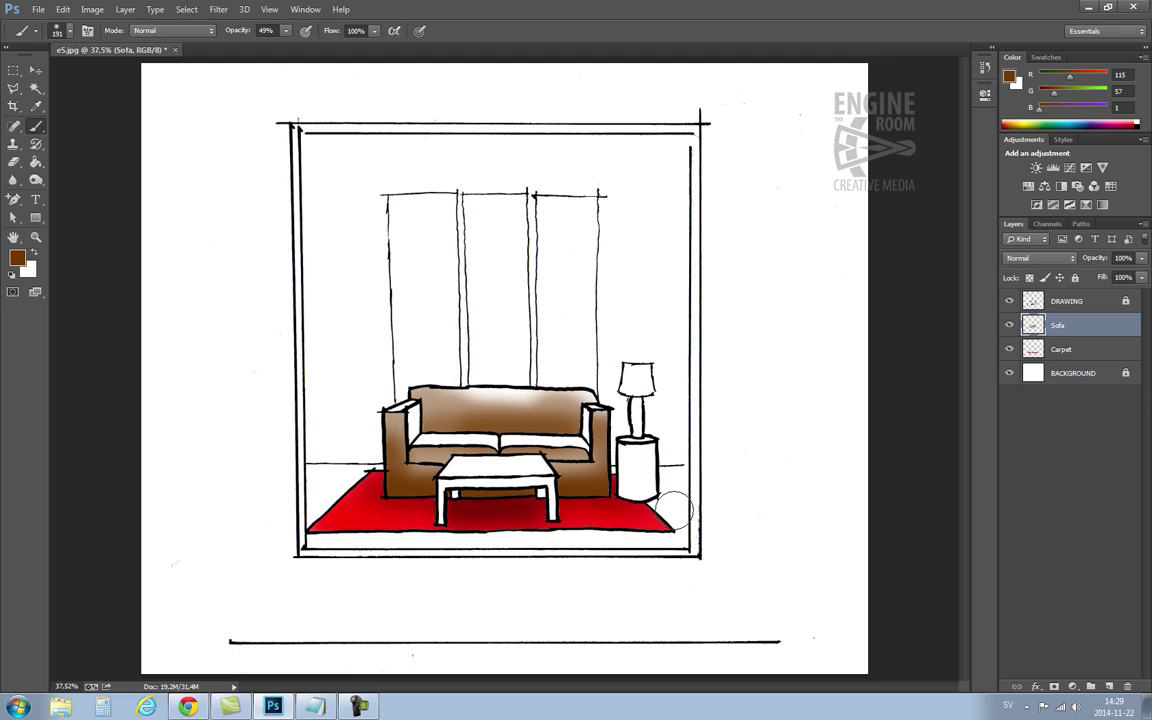
- On the DRAWING layer, Magic Wand-select both sofa arms and both seat cushions
{"action": "key", "text": "w"}
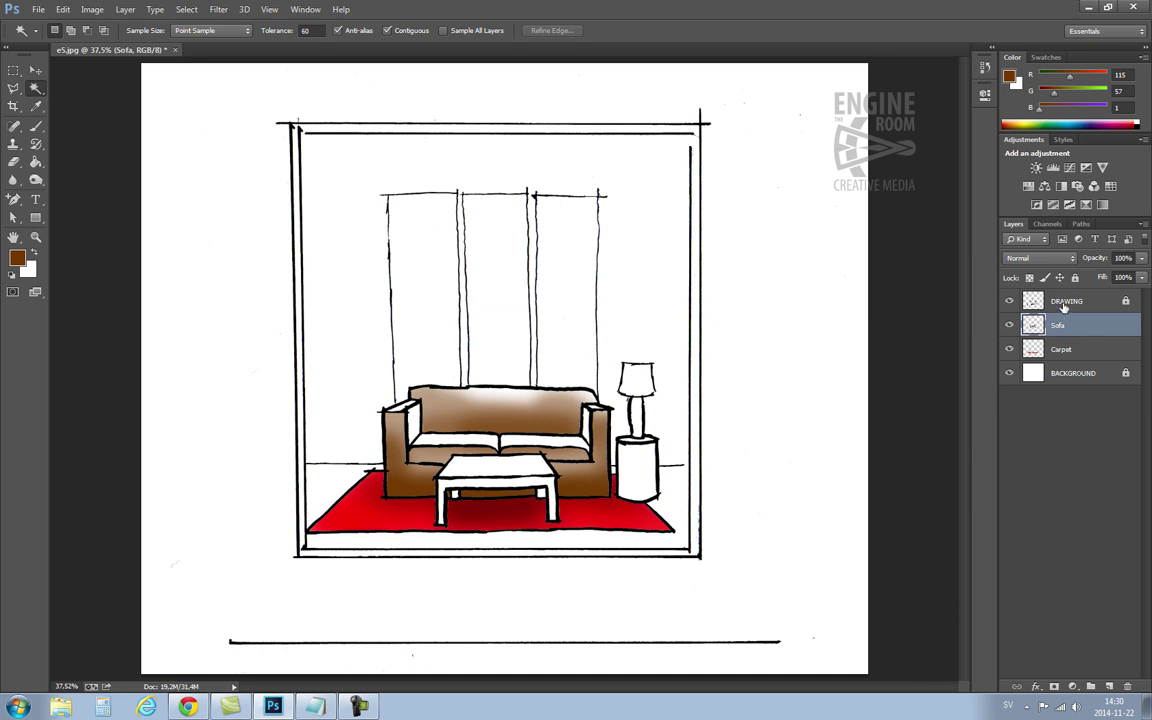
{"action": "left_click", "coordinate": [1025, 300]}
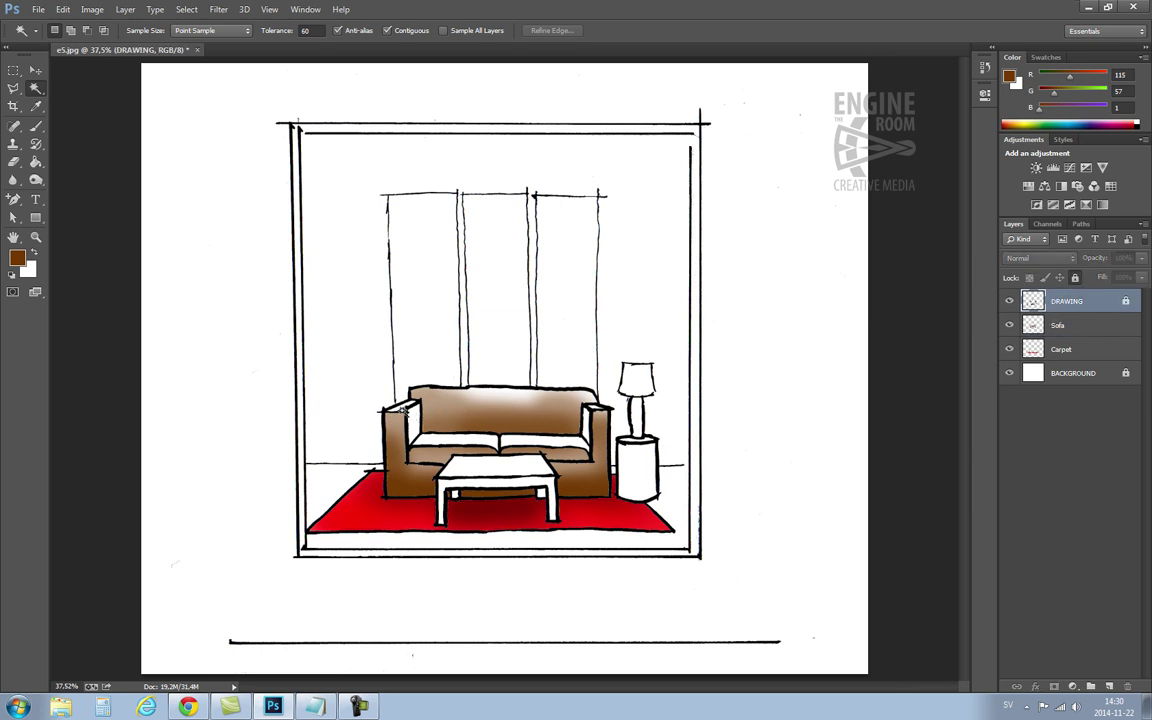
{"action": "left_click", "coordinate": [402, 408]}
{"action": "left_click", "coordinate": [435, 440], "text": "shift"}
{"action": "left_click", "coordinate": [540, 445], "text": "shift"}
{"action": "left_click", "coordinate": [593, 413], "text": "shift"}
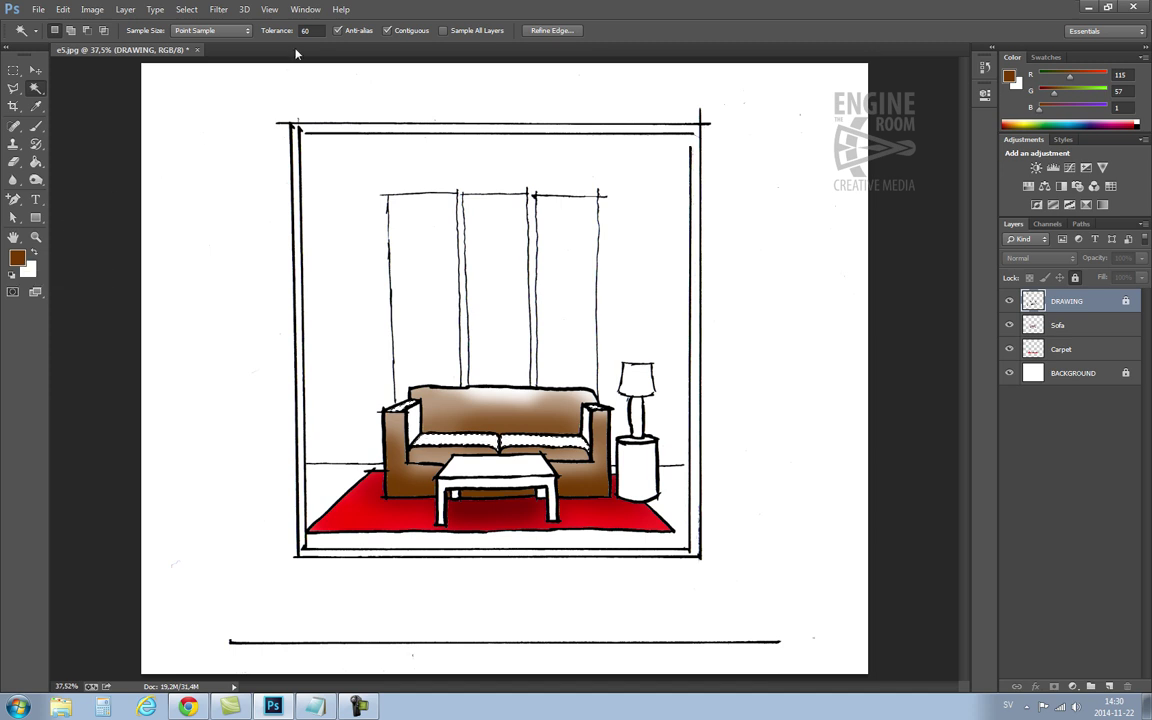
- With the Brush at 22% opacity on the Sofa layer, tint the seat cushions light beige-brown
{"action": "left_click", "coordinate": [38, 127]}
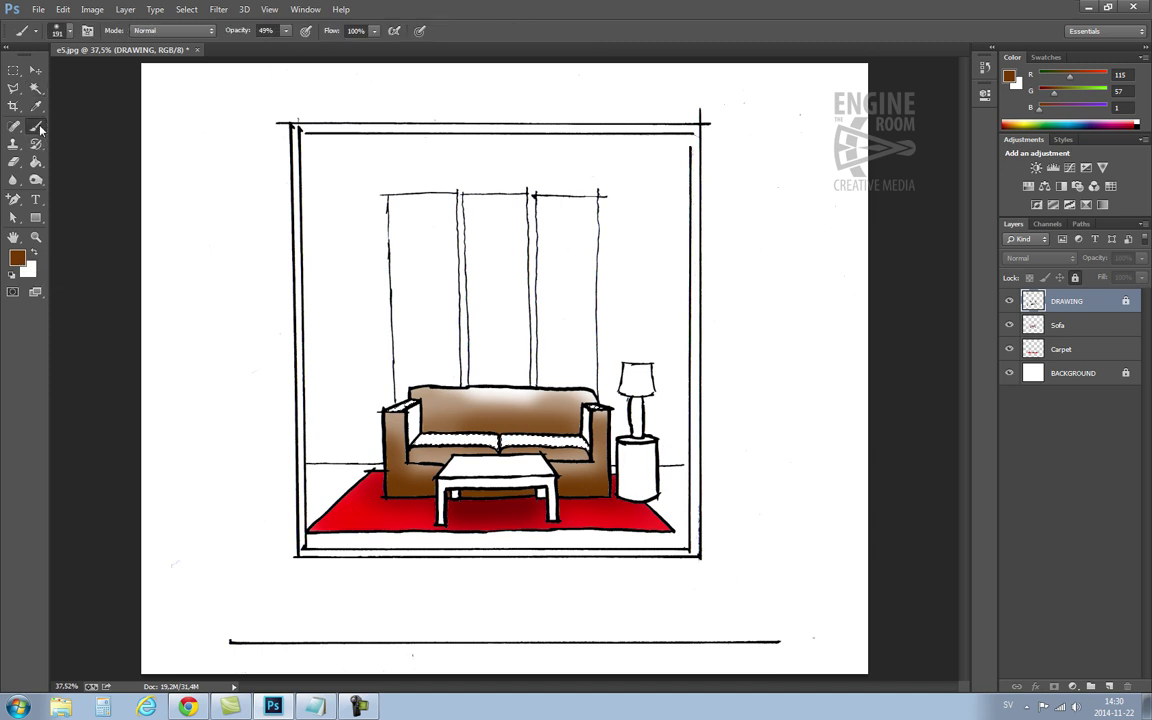
{"action": "left_click", "coordinate": [285, 30]}
{"action": "left_click_drag", "start_coordinate": [288, 45], "coordinate": [266, 45]}
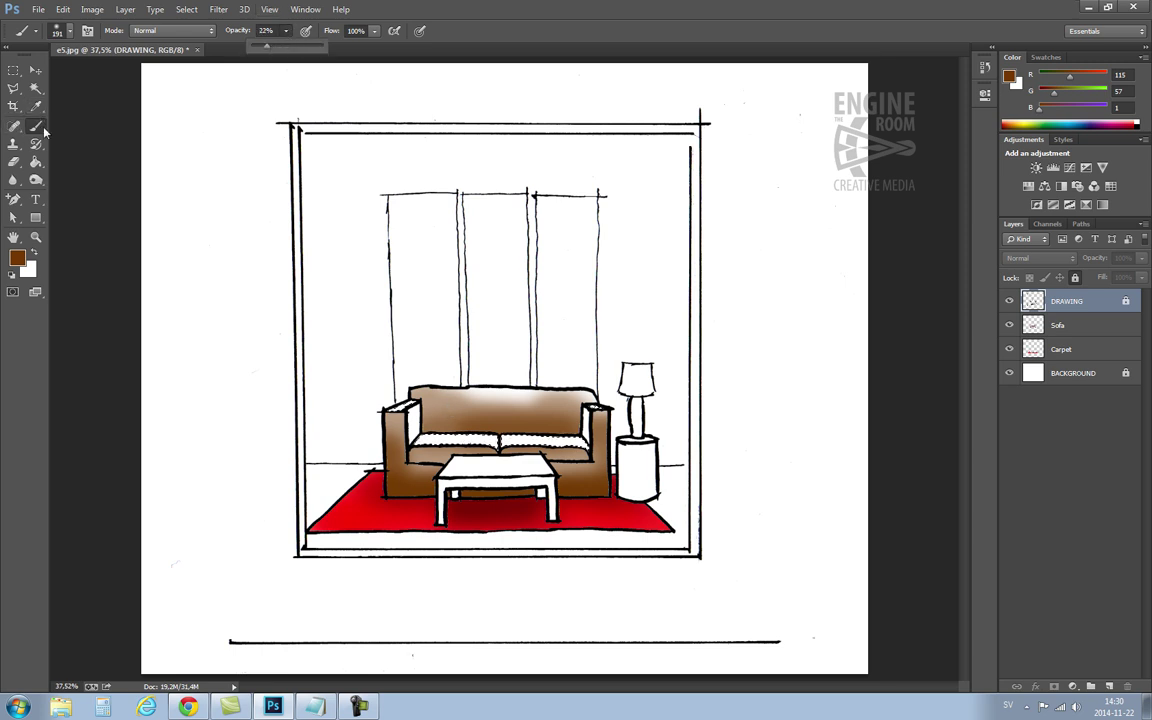
{"action": "left_click", "coordinate": [1077, 330]}
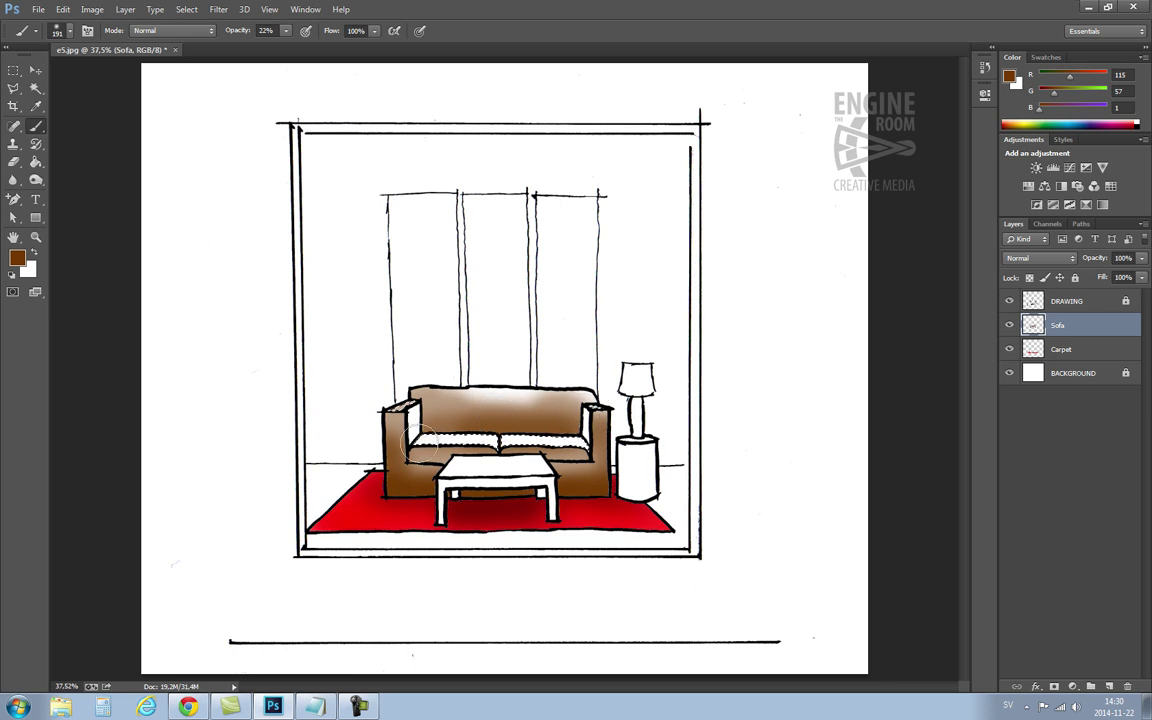
{"action": "left_click_drag", "start_coordinate": [428, 440], "coordinate": [590, 441]}
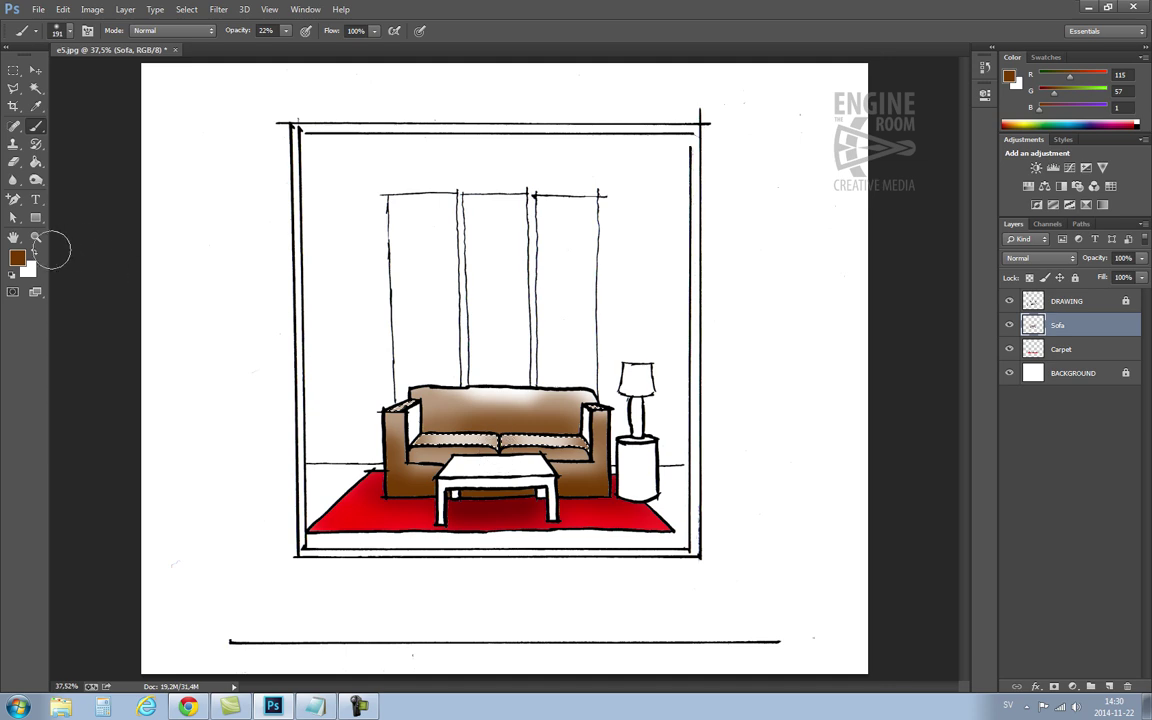
- Zoom in on the sofa to 100% and set the brush size to 52 px
{"action": "left_click", "coordinate": [36, 237]}
{"action": "left_click_drag", "start_coordinate": [347, 380], "coordinate": [668, 467]}
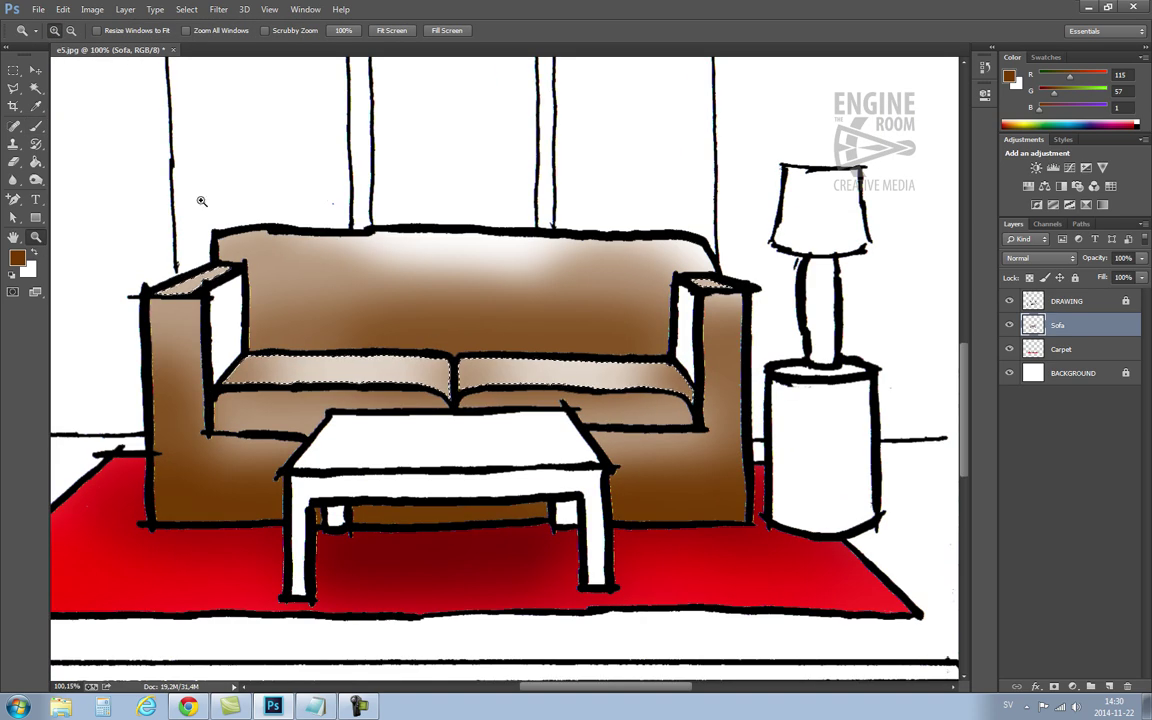
{"action": "left_click", "coordinate": [37, 126]}
{"action": "left_click", "coordinate": [62, 31]}
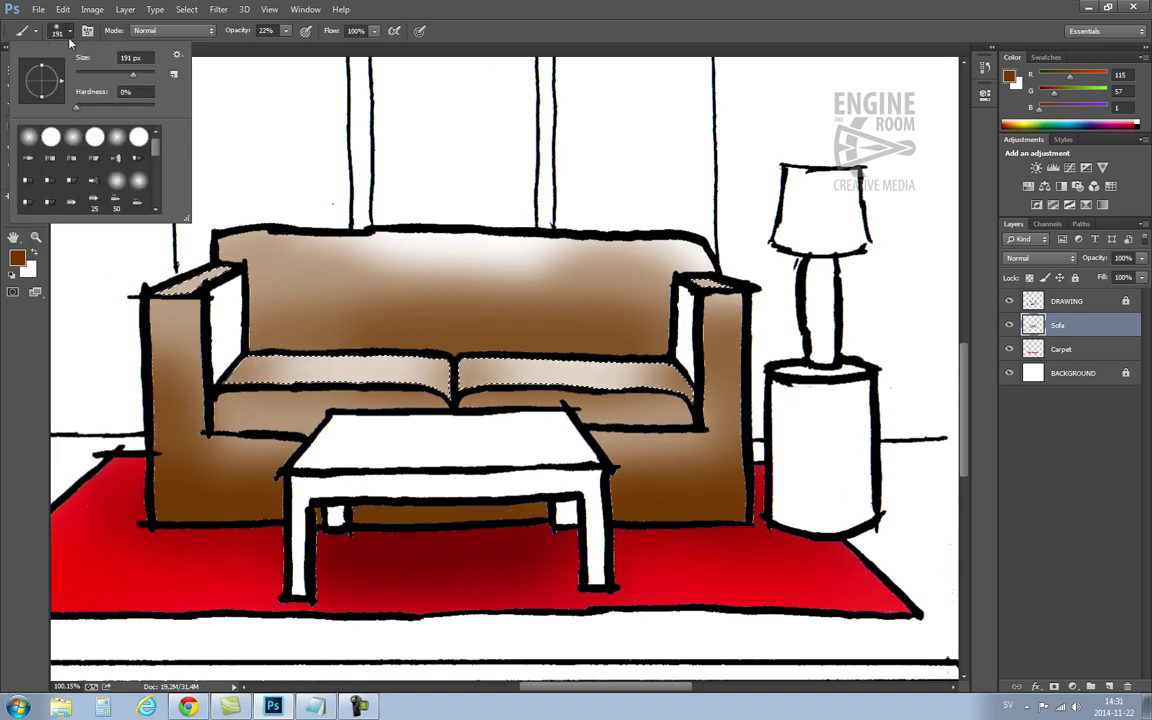
{"action": "left_click", "coordinate": [89, 73]}
{"action": "left_click_drag", "start_coordinate": [87, 73], "coordinate": [92, 73]}
{"action": "key", "text": "Return"}
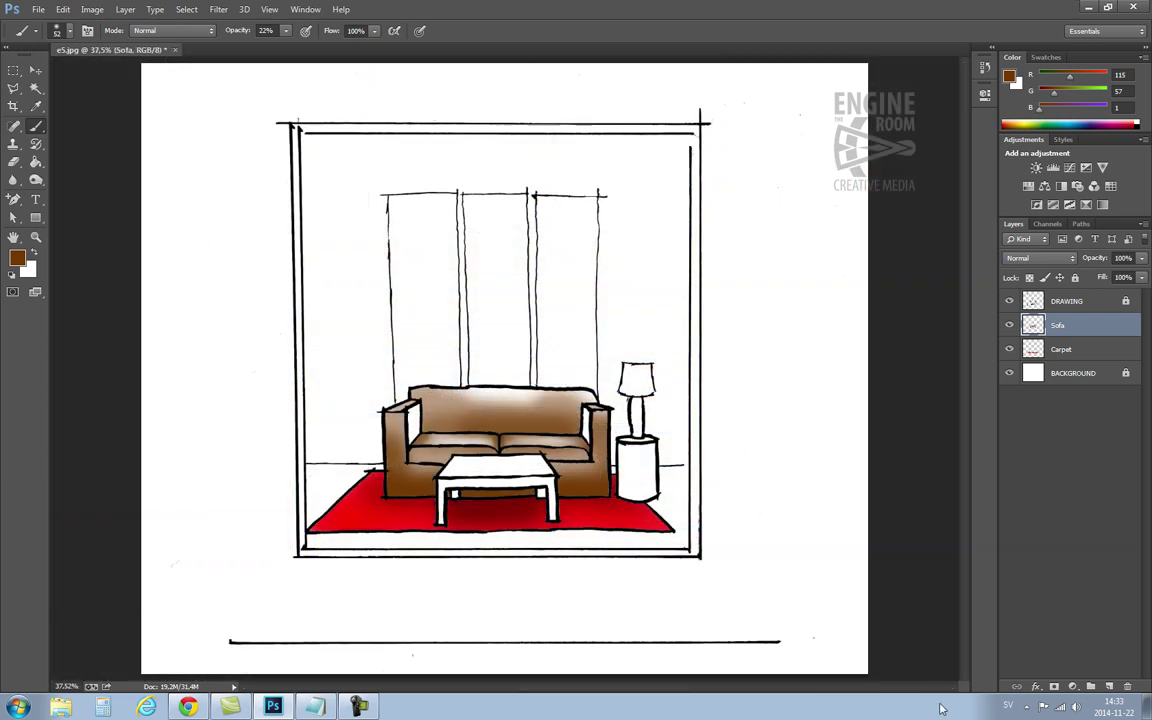
- Magic Wand-select the inside faces of both sofa arms on DRAWING, then make Sofa the active layer
{"action": "left_click", "coordinate": [1096, 306]}
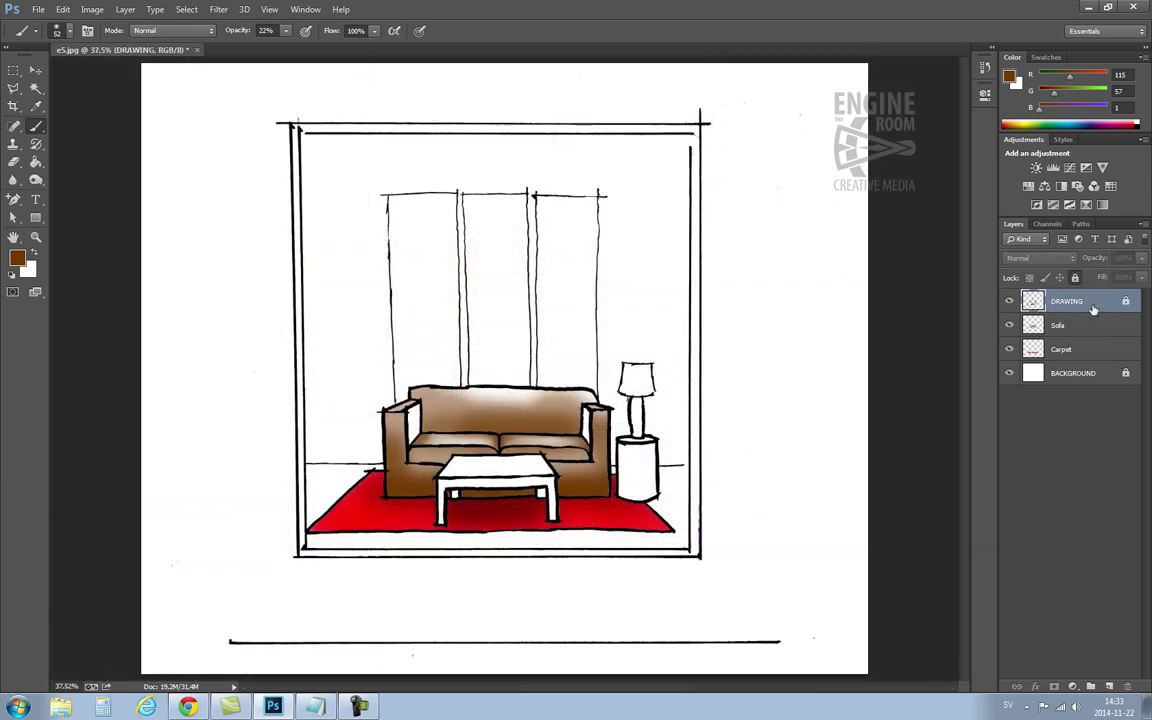
{"action": "left_click", "coordinate": [35, 86]}
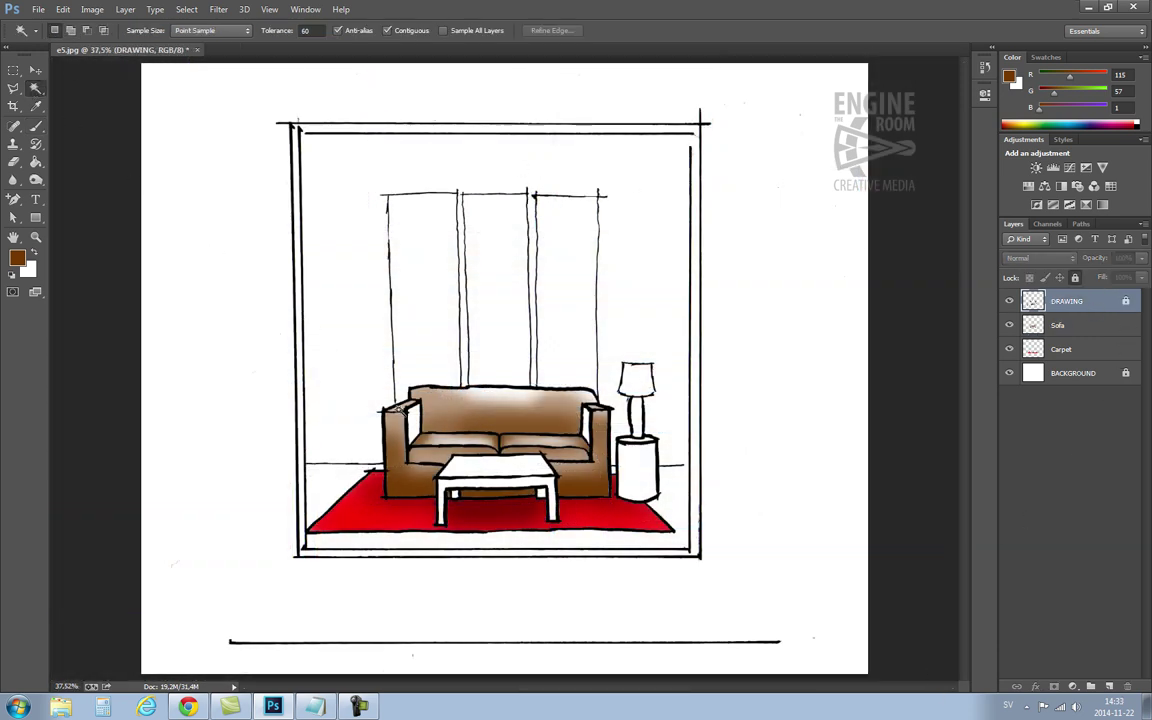
{"action": "left_click", "coordinate": [415, 418]}
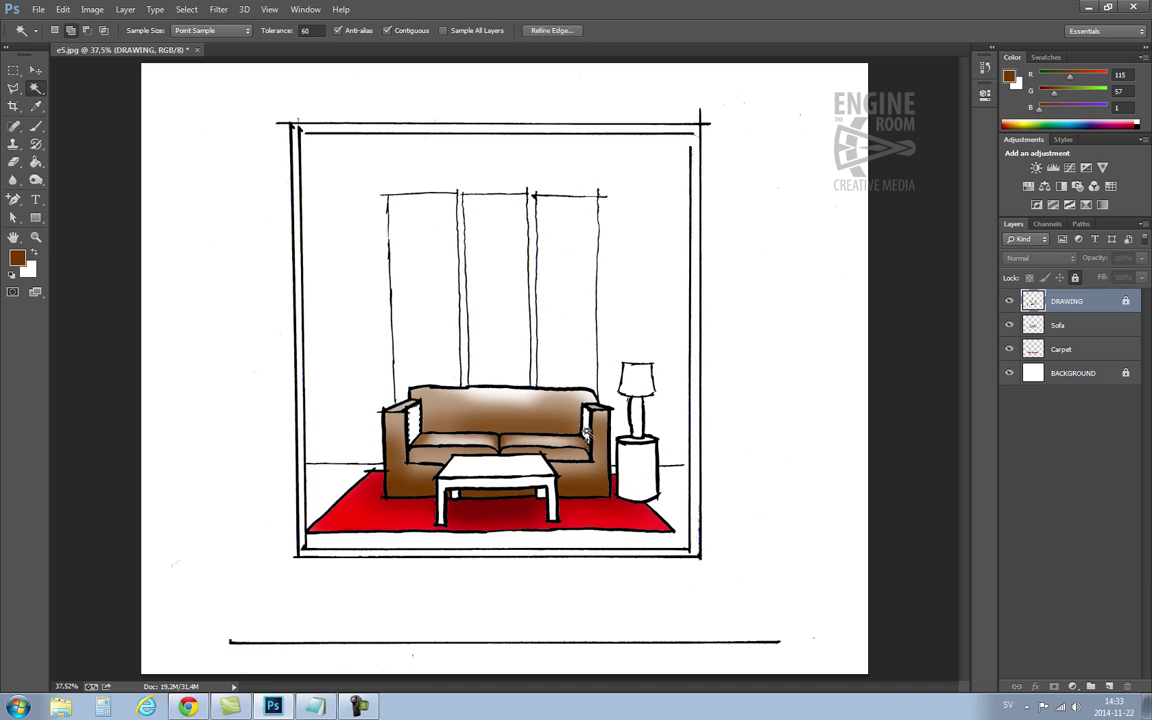
{"action": "left_click", "coordinate": [590, 437], "text": "shift"}
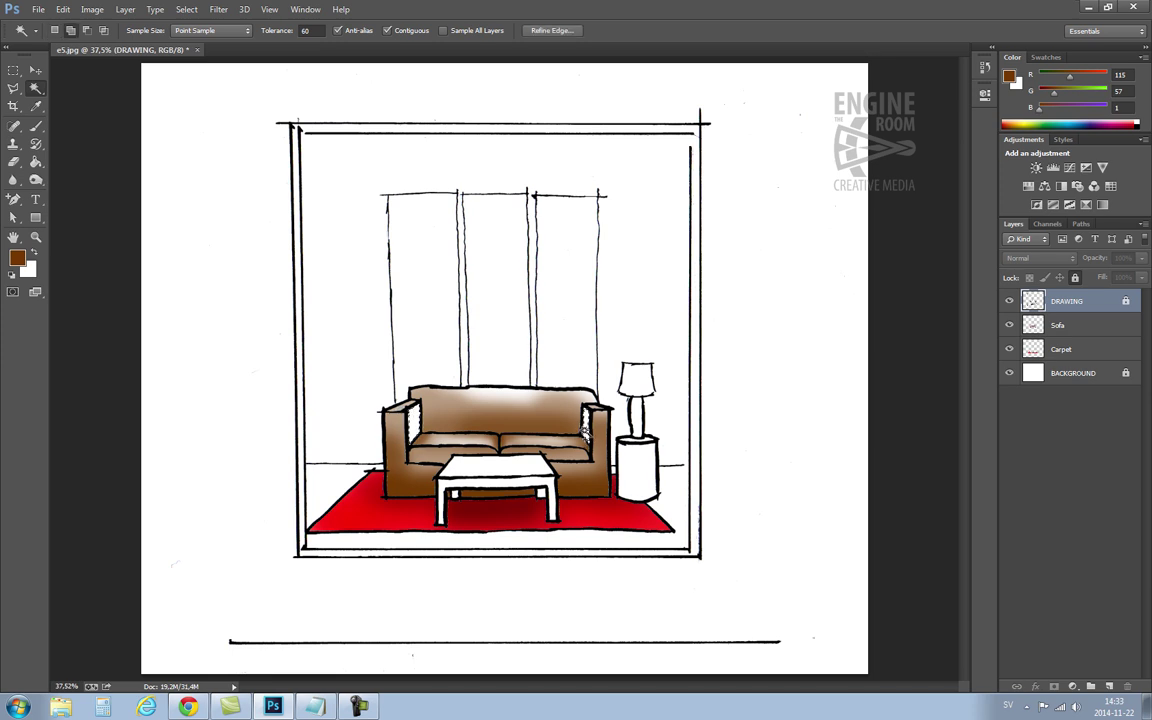
{"action": "left_click", "coordinate": [1057, 326]}
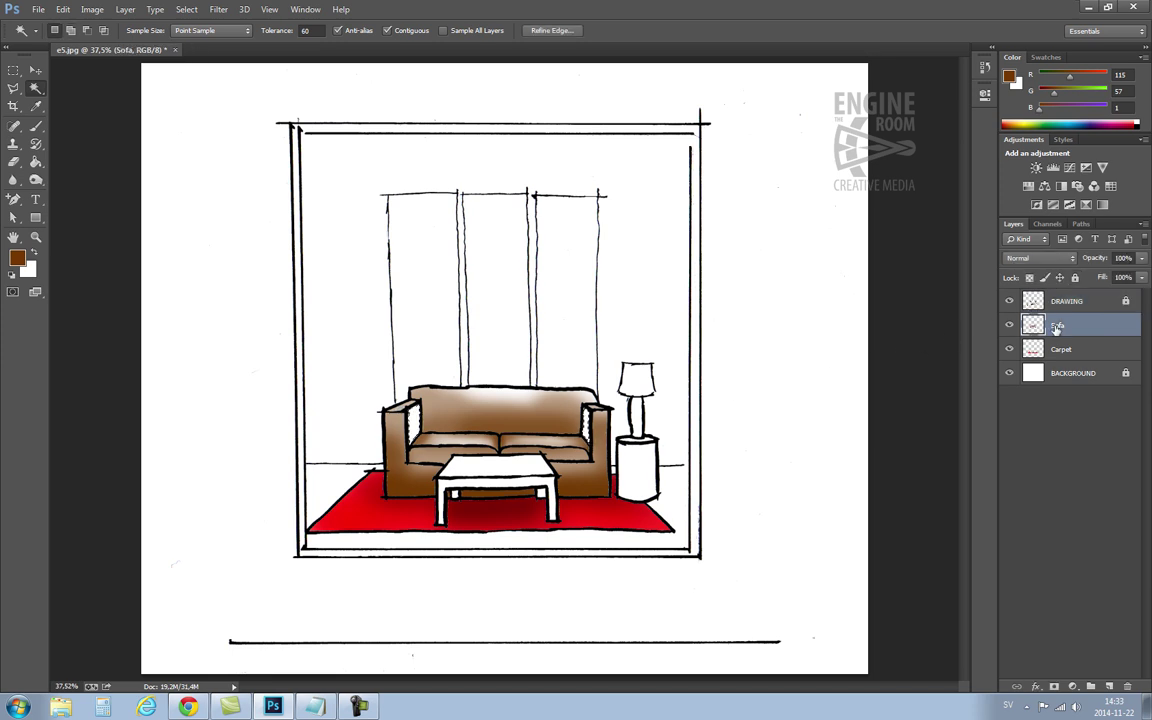
- Zoom in on the sofa and brush brown shading over both inner arm faces
{"action": "left_click", "coordinate": [36, 127]}
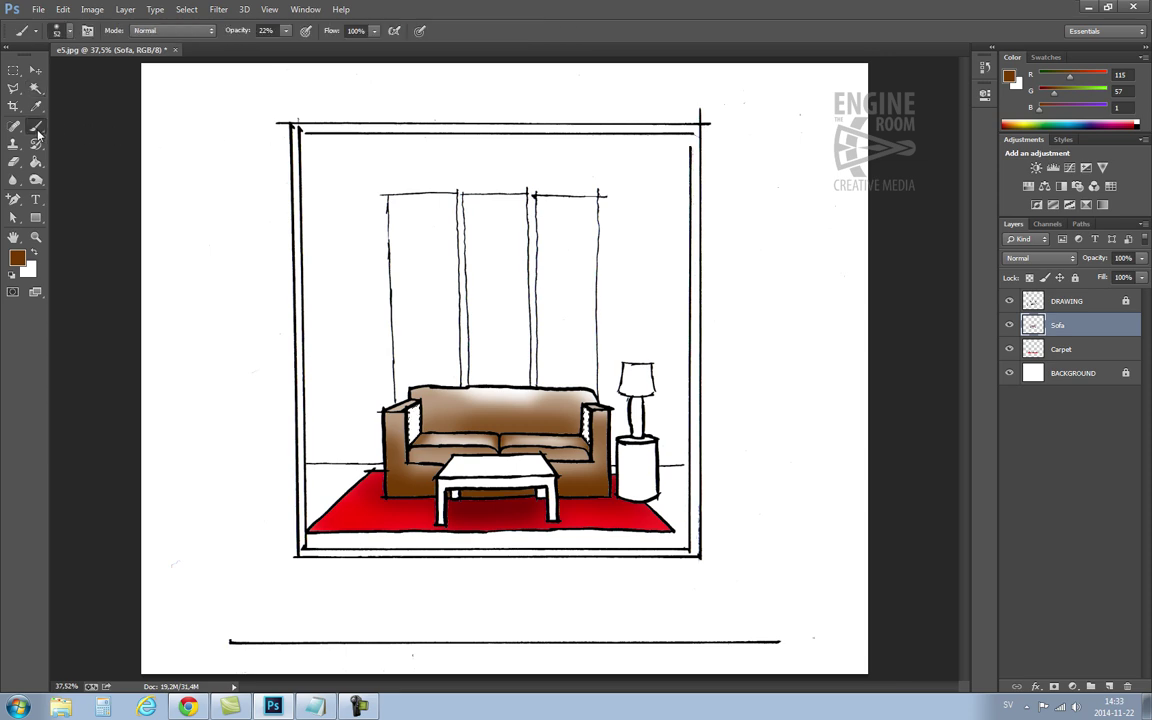
{"action": "left_click", "coordinate": [36, 237]}
{"action": "left_click_drag", "start_coordinate": [372, 368], "coordinate": [646, 478]}
{"action": "left_click", "coordinate": [36, 127]}
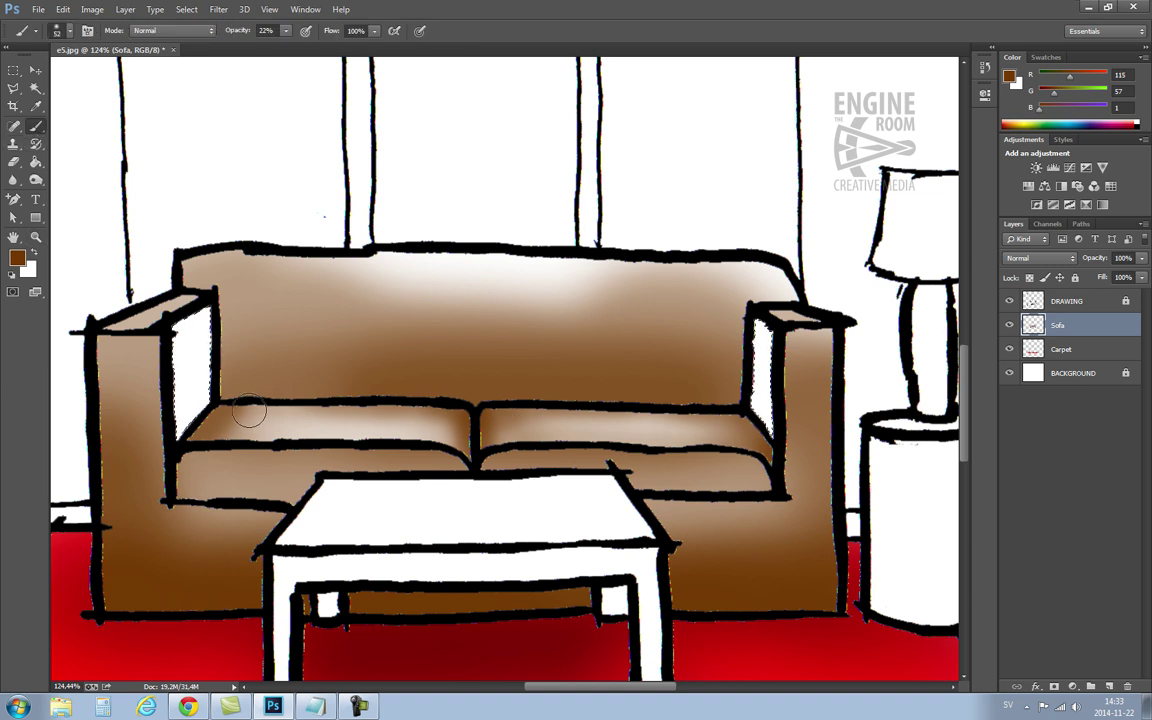
{"action": "mouse_move", "coordinate": [210, 320]}
{"action": "left_mouse_down"}
{"action": "mouse_move", "coordinate": [213, 398]}
{"action": "mouse_move", "coordinate": [190, 422]}
{"action": "mouse_move", "coordinate": [216, 389]}
{"action": "mouse_move", "coordinate": [173, 424]}
{"action": "mouse_move", "coordinate": [209, 322]}
{"action": "mouse_move", "coordinate": [170, 340]}
{"action": "mouse_move", "coordinate": [160, 373]}
{"action": "mouse_move", "coordinate": [164, 345]}
{"action": "mouse_move", "coordinate": [172, 401]}
{"action": "mouse_move", "coordinate": [175, 331]}
{"action": "mouse_move", "coordinate": [176, 388]}
{"action": "mouse_move", "coordinate": [197, 326]}
{"action": "left_mouse_up"}
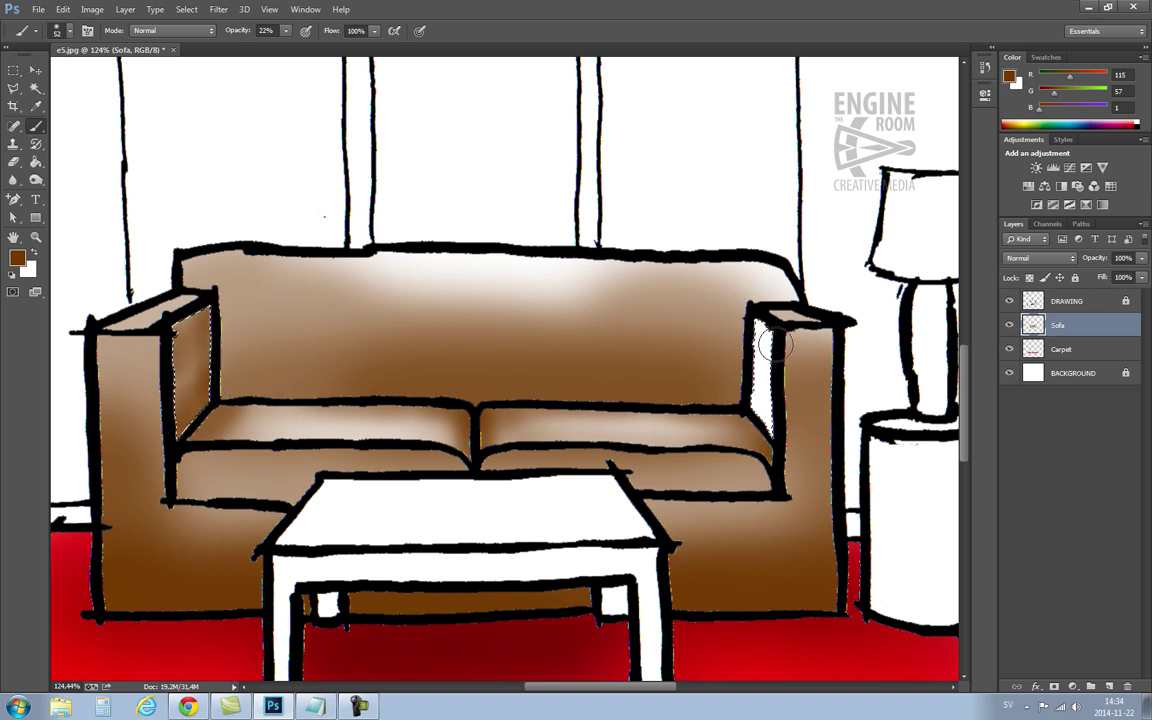
{"action": "mouse_move", "coordinate": [765, 345]}
{"action": "left_mouse_down"}
{"action": "mouse_move", "coordinate": [756, 407]}
{"action": "mouse_move", "coordinate": [768, 329]}
{"action": "mouse_move", "coordinate": [761, 427]}
{"action": "mouse_move", "coordinate": [753, 417]}
{"action": "mouse_move", "coordinate": [774, 441]}
{"action": "mouse_move", "coordinate": [749, 407]}
{"action": "mouse_move", "coordinate": [772, 429]}
{"action": "mouse_move", "coordinate": [784, 409]}
{"action": "mouse_move", "coordinate": [764, 332]}
{"action": "mouse_move", "coordinate": [791, 339]}
{"action": "mouse_move", "coordinate": [754, 351]}
{"action": "mouse_move", "coordinate": [746, 388]}
{"action": "mouse_move", "coordinate": [764, 350]}
{"action": "mouse_move", "coordinate": [757, 421]}
{"action": "left_mouse_up"}
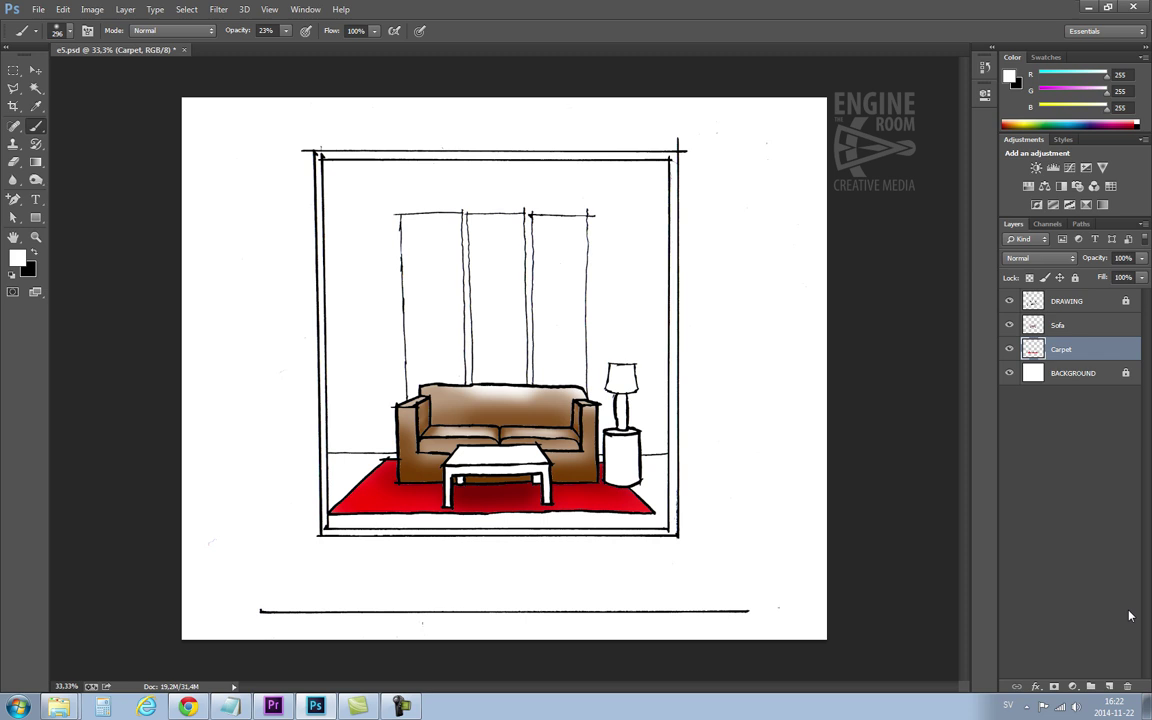
{"action": "left_click", "coordinate": [1068, 301]}
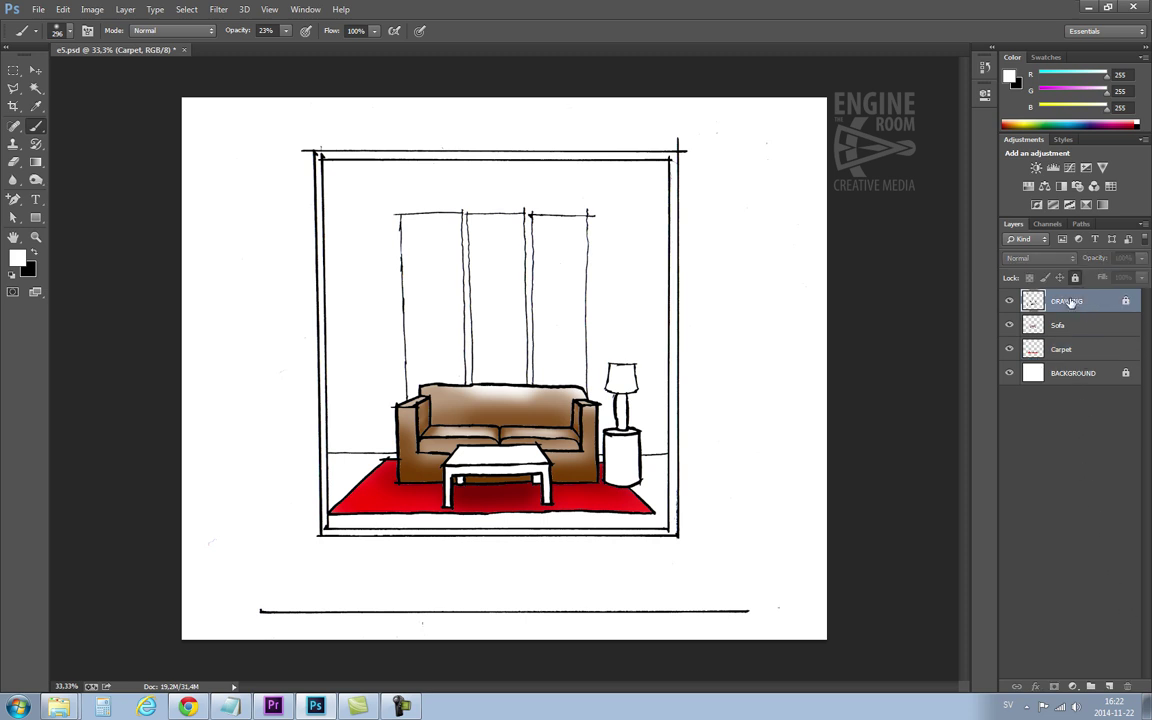
- Magic Wand-select the coffee table top and set the foreground colour to bright yellow
{"action": "left_click", "coordinate": [35, 88]}
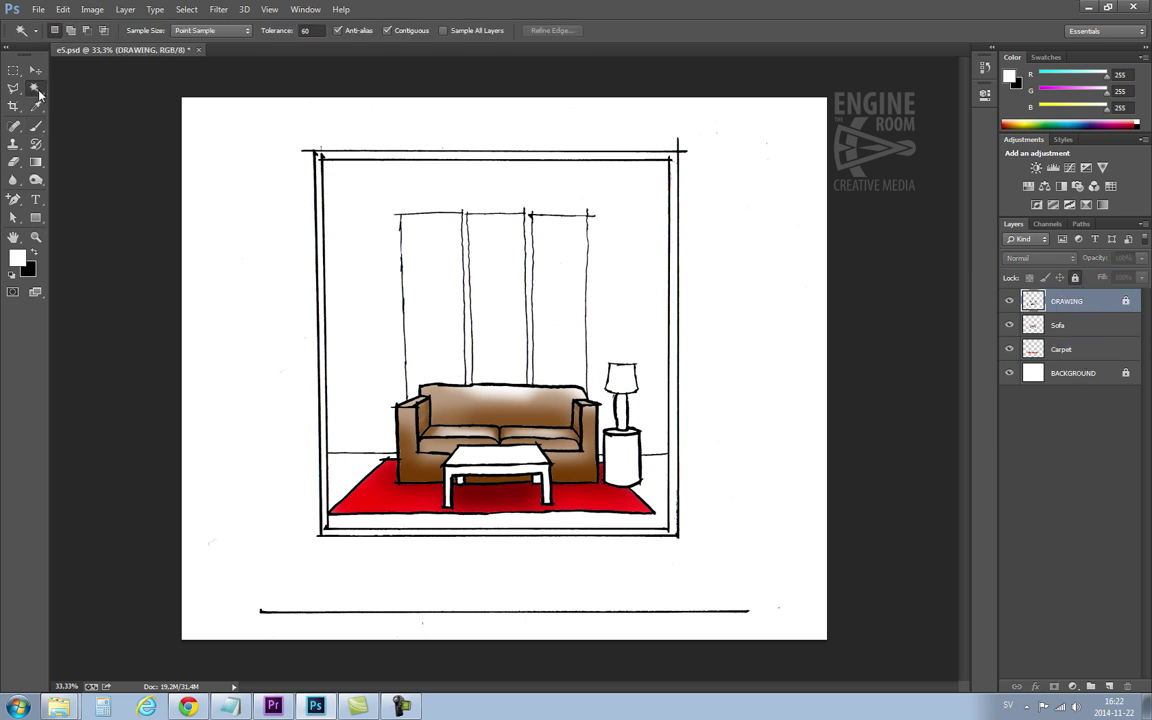
{"action": "left_click", "coordinate": [511, 462]}
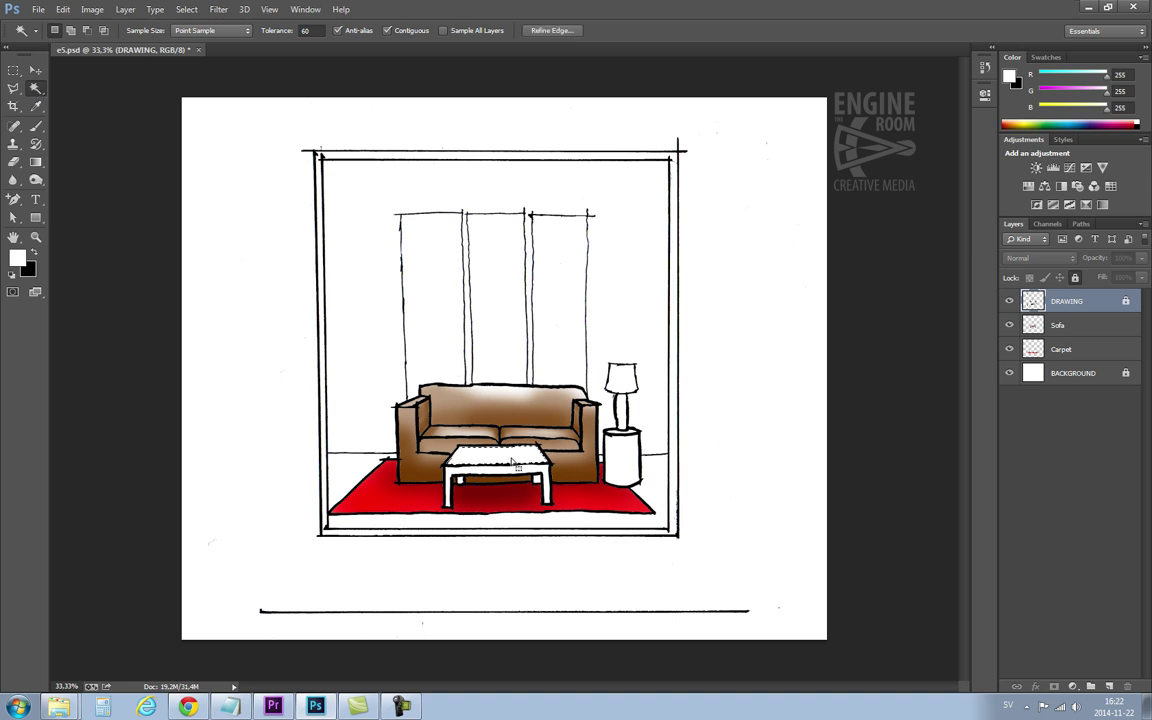
{"action": "left_click", "coordinate": [17, 257]}
{"action": "left_click", "coordinate": [588, 333]}
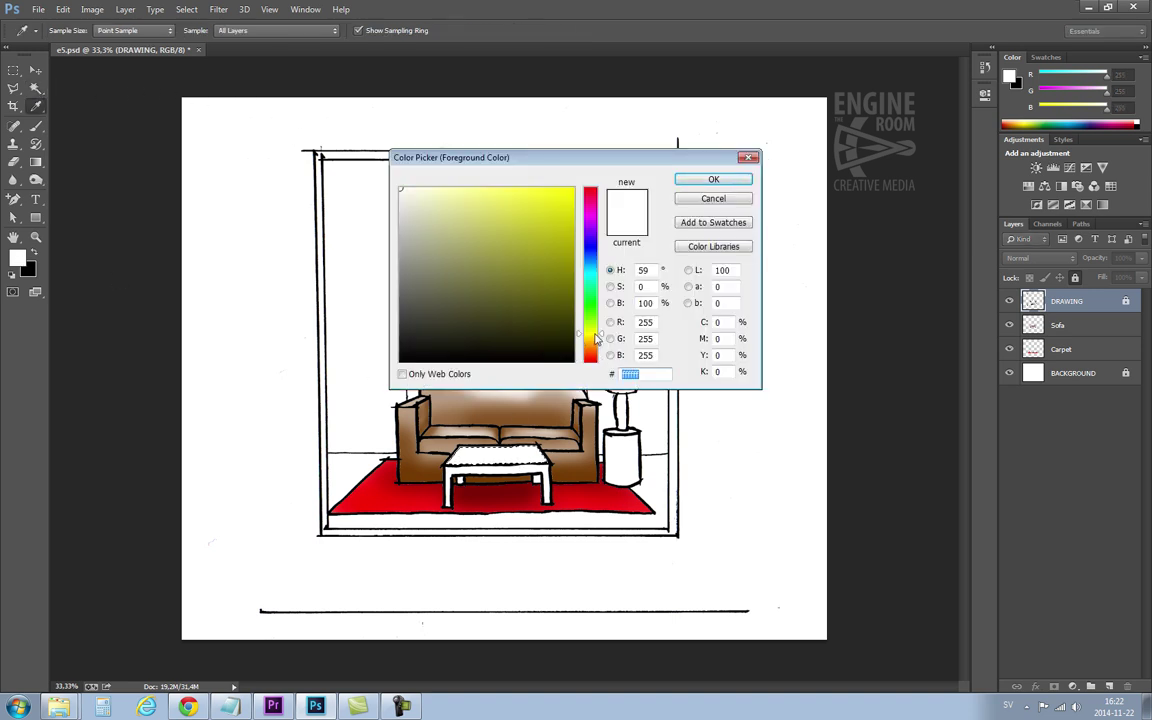
{"action": "left_click", "coordinate": [572, 197]}
{"action": "left_click", "coordinate": [712, 180]}
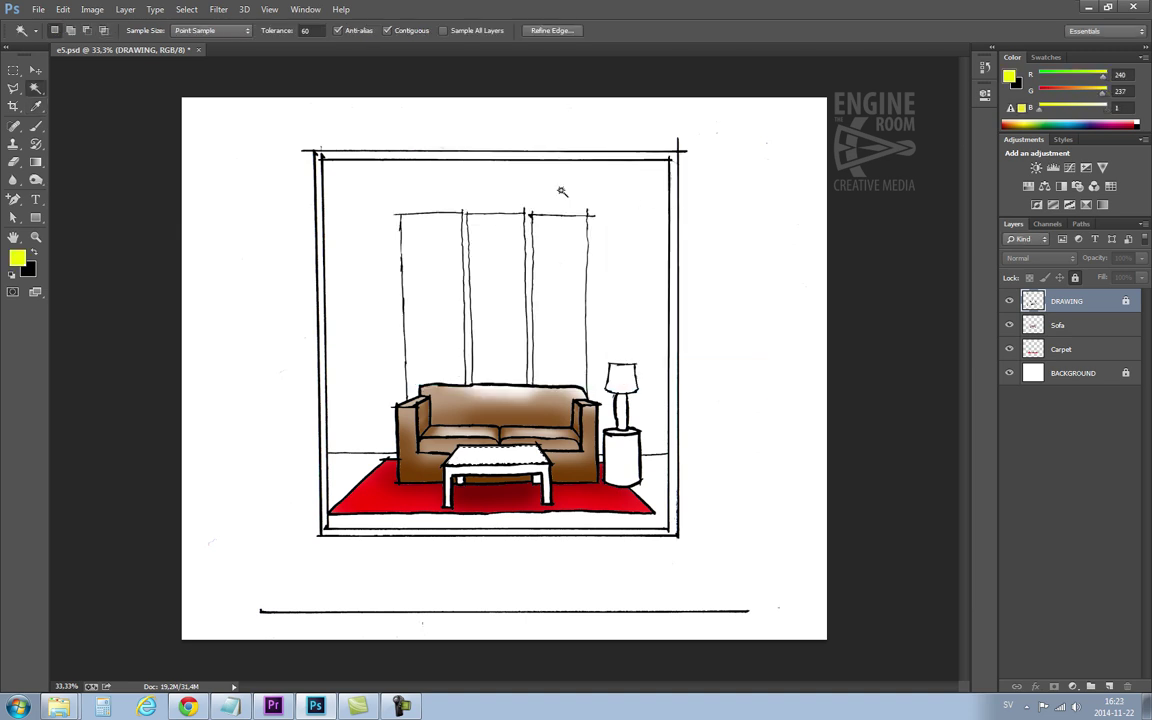
- Create a new empty layer named Coffee Table
{"action": "left_click", "coordinate": [36, 90]}
{"action": "left_click", "coordinate": [36, 126]}
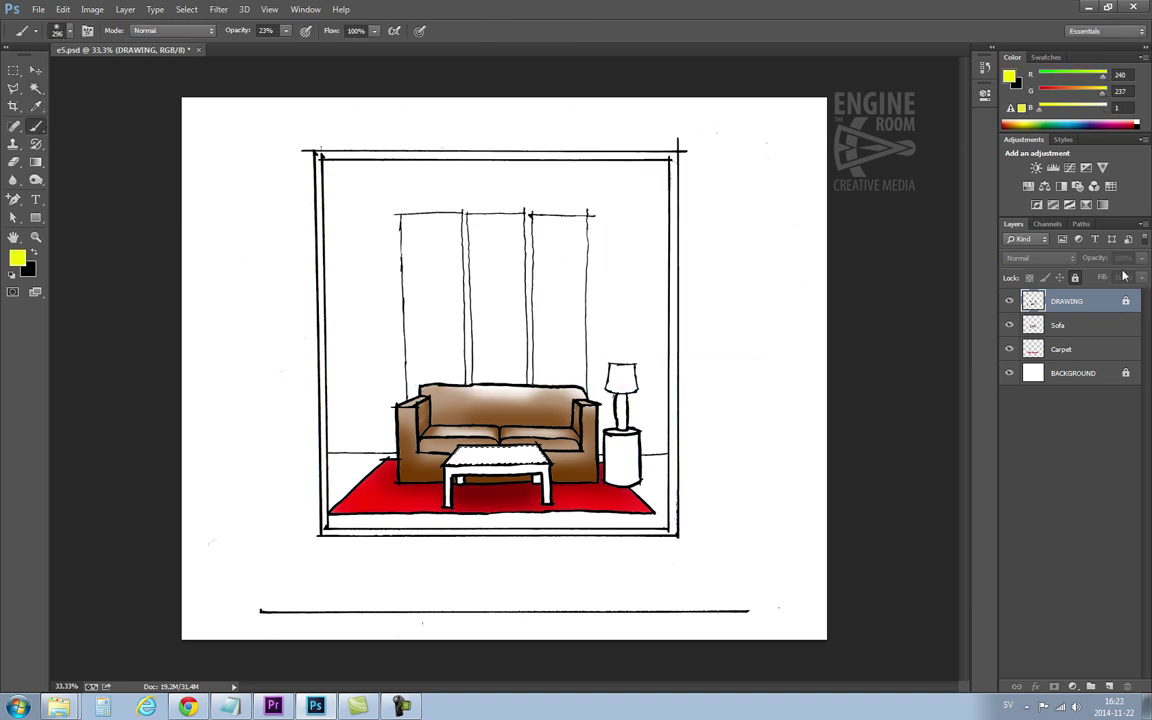
{"action": "left_click", "coordinate": [1145, 224]}
{"action": "left_click", "coordinate": [1030, 232]}
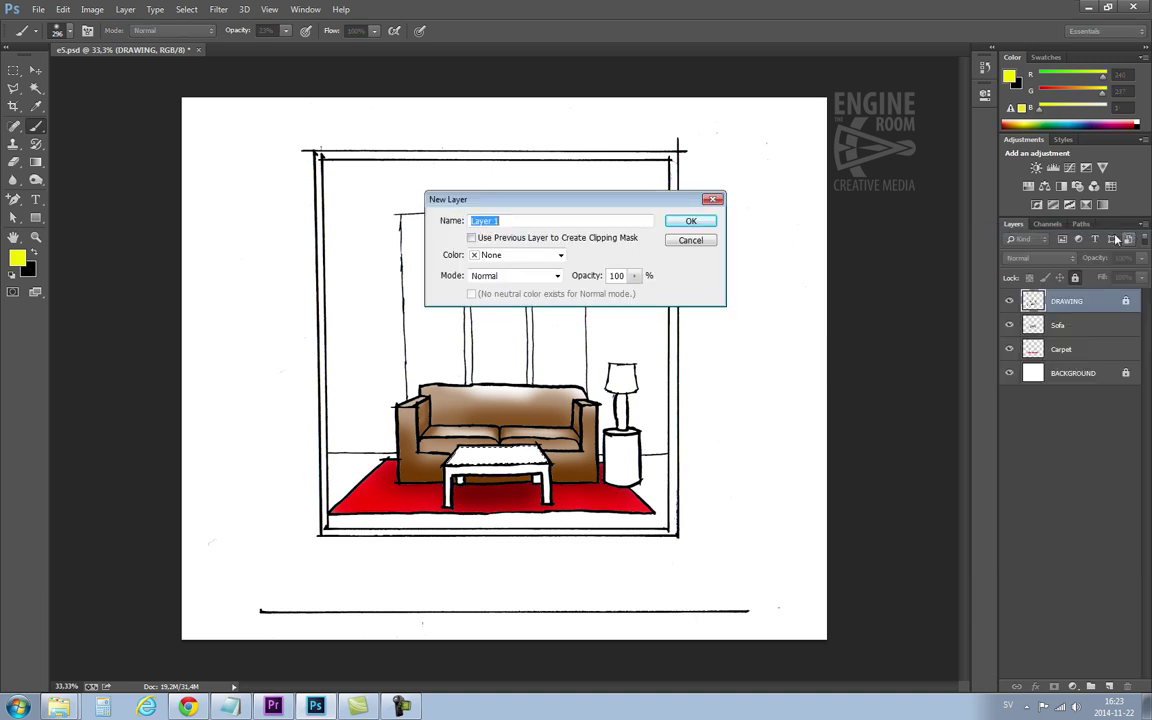
{"action": "type", "text": "Coffee Table"}
{"action": "key", "text": "Return"}
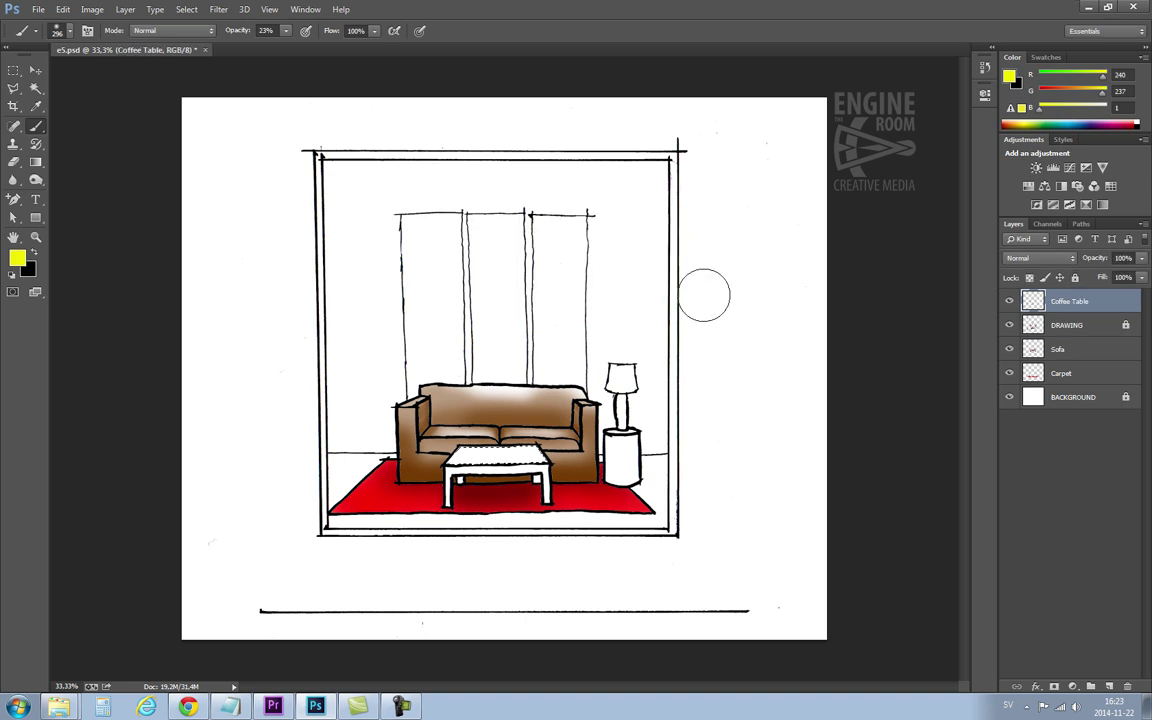
- Move Coffee Table below DRAWING and paint the table top yellow
{"action": "left_click_drag", "start_coordinate": [1066, 301], "coordinate": [1071, 342]}
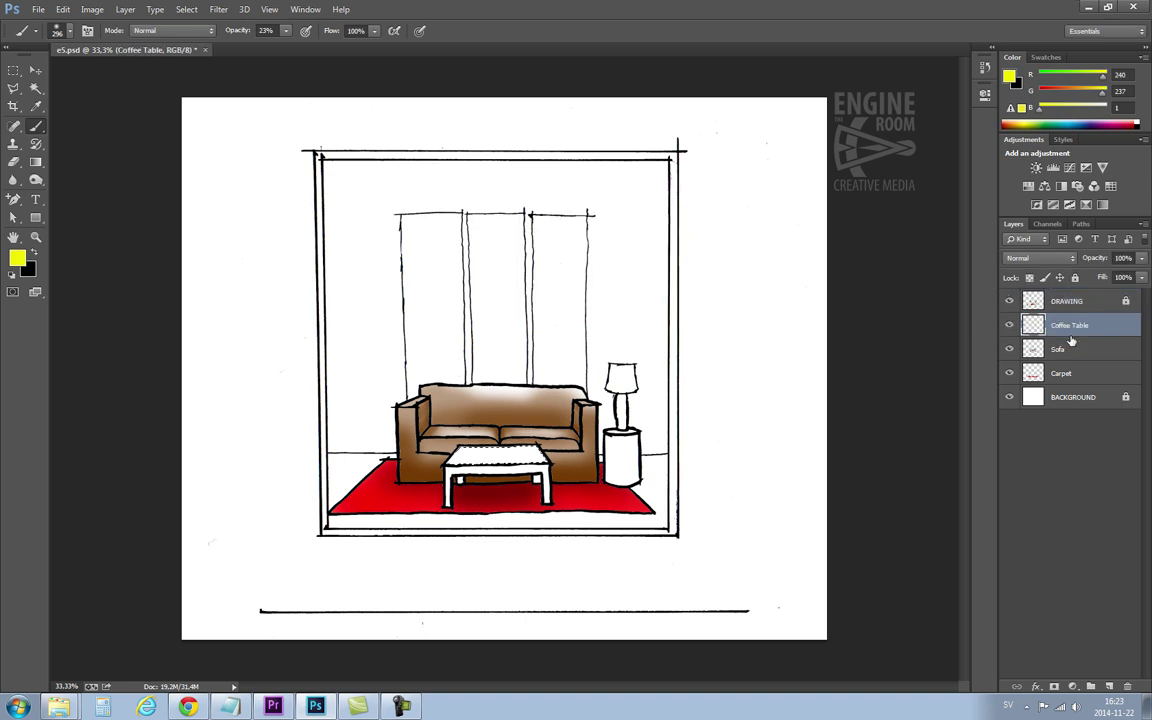
{"action": "mouse_move", "coordinate": [450, 443]}
{"action": "left_mouse_down"}
{"action": "mouse_move", "coordinate": [626, 443]}
{"action": "mouse_move", "coordinate": [416, 452]}
{"action": "left_mouse_up"}
{"action": "mouse_move", "coordinate": [553, 452]}
{"action": "left_mouse_down"}
{"action": "mouse_move", "coordinate": [494, 405]}
{"action": "mouse_move", "coordinate": [412, 402]}
{"action": "mouse_move", "coordinate": [545, 408]}
{"action": "mouse_move", "coordinate": [478, 447]}
{"action": "left_mouse_up"}
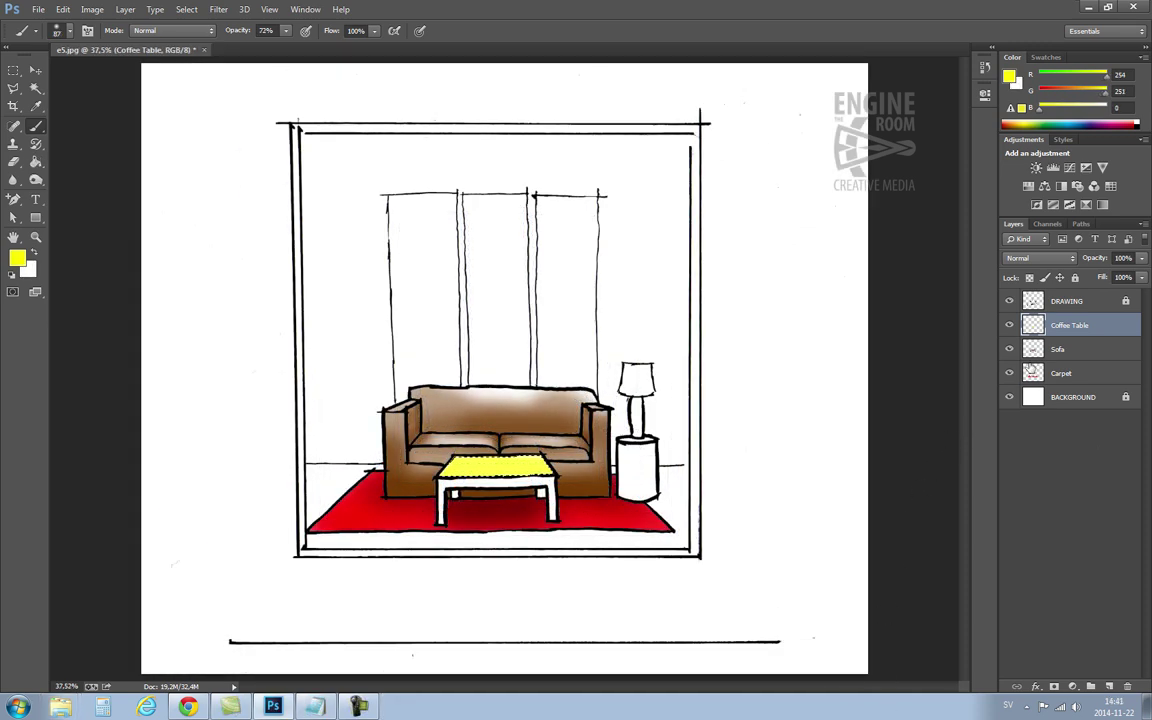
- Magic Wand-select the table's white legs and apron on DRAWING, then return to Coffee Table
{"action": "left_click", "coordinate": [1045, 304]}
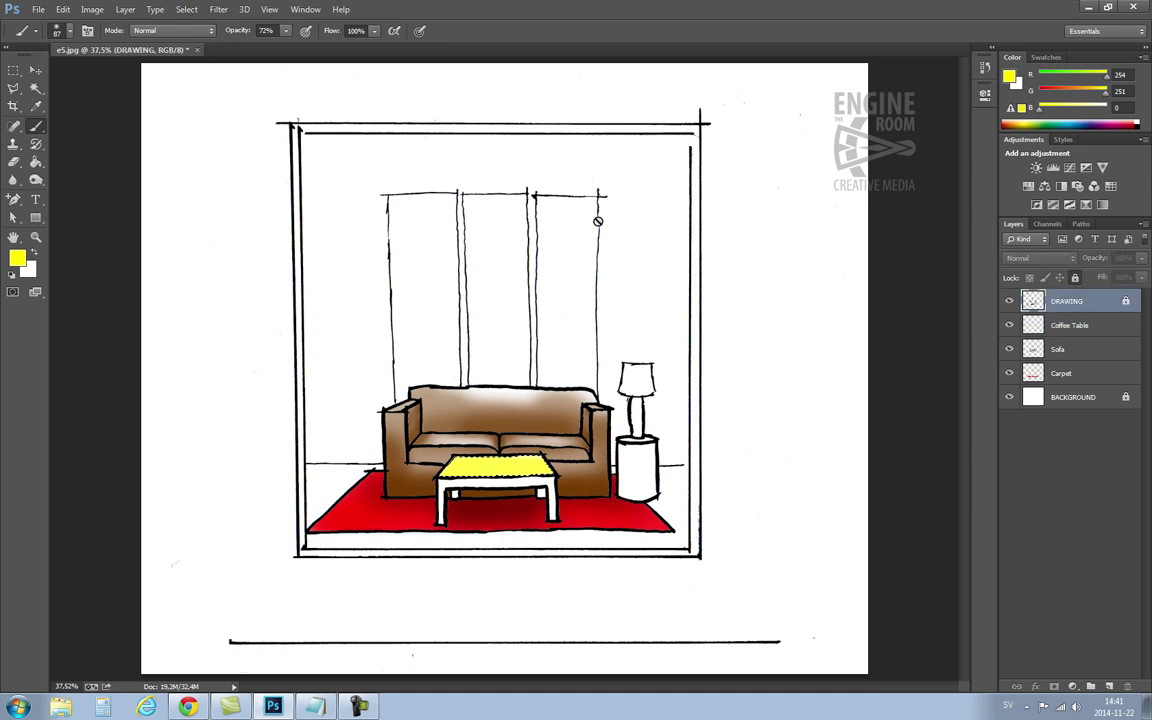
{"action": "left_click", "coordinate": [36, 87]}
{"action": "left_click", "coordinate": [447, 463]}
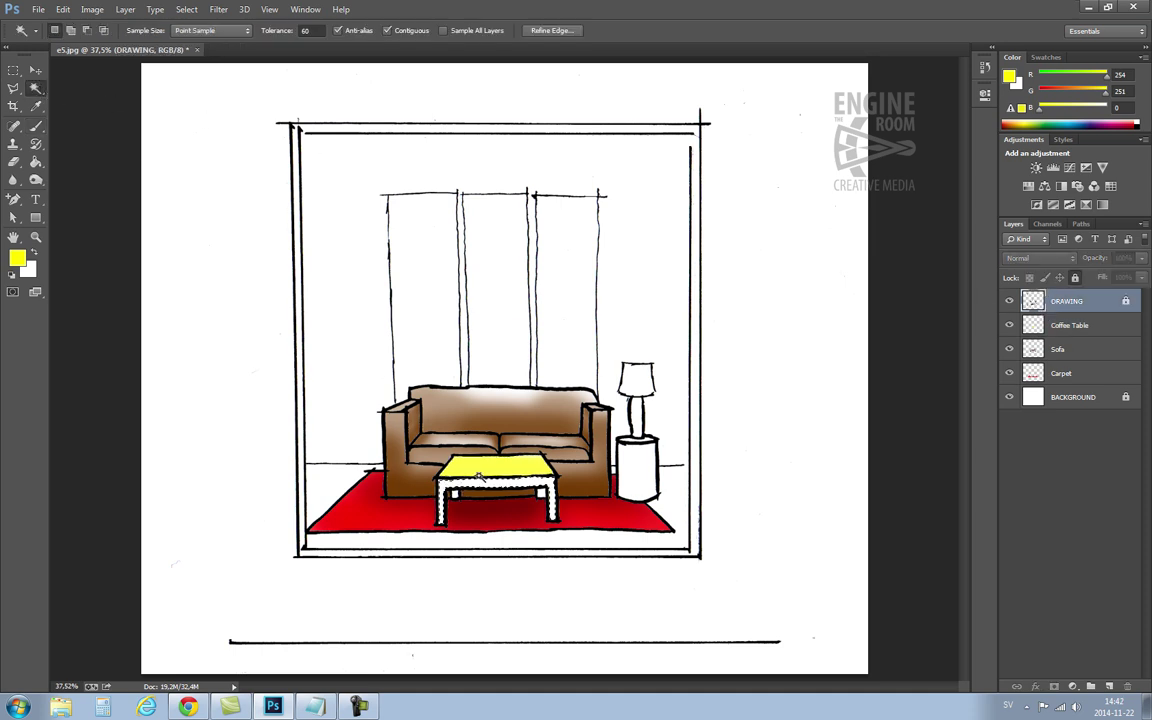
{"action": "left_click", "coordinate": [1069, 329]}
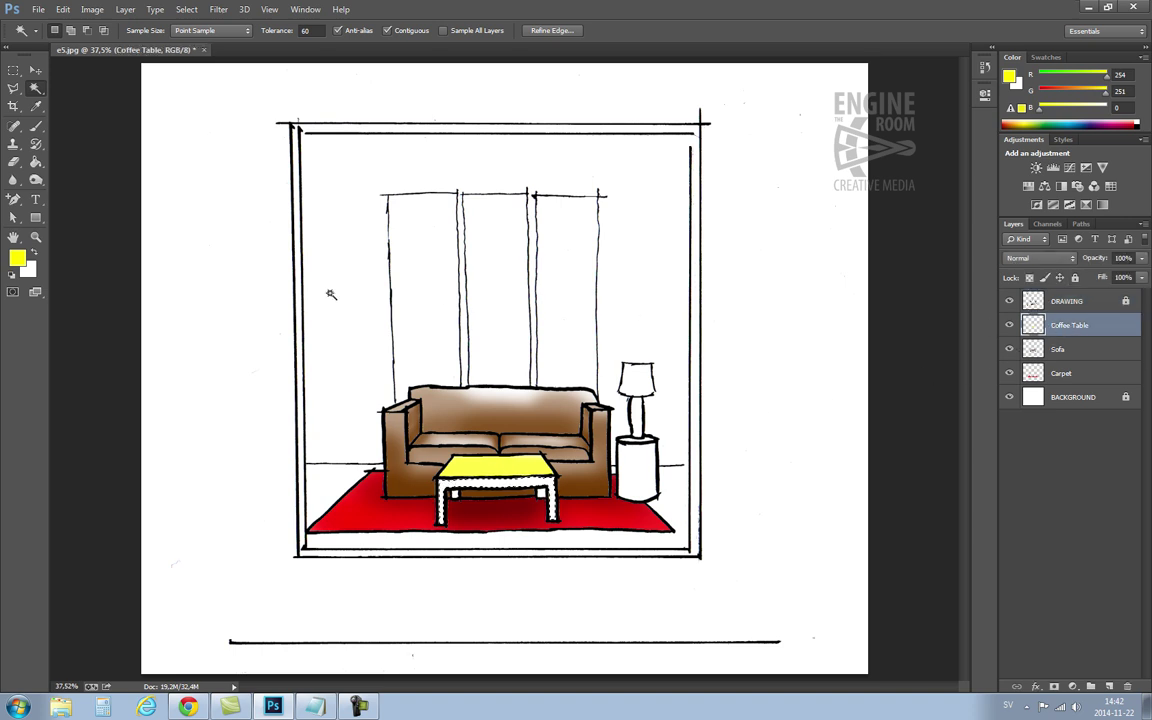
- Set the foreground colour to a darker gold, RGB 221/177/2
{"action": "left_click", "coordinate": [18, 262]}
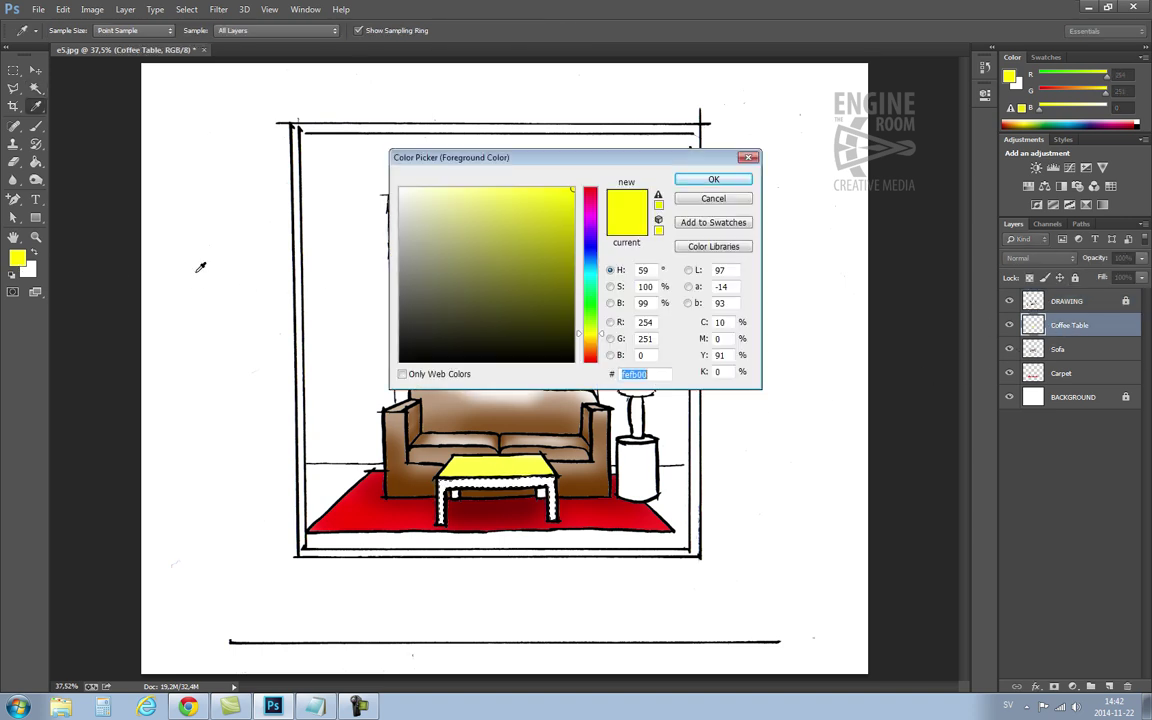
{"action": "left_click", "coordinate": [601, 339]}
{"action": "left_click_drag", "start_coordinate": [601, 341], "coordinate": [602, 344]}
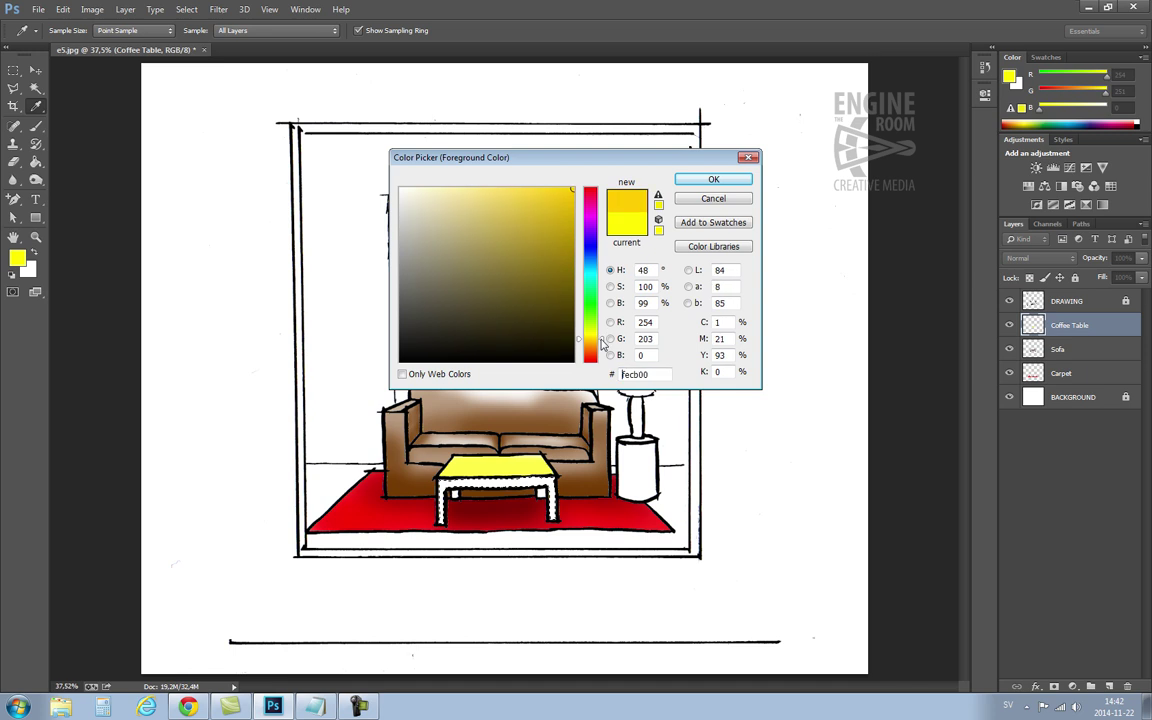
{"action": "left_click", "coordinate": [571, 238]}
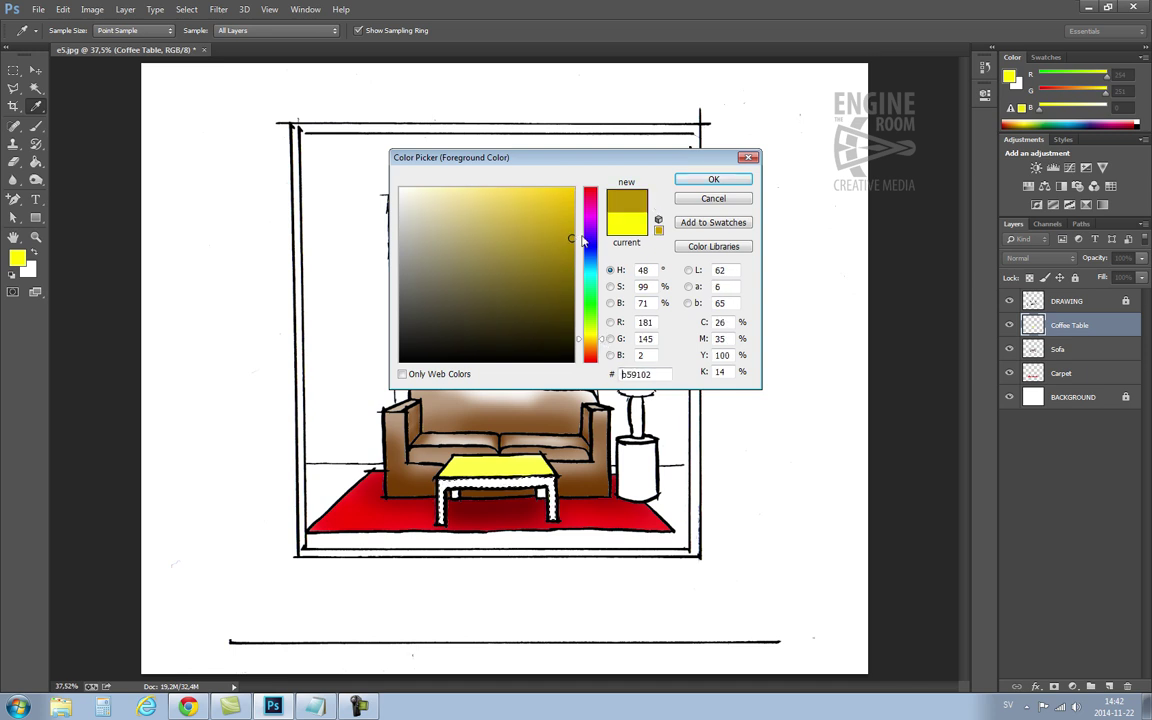
{"action": "left_click", "coordinate": [576, 212]}
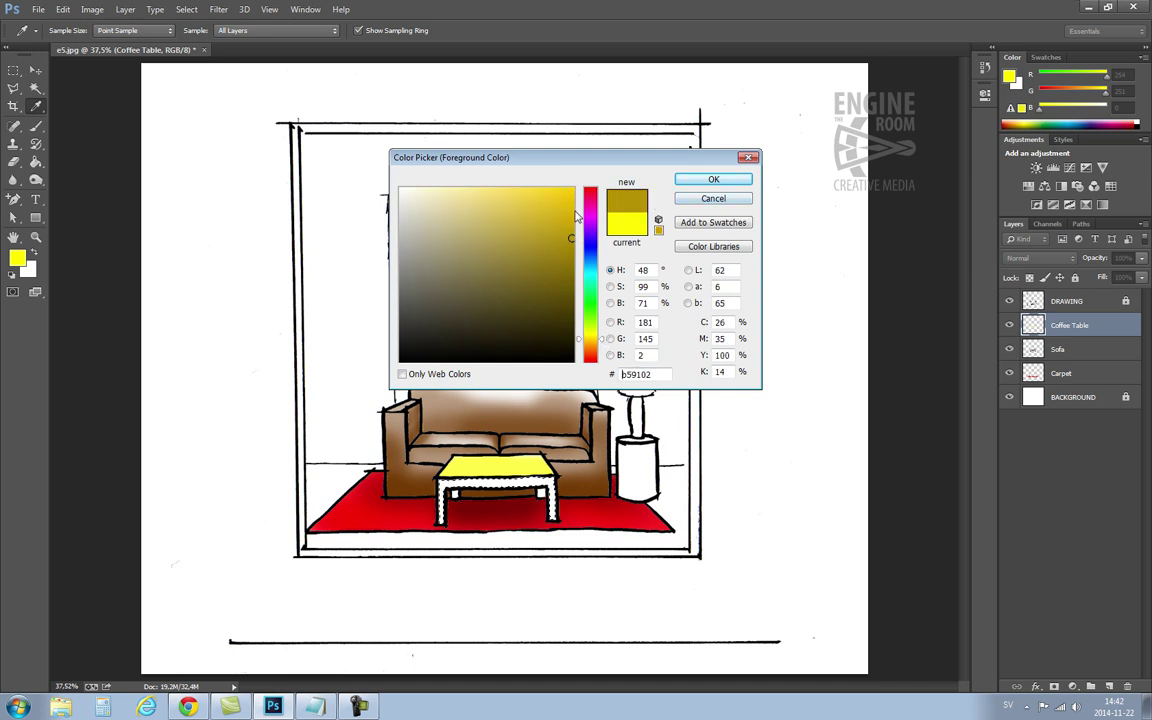
{"action": "left_click", "coordinate": [698, 180]}
- Brush gold into the legs and apron, then Burn darker shading along the front apron and legs
{"action": "key", "text": "w"}
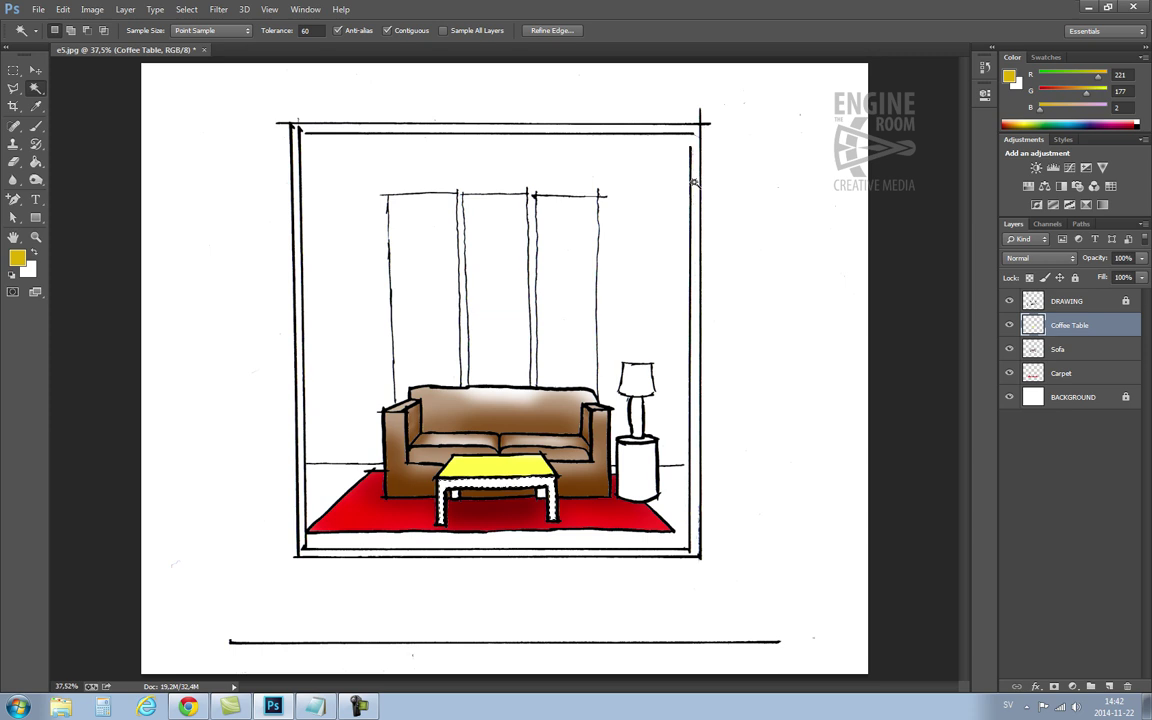
{"action": "left_click", "coordinate": [36, 125]}
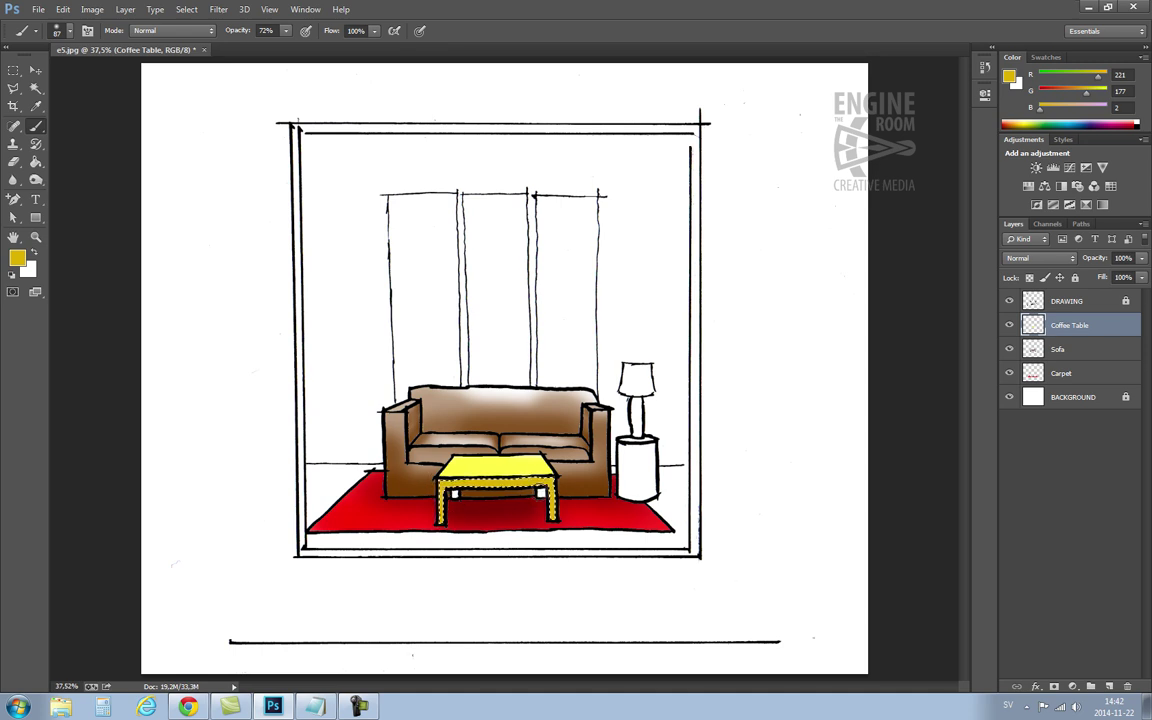
{"action": "left_click", "coordinate": [36, 237]}
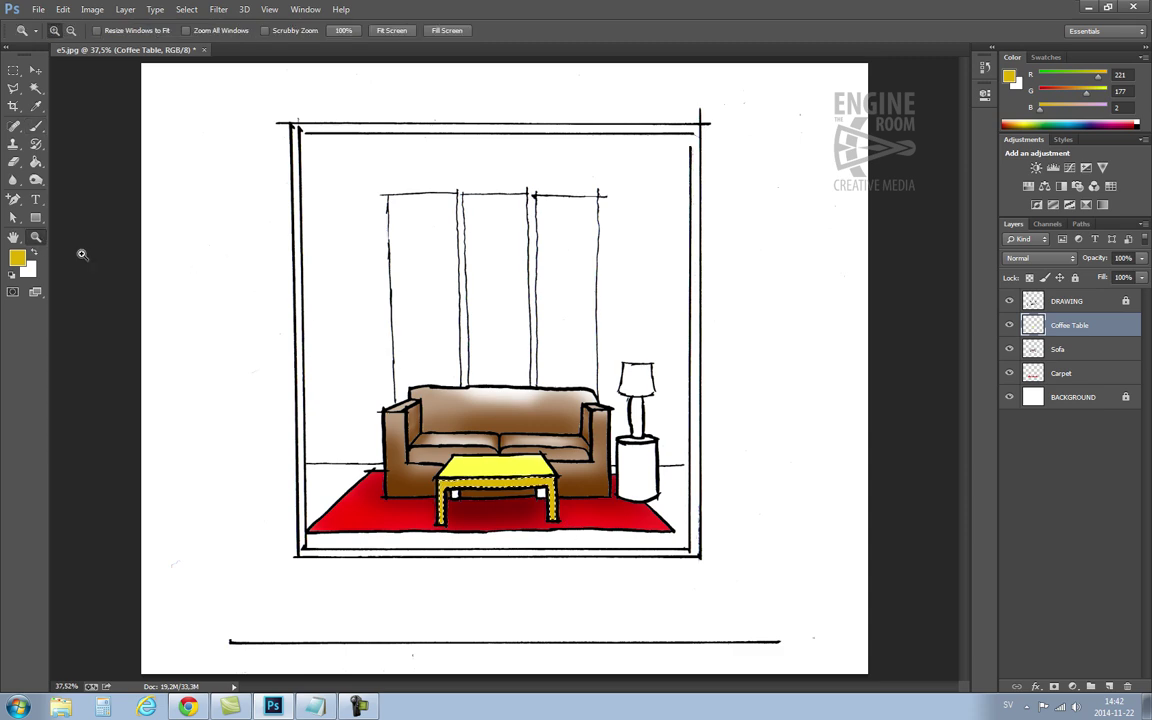
{"action": "left_click_drag", "start_coordinate": [383, 383], "coordinate": [660, 604]}
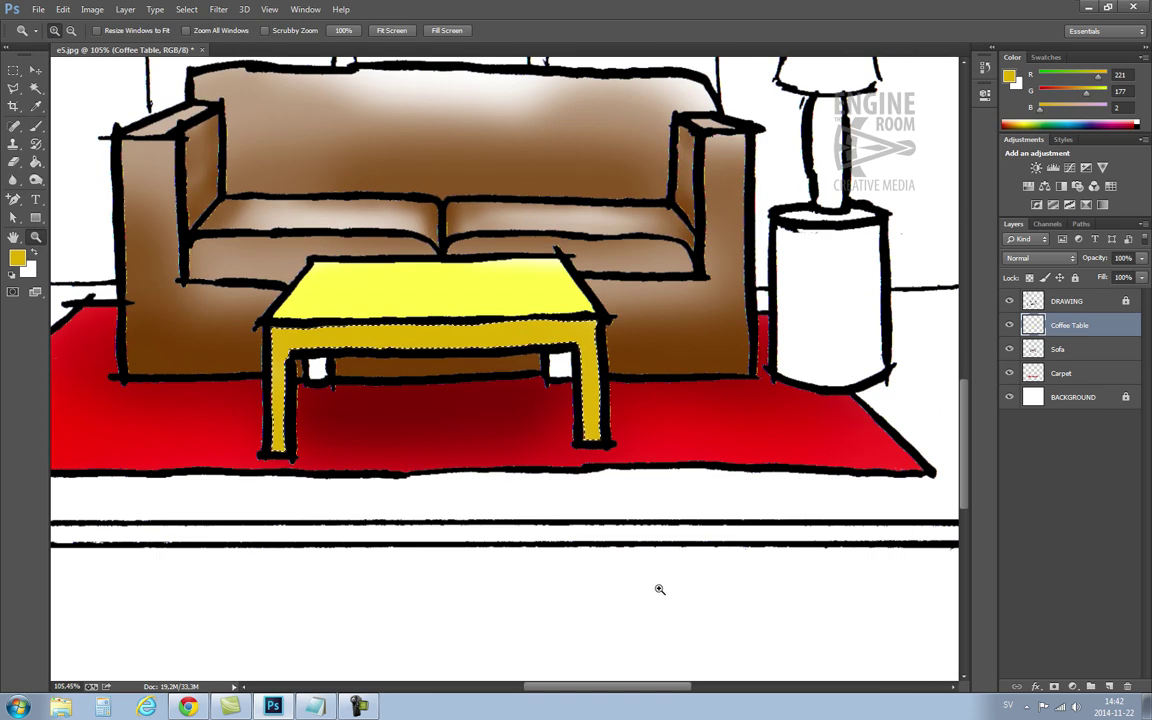
{"action": "left_click", "coordinate": [36, 181]}
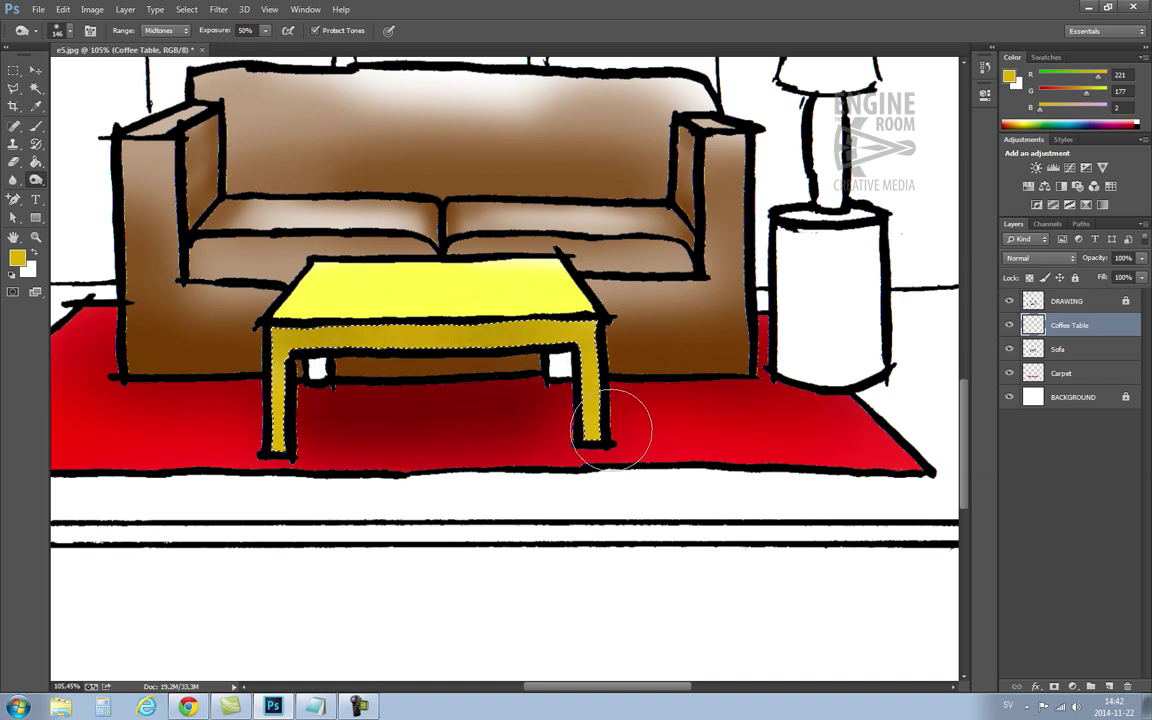
{"action": "mouse_move", "coordinate": [288, 399]}
{"action": "left_mouse_down"}
{"action": "mouse_move", "coordinate": [376, 351]}
{"action": "mouse_move", "coordinate": [560, 330]}
{"action": "left_mouse_up"}
{"action": "mouse_move", "coordinate": [610, 400]}
{"action": "left_mouse_down"}
{"action": "mouse_move", "coordinate": [630, 414]}
{"action": "mouse_move", "coordinate": [555, 375]}
{"action": "mouse_move", "coordinate": [597, 424]}
{"action": "mouse_move", "coordinate": [580, 400]}
{"action": "left_mouse_up"}
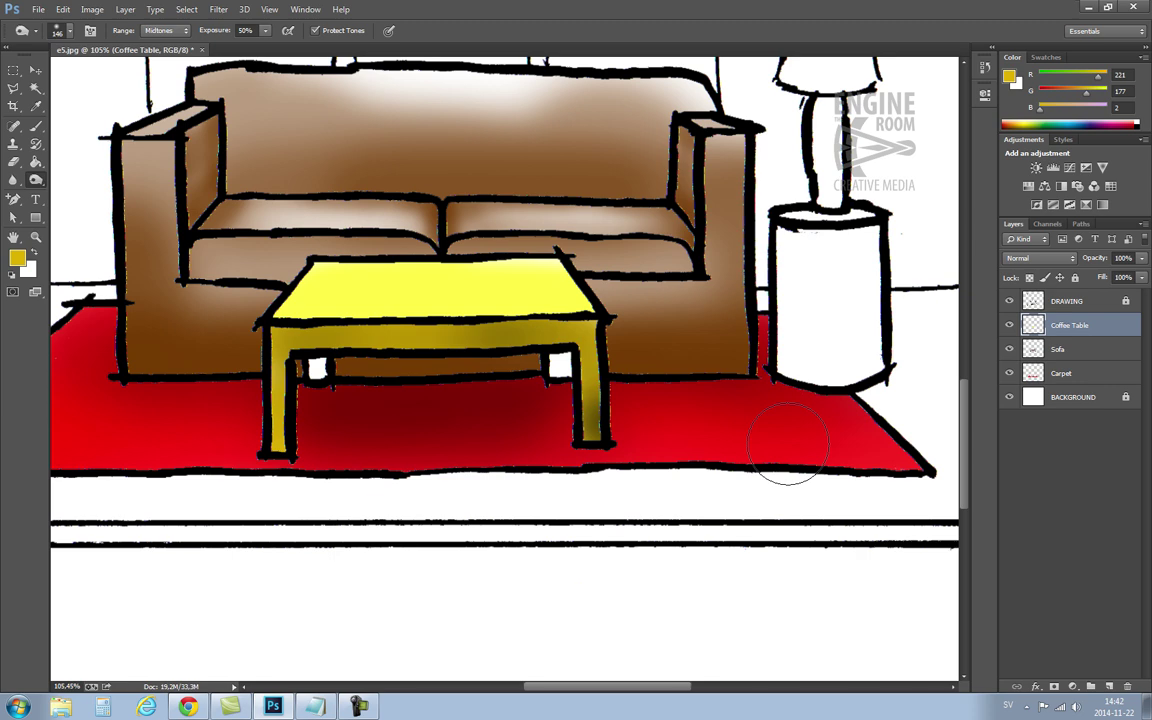
{"action": "key", "text": "ctrl+0"}
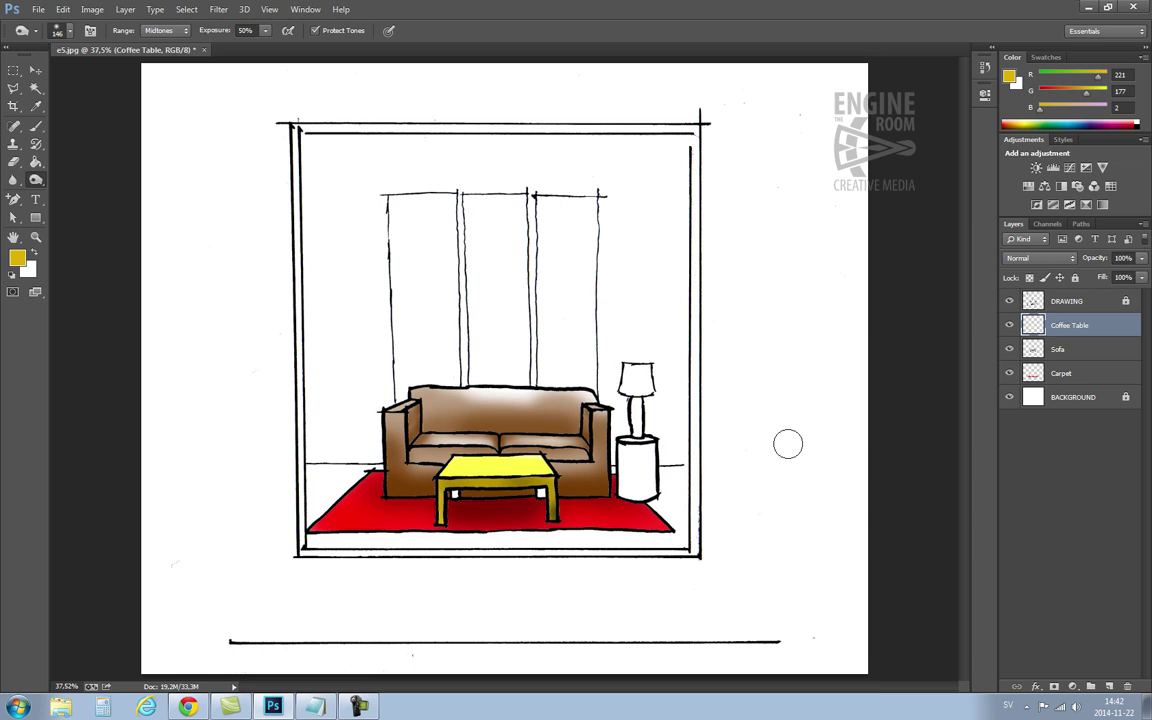
- Magic Wand-select the two small white gaps in the table on DRAWING, then return to Coffee Table
{"action": "left_click", "coordinate": [36, 89]}
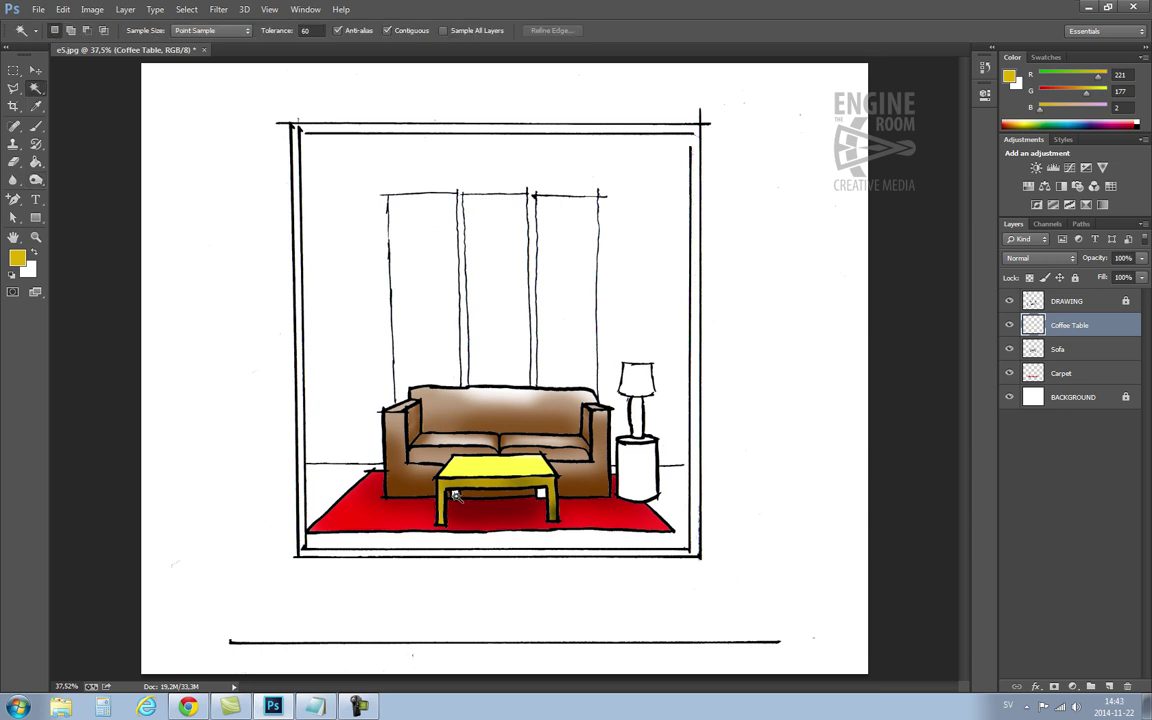
{"action": "left_click", "coordinate": [1063, 302]}
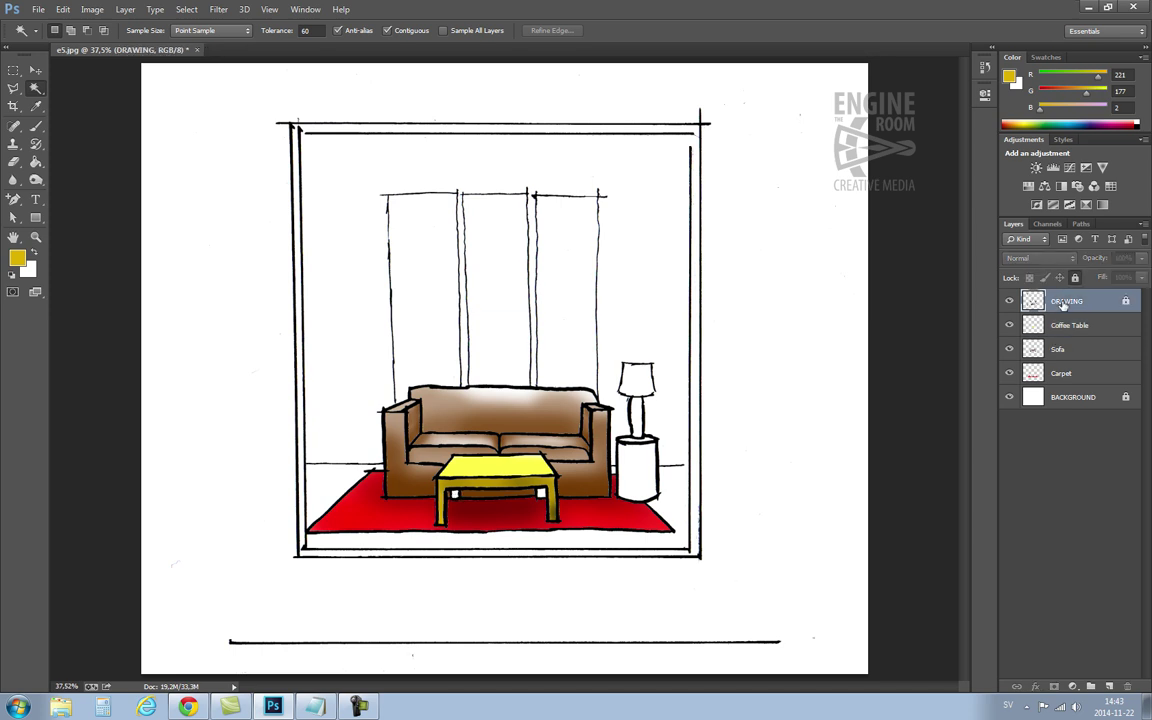
{"action": "left_click", "coordinate": [455, 495]}
{"action": "left_click", "coordinate": [541, 494], "text": "shift"}
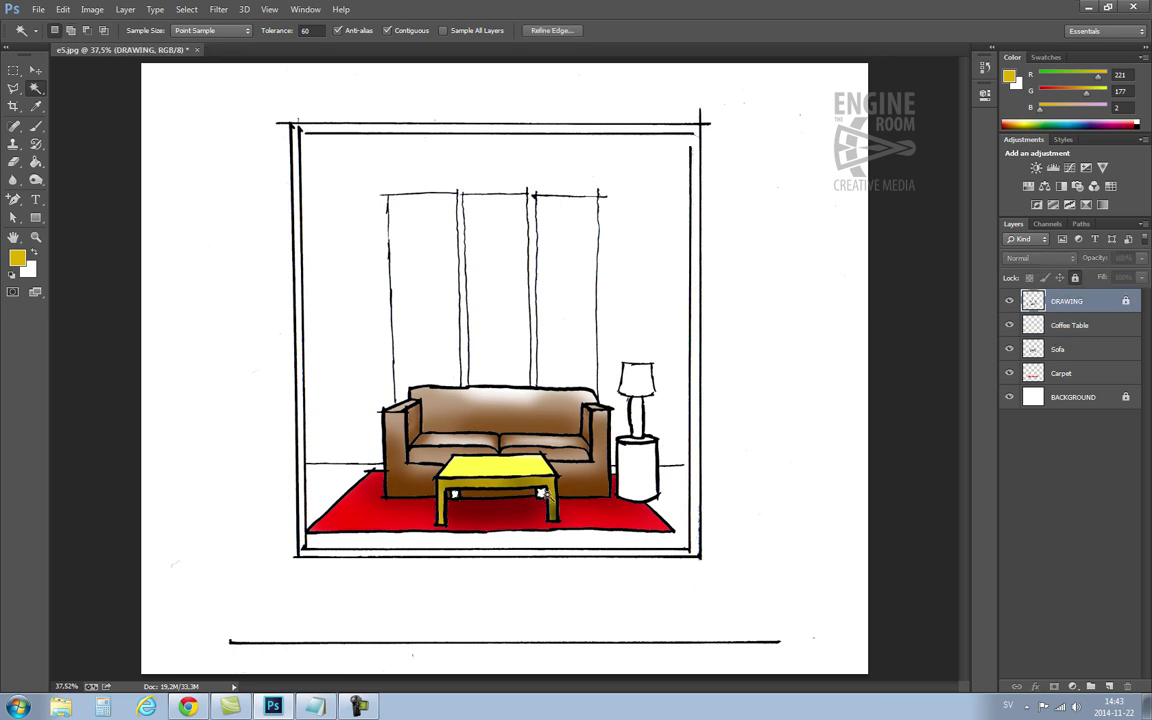
{"action": "left_click", "coordinate": [1067, 330]}
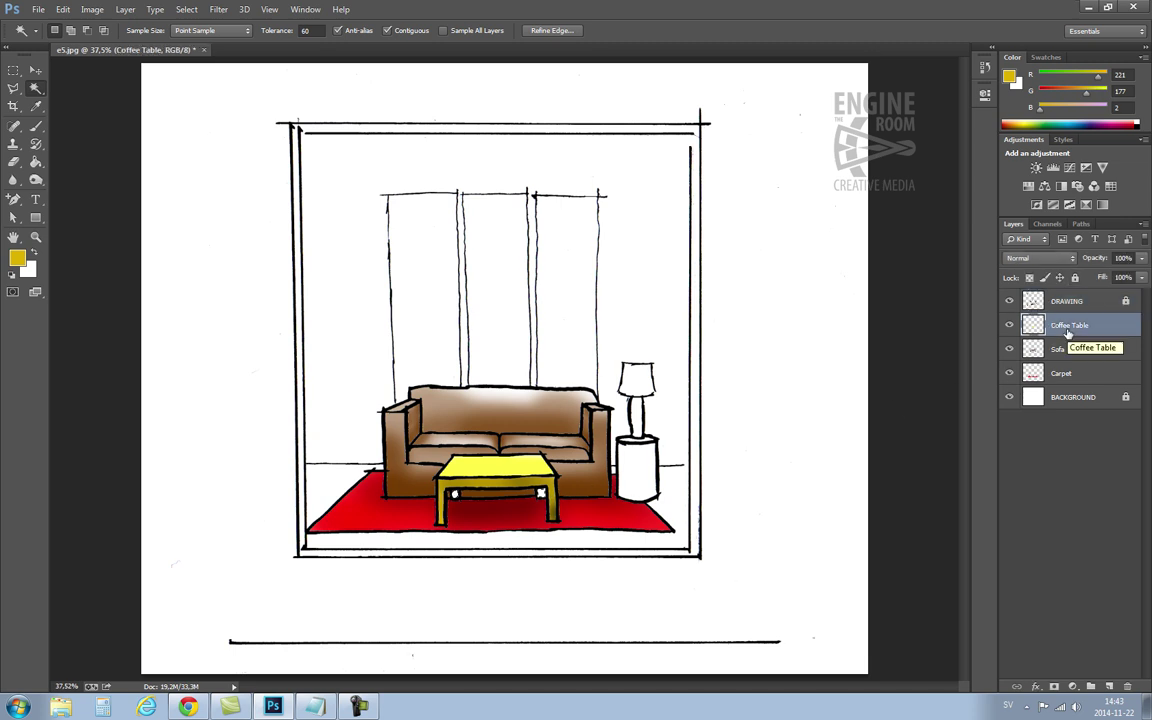
- Brush the gaps gold and Burn the coffee table's lower-left area darker
{"action": "left_click", "coordinate": [37, 128]}
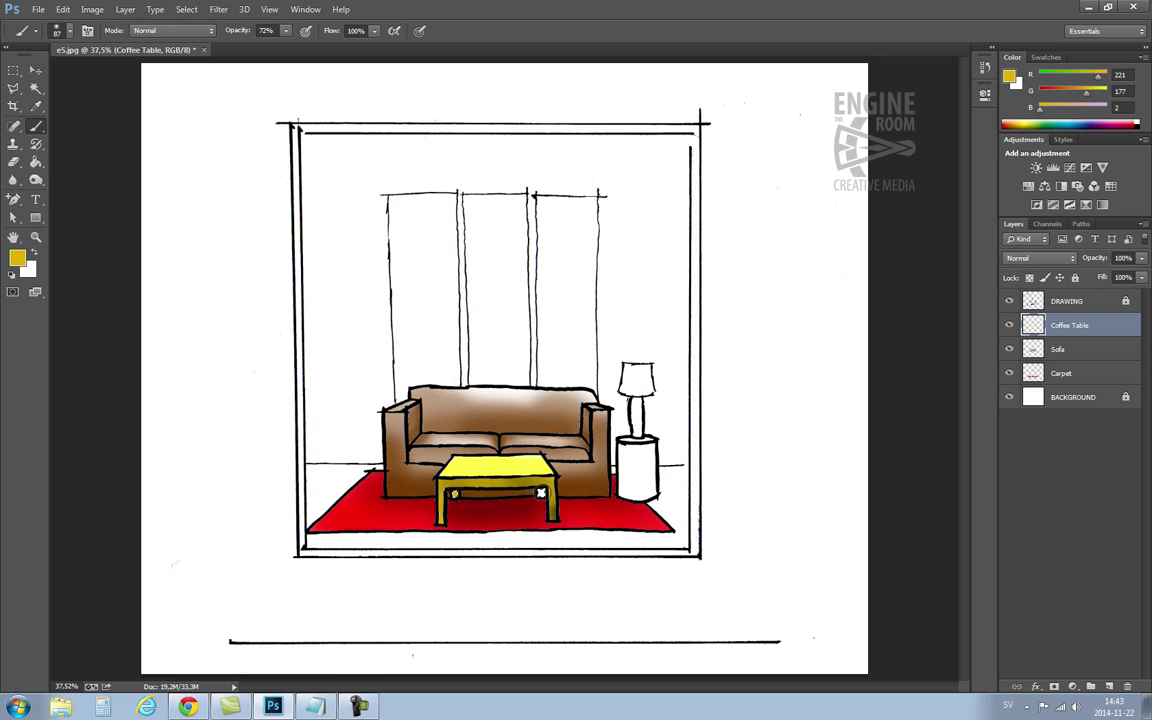
{"action": "left_click", "coordinate": [36, 180]}
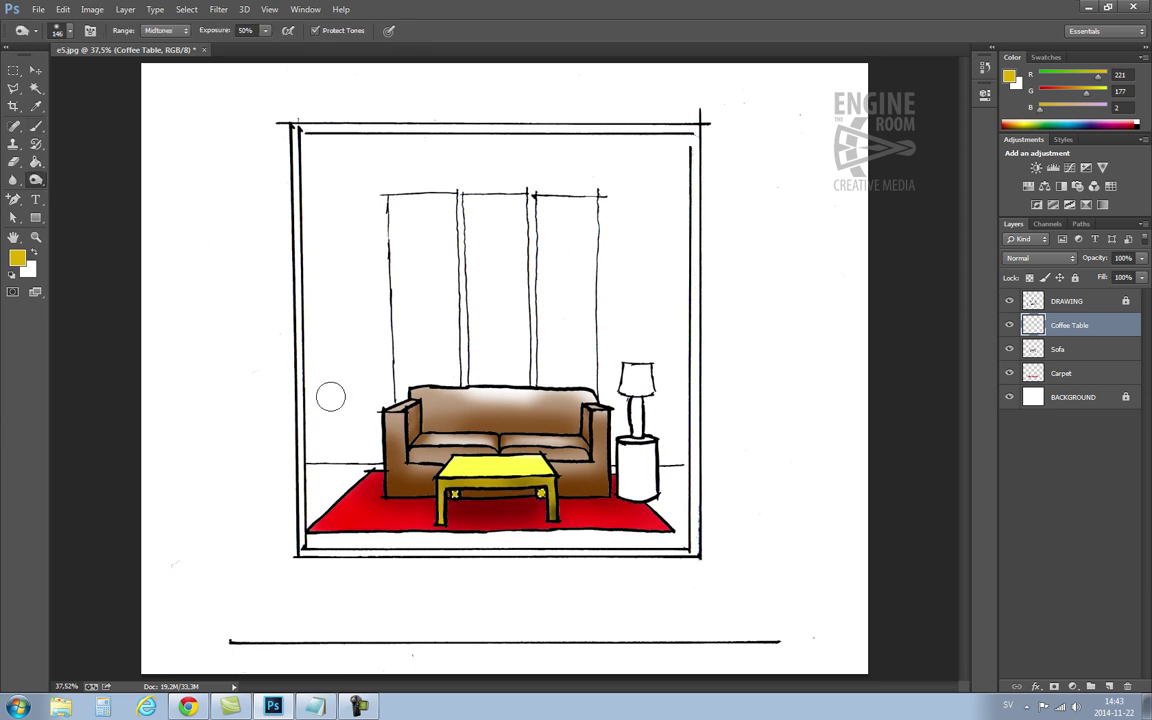
{"action": "left_click_drag", "start_coordinate": [448, 494], "coordinate": [578, 488]}
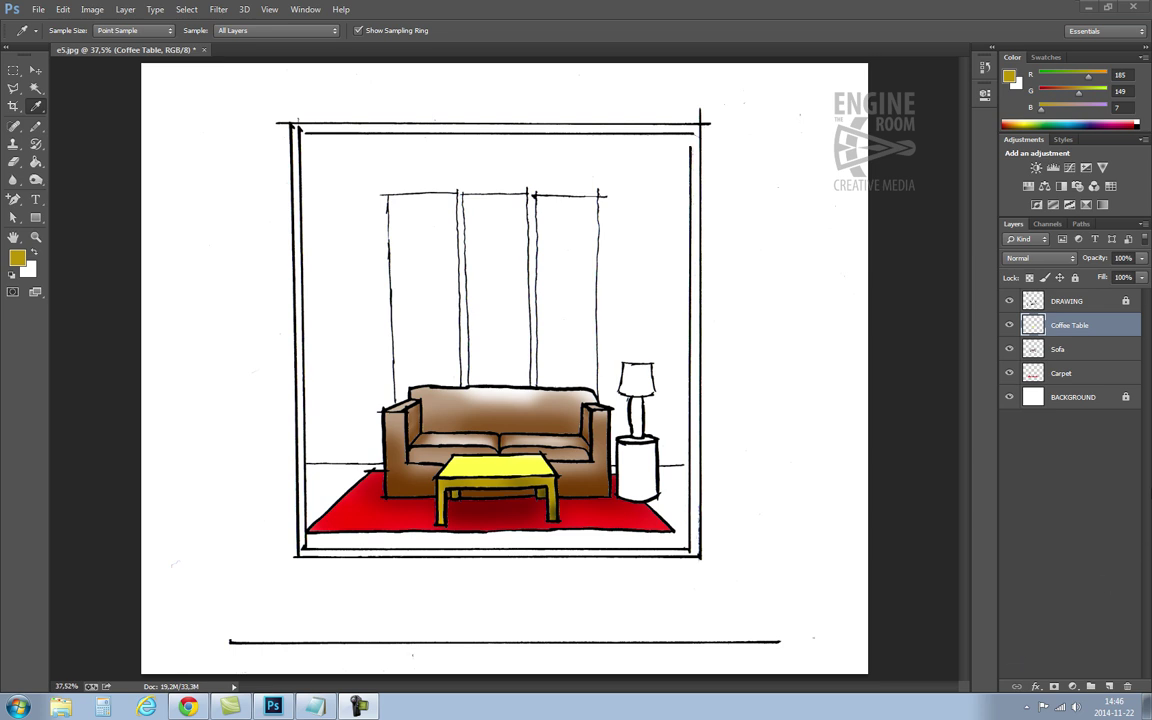
{"action": "left_click", "coordinate": [1082, 305]}
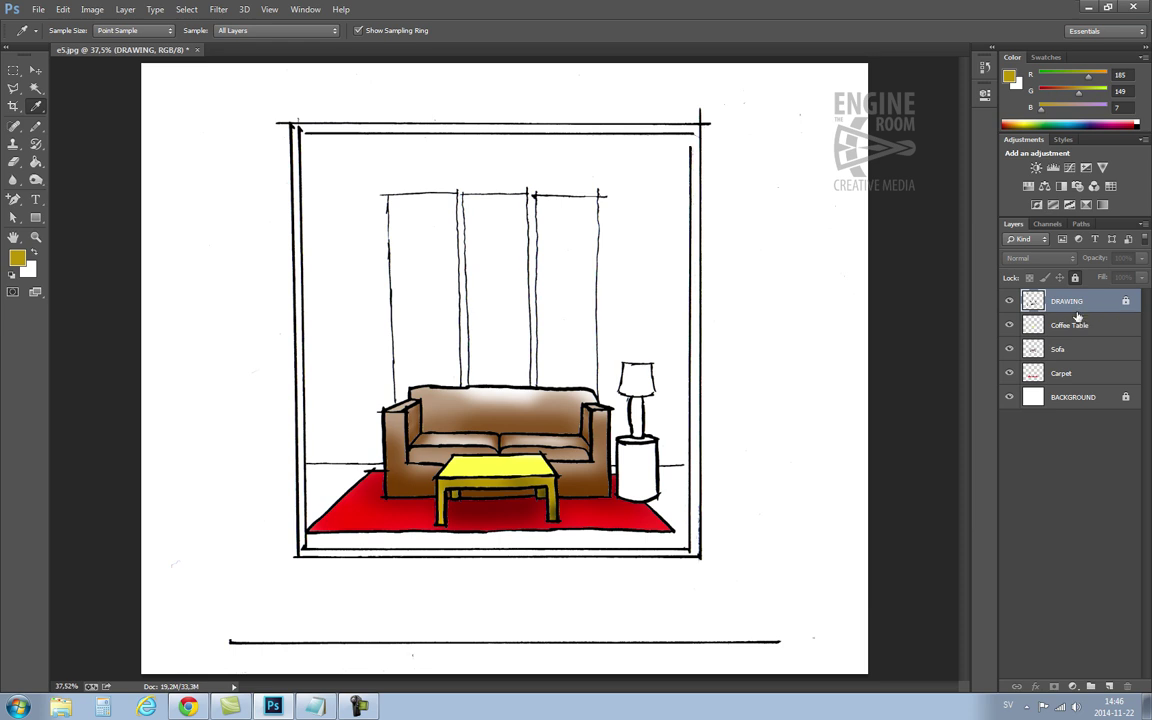
{"action": "left_click", "coordinate": [36, 88]}
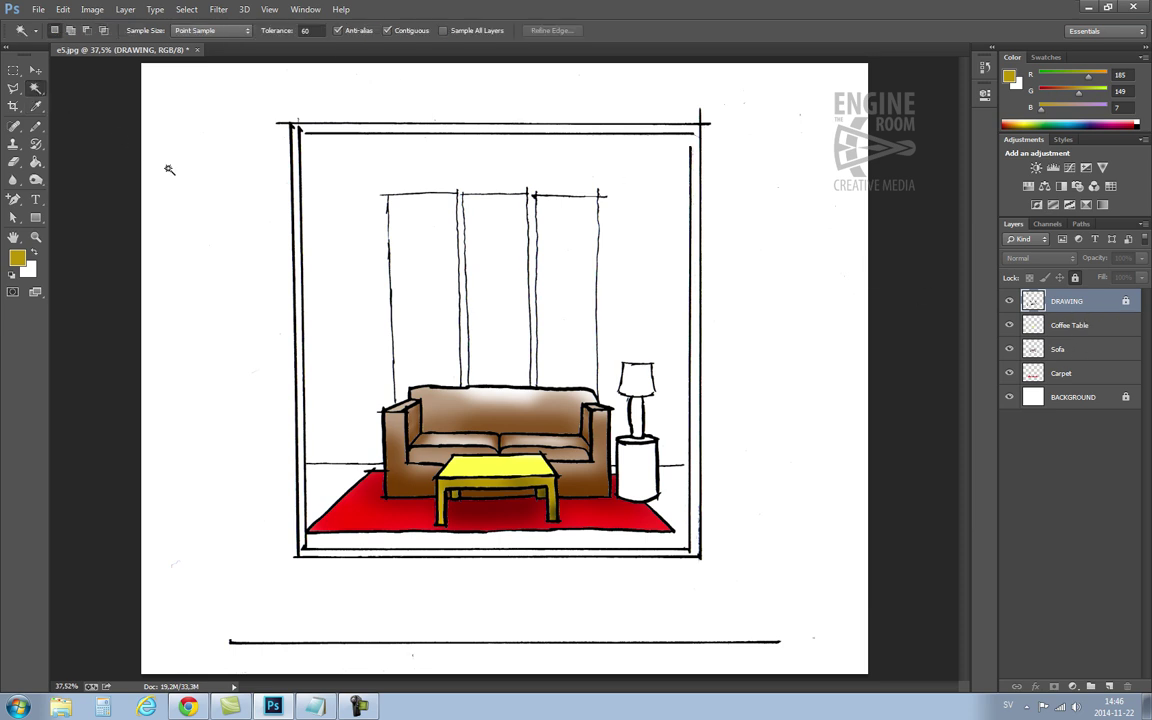
{"action": "left_click", "coordinate": [333, 490]}
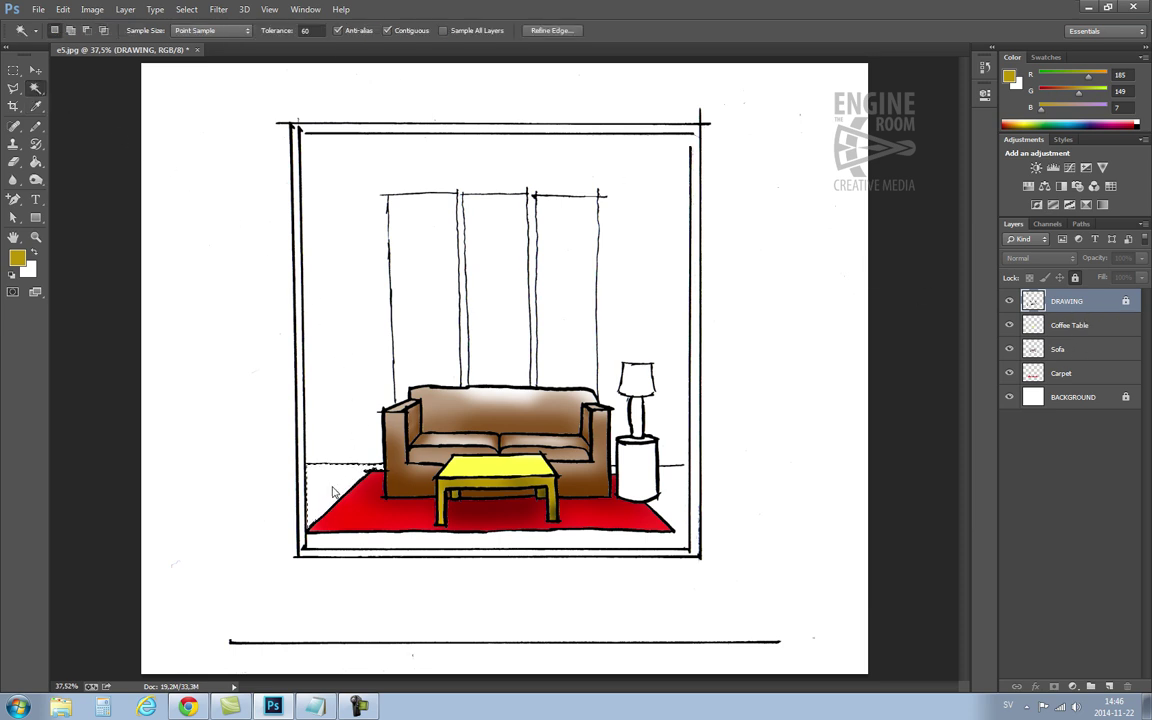
{"action": "key", "text": "shift"}
{"action": "left_click", "coordinate": [397, 545], "text": "shift"}
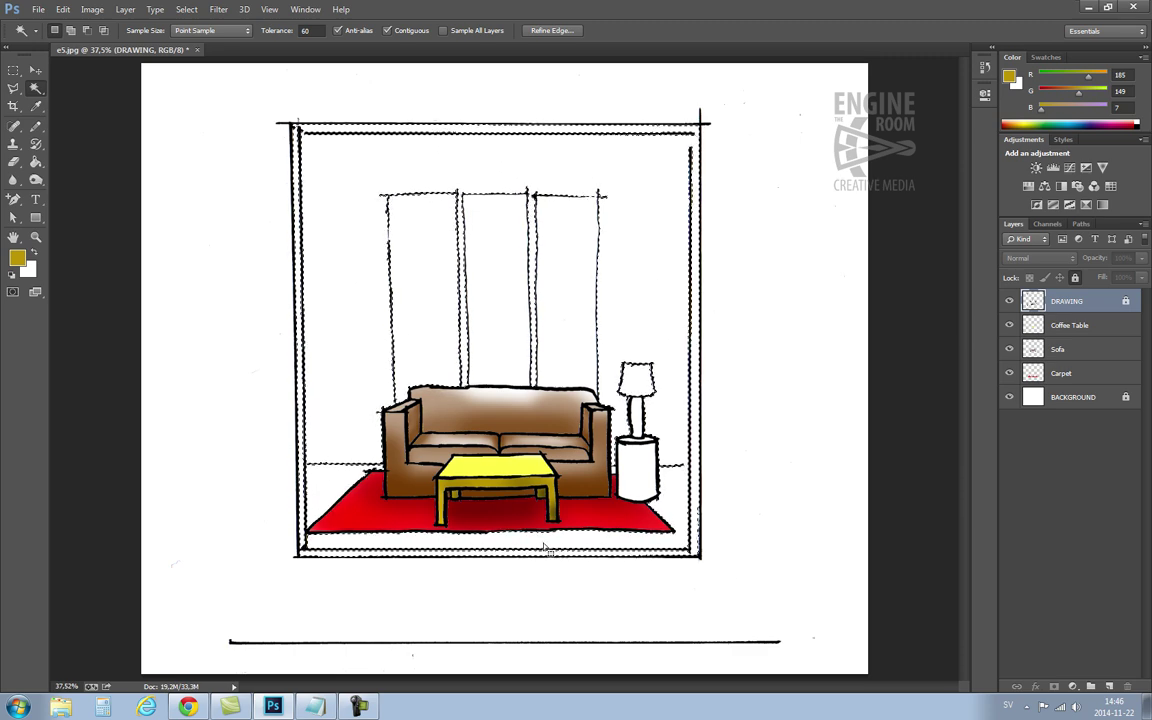
{"action": "key", "text": "ctrl+d"}
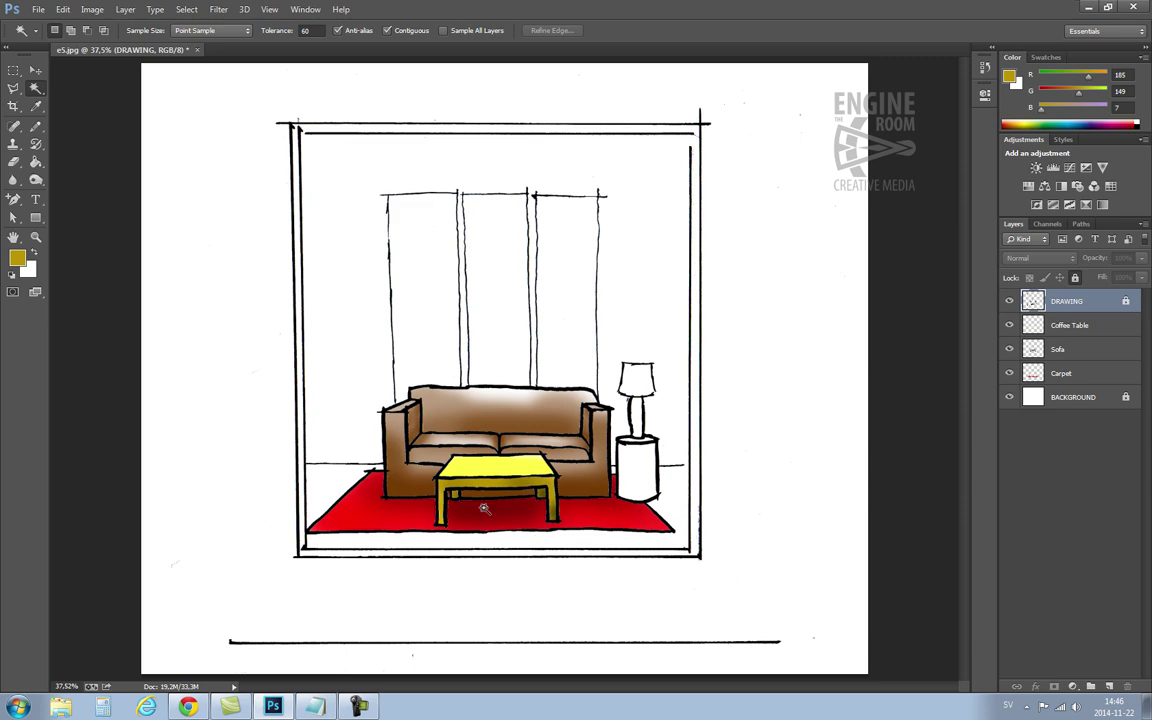
{"action": "left_click", "coordinate": [37, 236]}
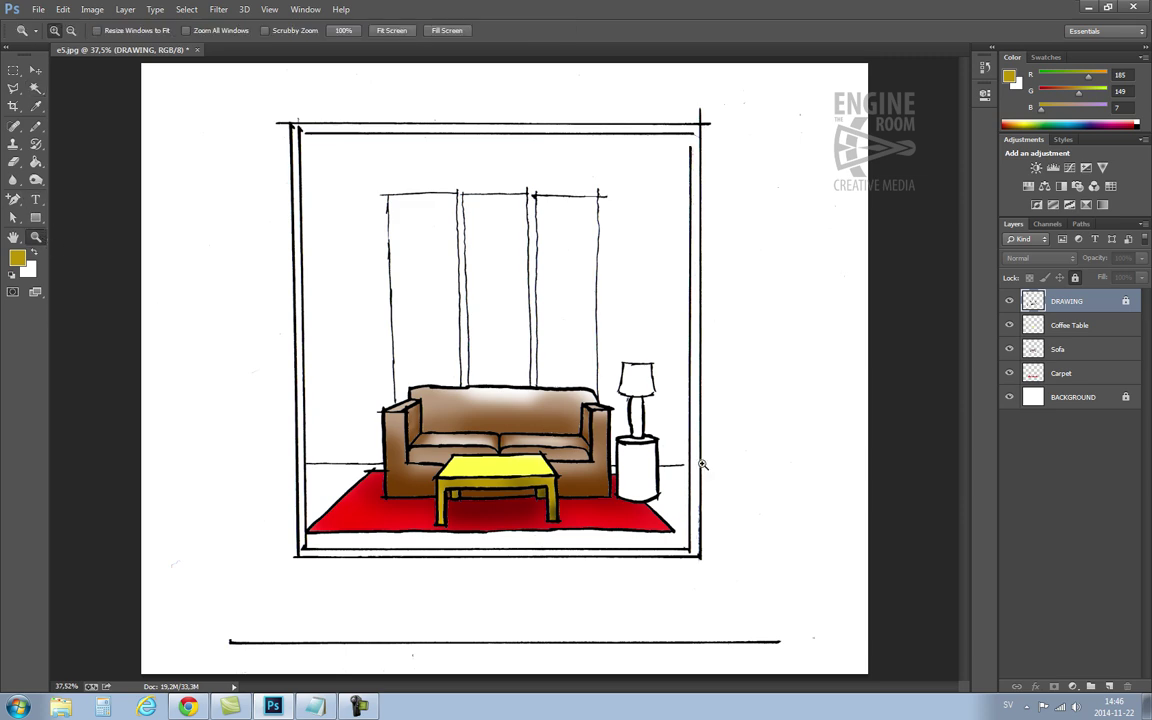
- Zoom in on the wall lines right of the lamp and reset colours to black and white
{"action": "left_click_drag", "start_coordinate": [657, 443], "coordinate": [758, 514]}
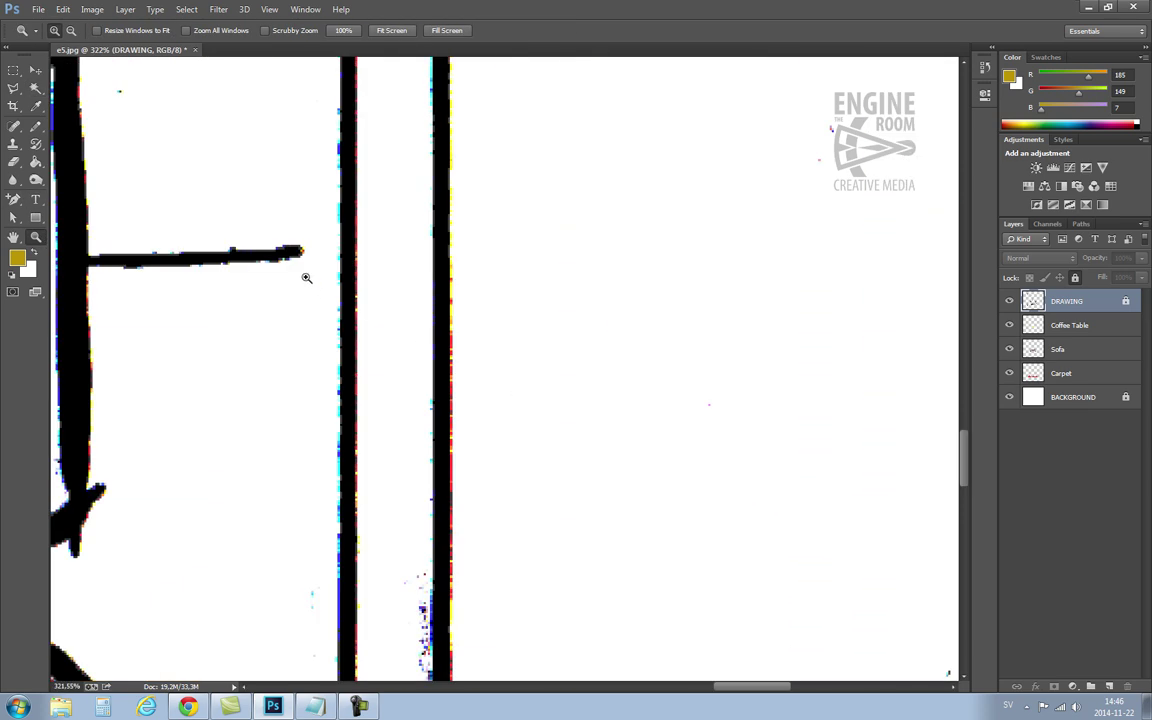
{"action": "left_click", "coordinate": [36, 89]}
{"action": "left_click", "coordinate": [232, 386]}
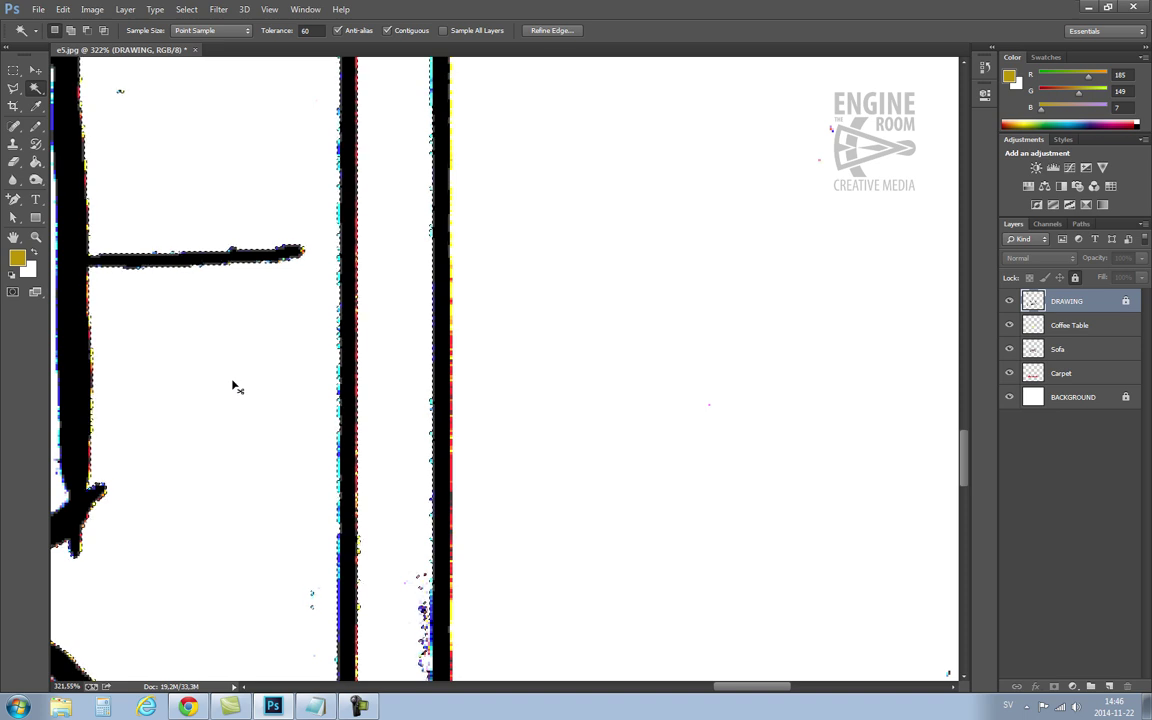
{"action": "key", "text": "ctrl+d"}
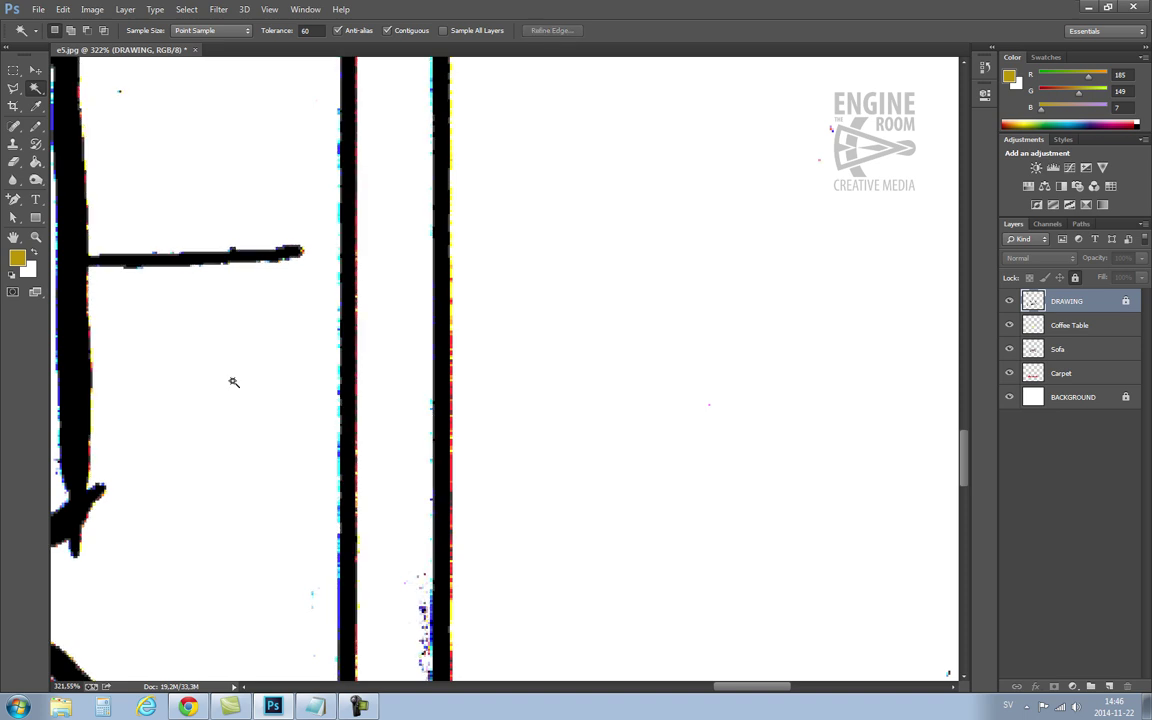
{"action": "left_click", "coordinate": [12, 278]}
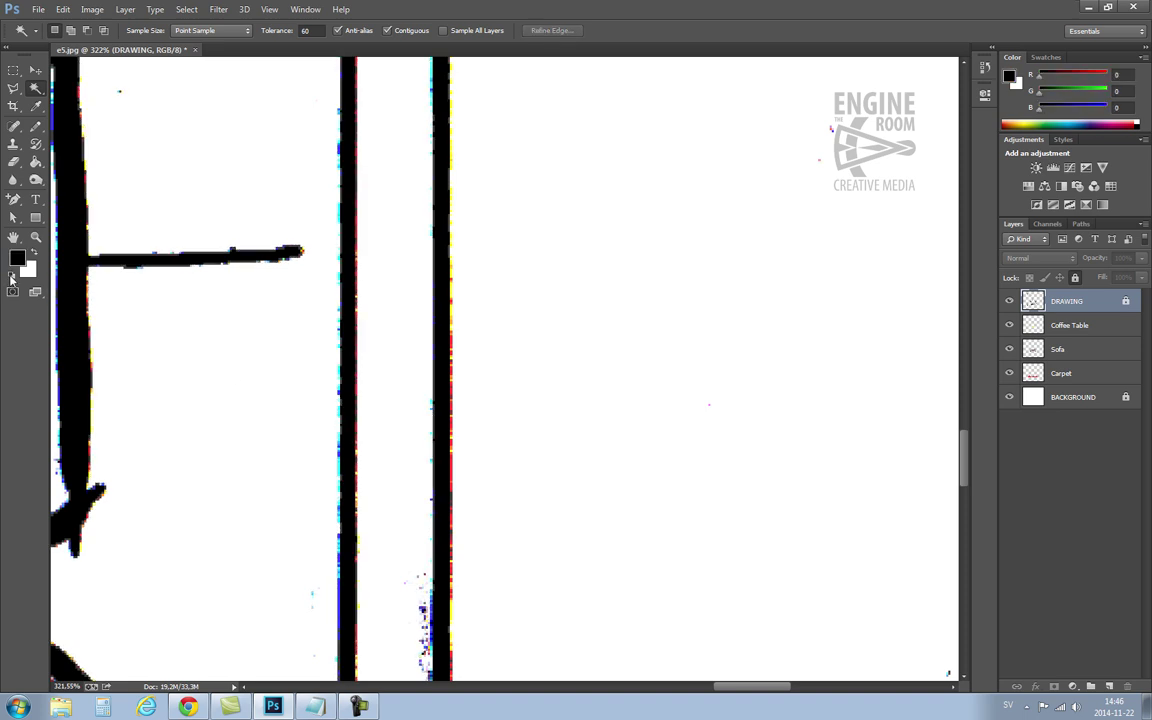
- Unlock DRAWING, extend the horizontal line to the window frame with a 3 px Pencil, then relock
{"action": "left_click", "coordinate": [1076, 278]}
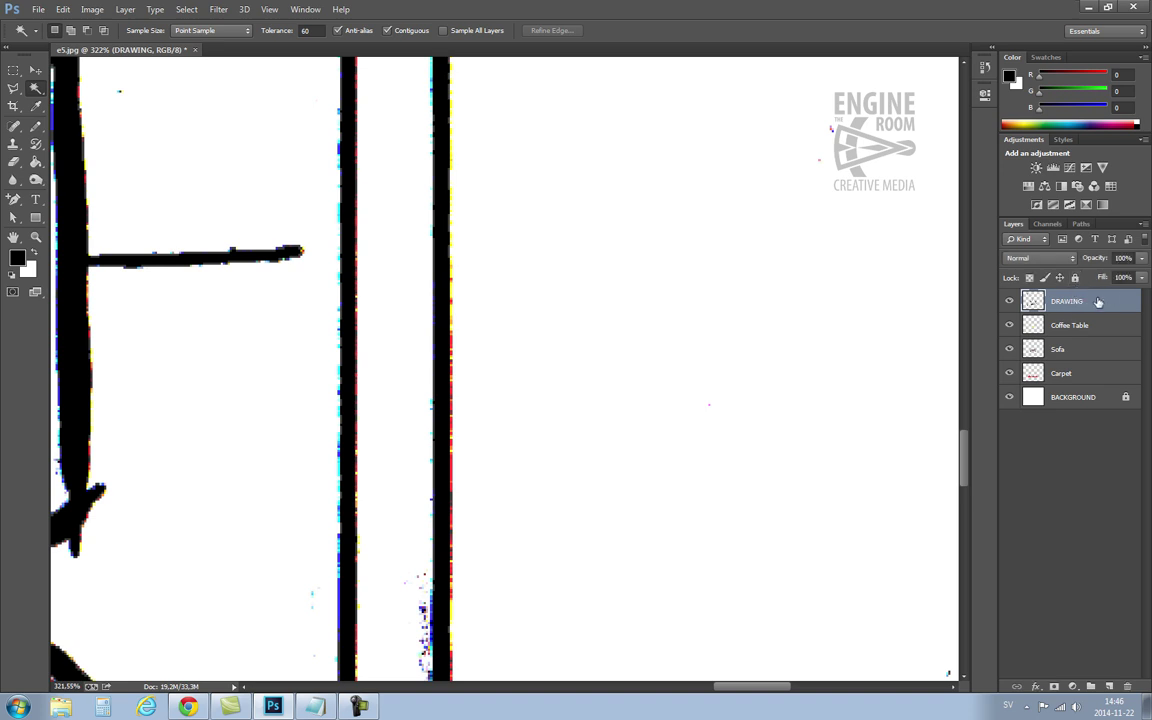
{"action": "left_click", "coordinate": [38, 128]}
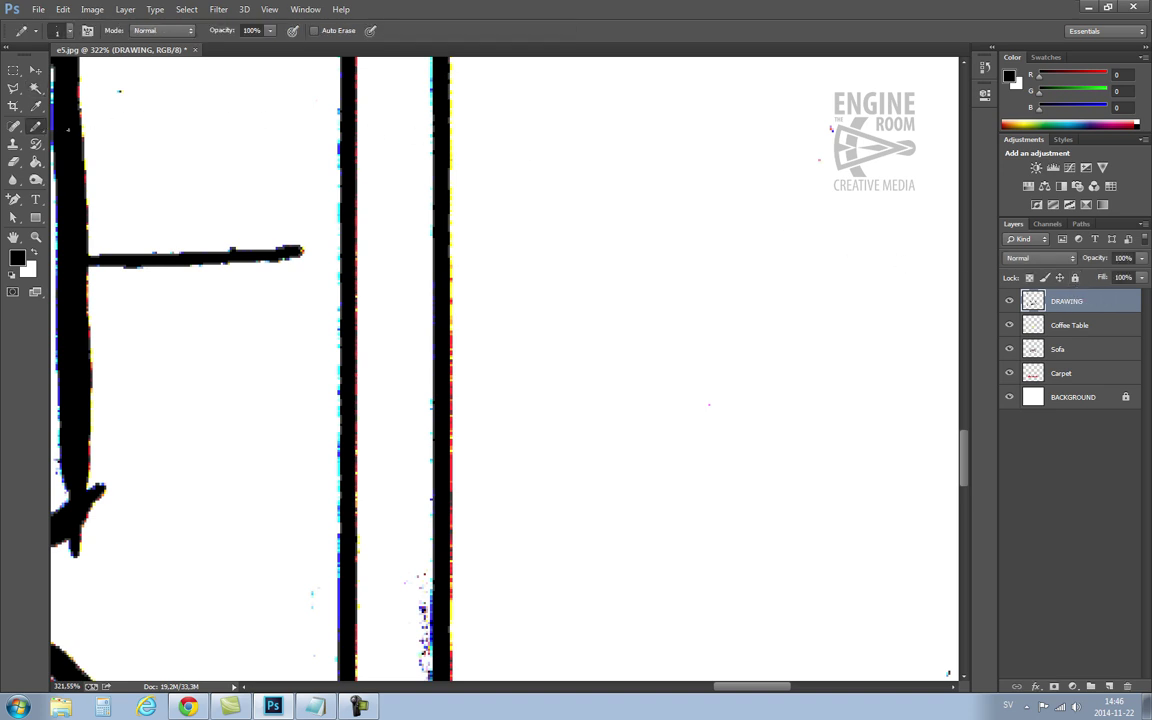
{"action": "left_click", "coordinate": [60, 31]}
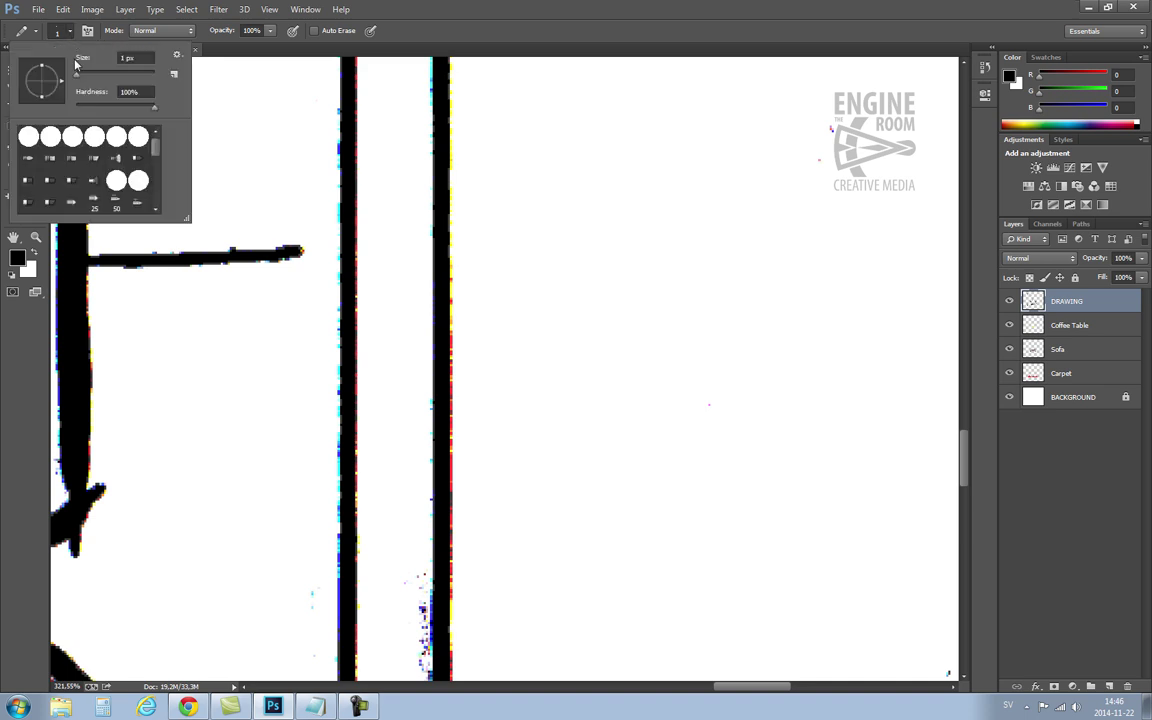
{"action": "type", "text": "3"}
{"action": "key", "text": "Return"}
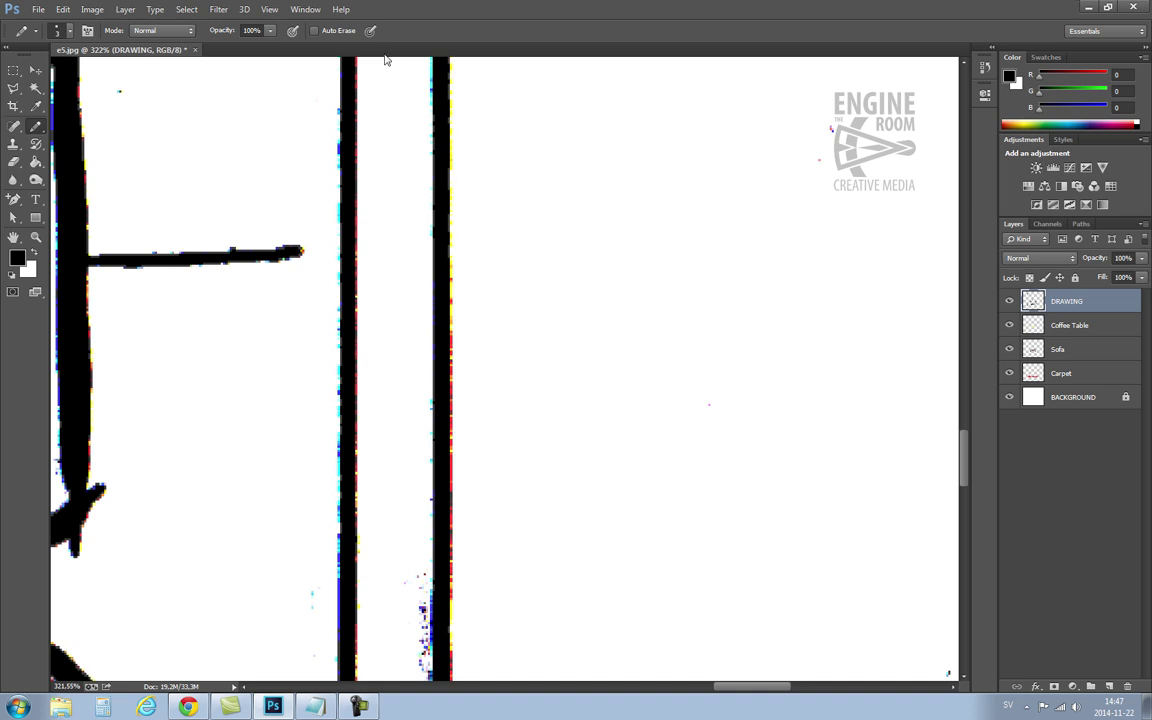
{"action": "mouse_move", "coordinate": [299, 251]}
{"action": "left_mouse_down"}
{"action": "mouse_move", "coordinate": [343, 246]}
{"action": "mouse_move", "coordinate": [296, 251]}
{"action": "mouse_move", "coordinate": [352, 242]}
{"action": "mouse_move", "coordinate": [289, 252]}
{"action": "mouse_move", "coordinate": [346, 245]}
{"action": "mouse_move", "coordinate": [288, 252]}
{"action": "left_mouse_up"}
{"action": "left_click", "coordinate": [1075, 278]}
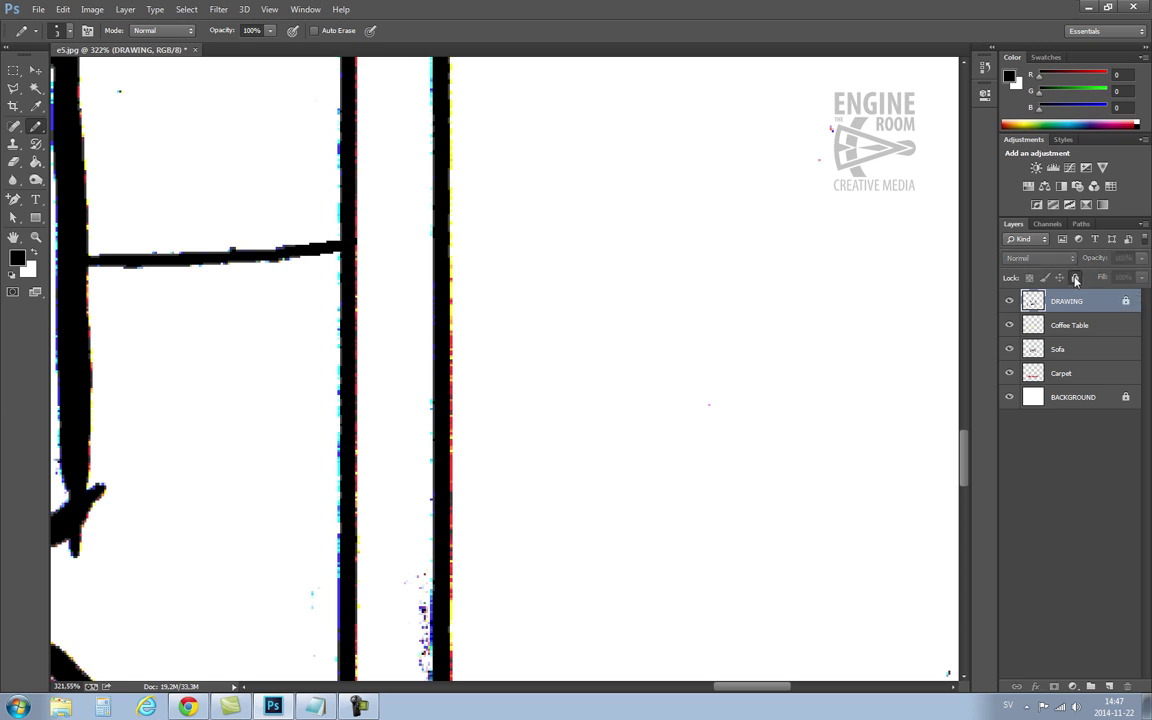
- Fit the drawing on screen and Magic Wand-select the white floor left of the carpet
{"action": "left_click", "coordinate": [36, 90]}
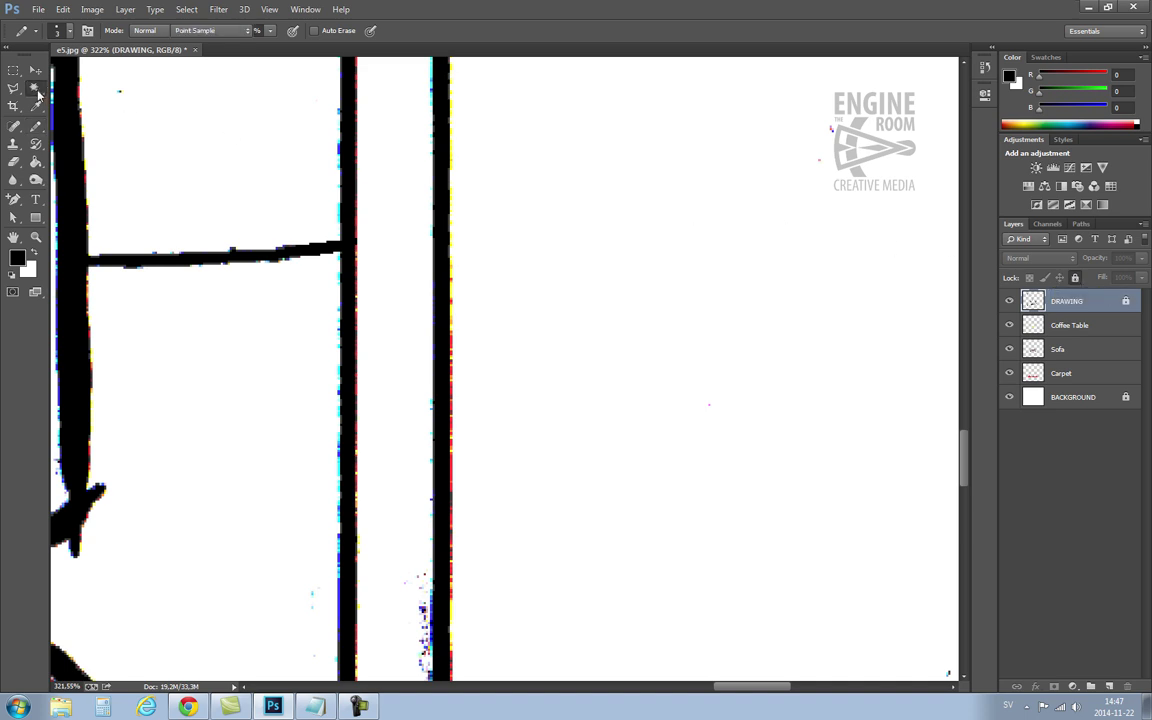
{"action": "key", "text": "ctrl+0"}
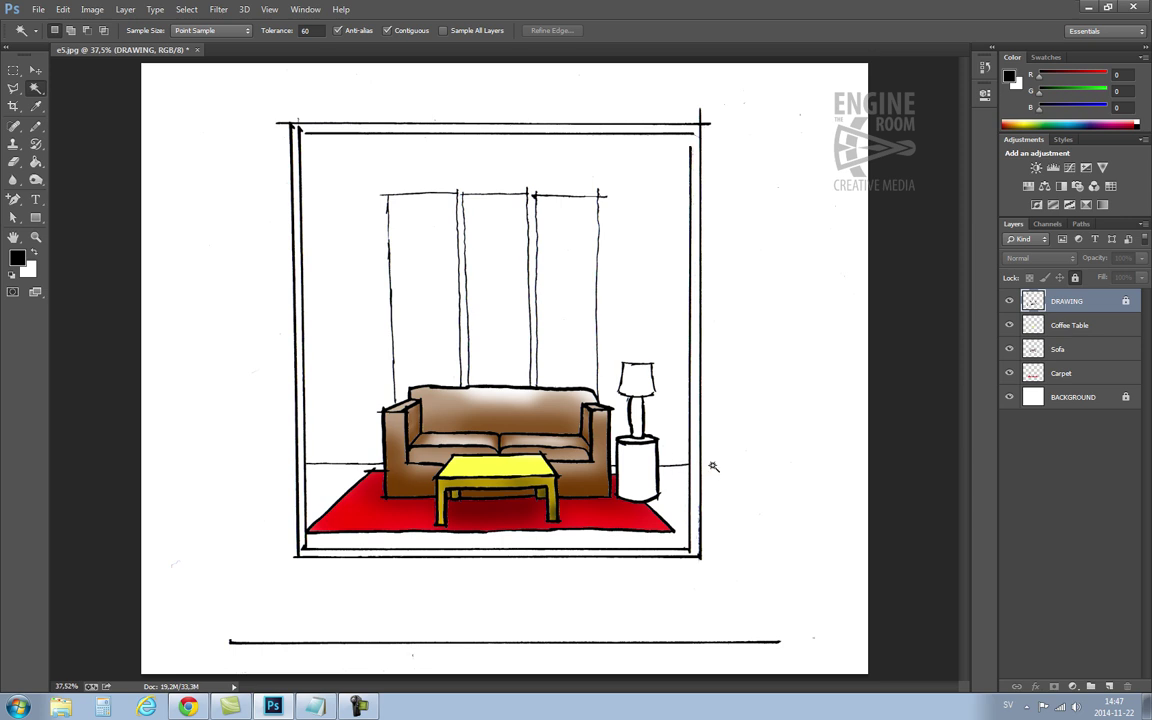
{"action": "left_click", "coordinate": [325, 487]}
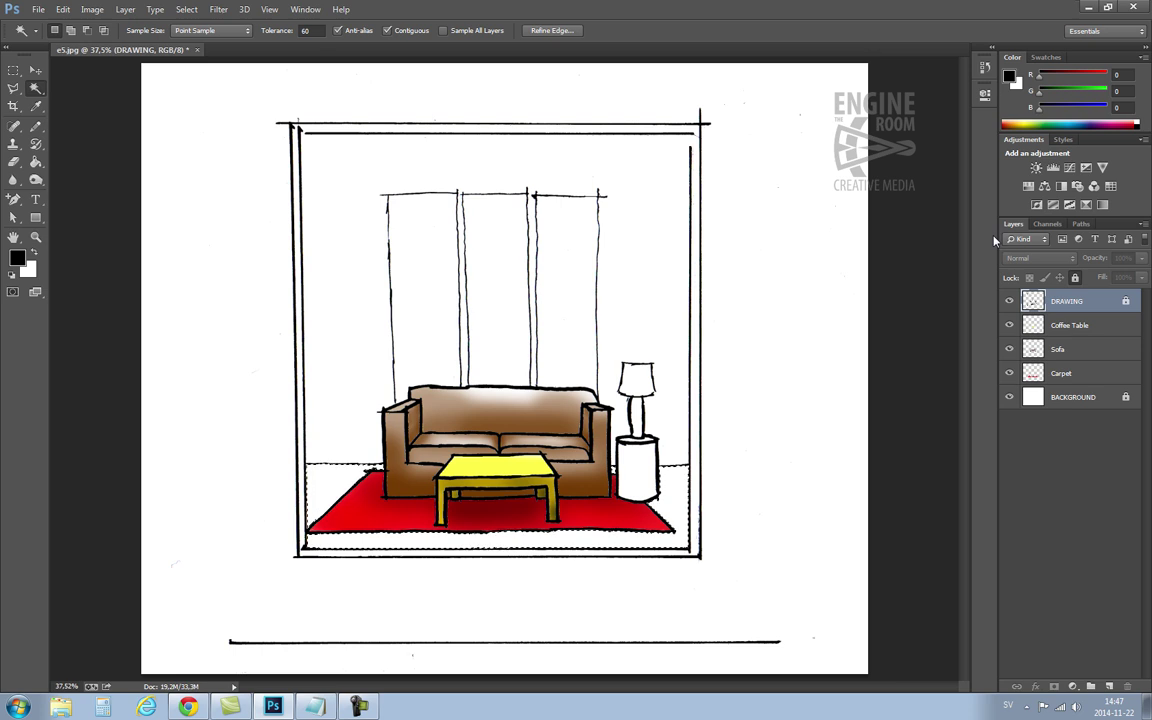
- Create a new layer named Floor and move it beneath DRAWING
{"action": "left_click", "coordinate": [1143, 225]}
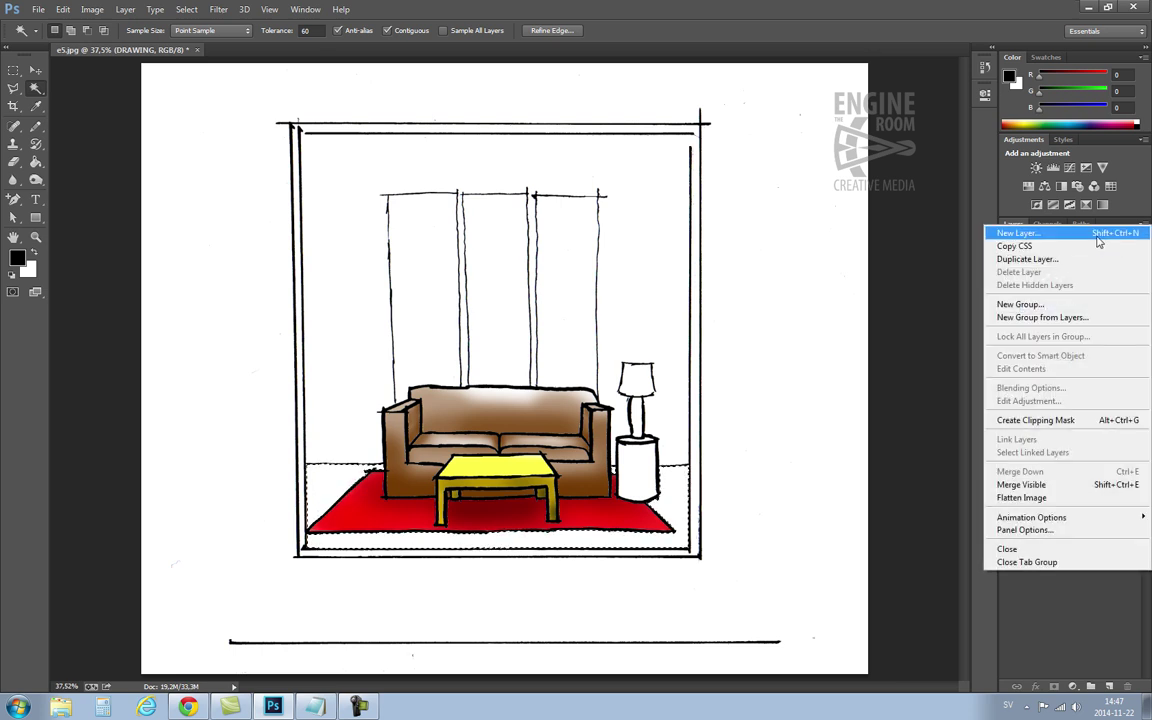
{"action": "left_click", "coordinate": [990, 208]}
{"action": "type", "text": "Floor"}
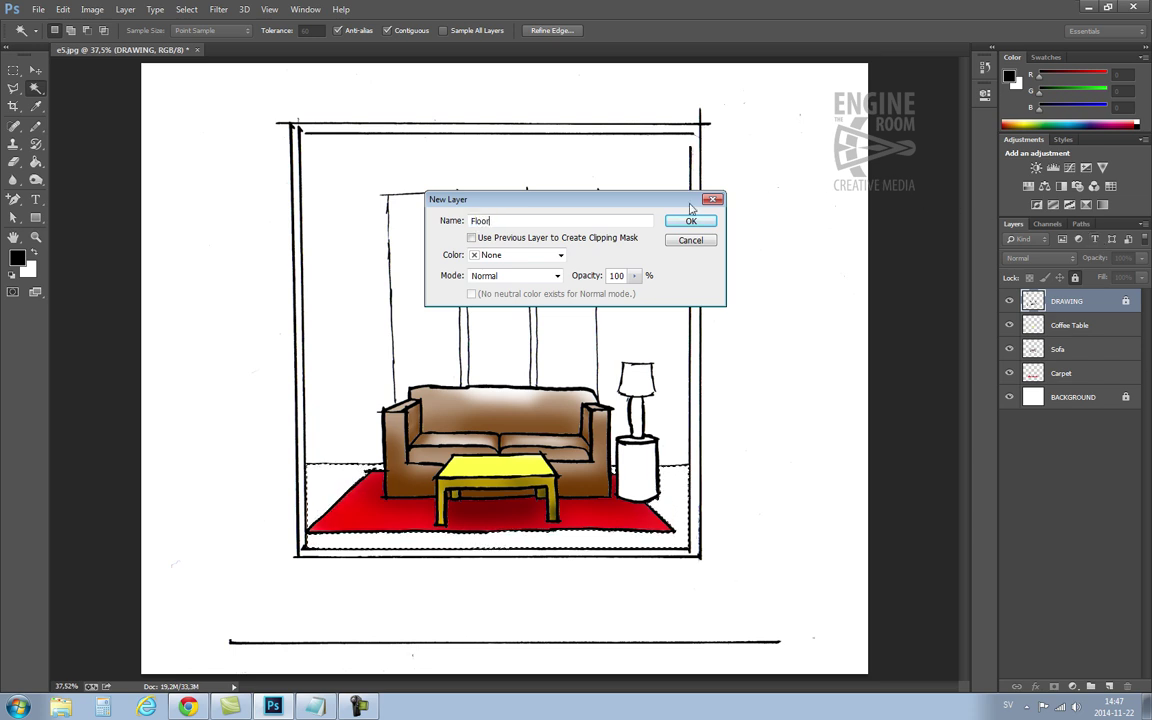
{"action": "key", "text": "Return"}
{"action": "left_click_drag", "start_coordinate": [1058, 301], "coordinate": [1070, 341]}
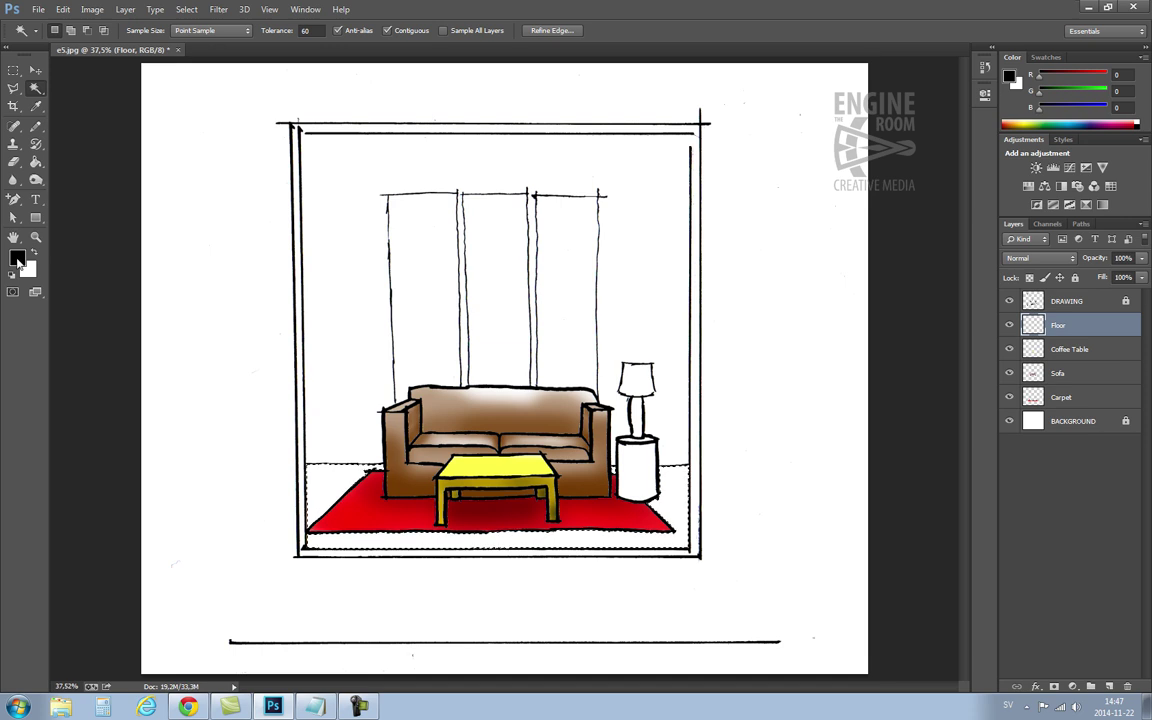
- Set the foreground colour to a blue-grey, 4b6588
{"action": "left_click", "coordinate": [17, 259]}
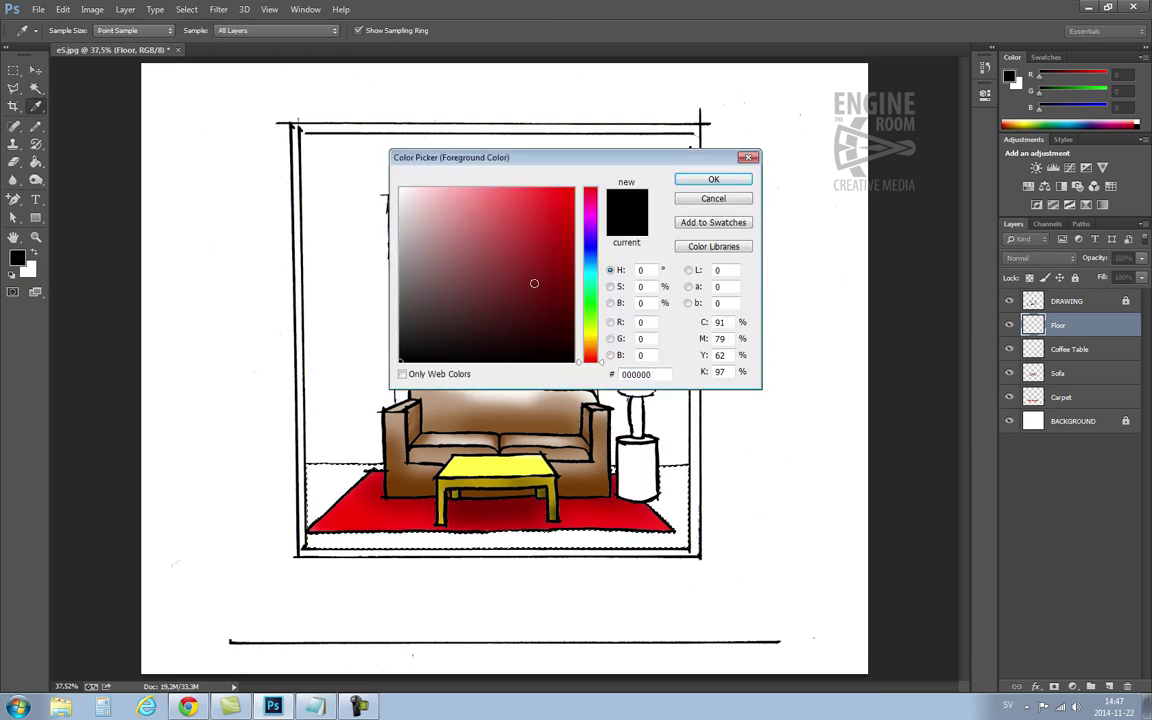
{"action": "left_click", "coordinate": [341, 248]}
{"action": "left_click", "coordinate": [591, 259]}
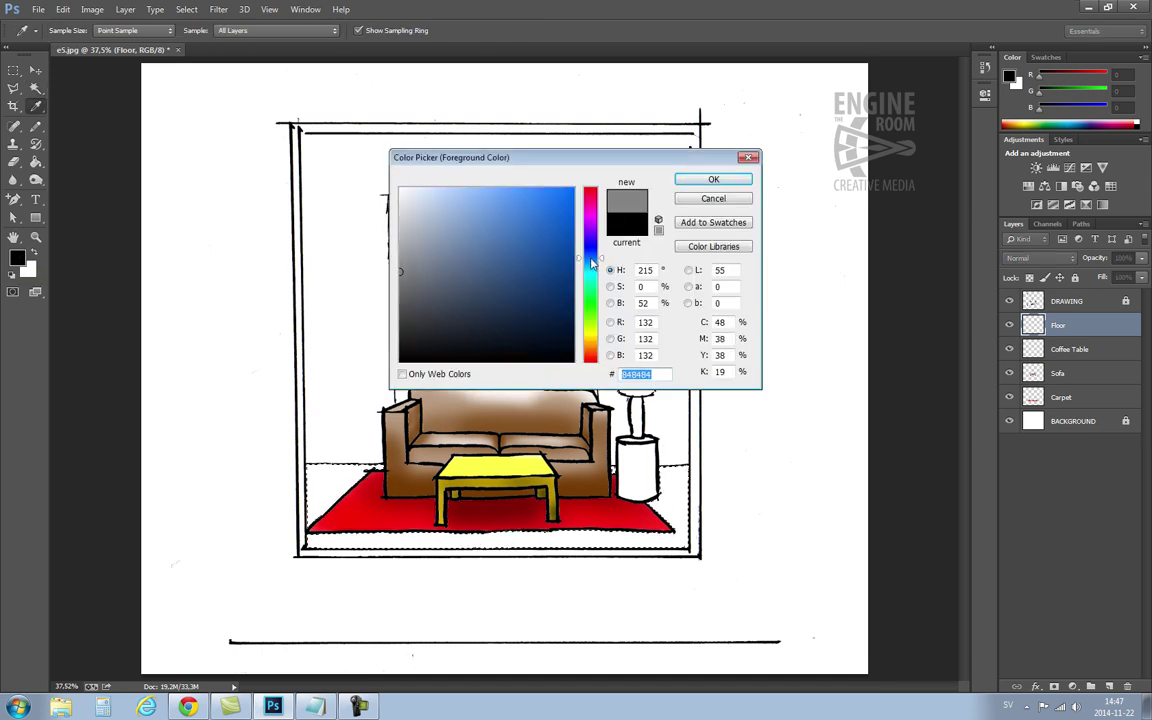
{"action": "left_click", "coordinate": [428, 267]}
{"action": "left_click_drag", "start_coordinate": [441, 267], "coordinate": [478, 269]}
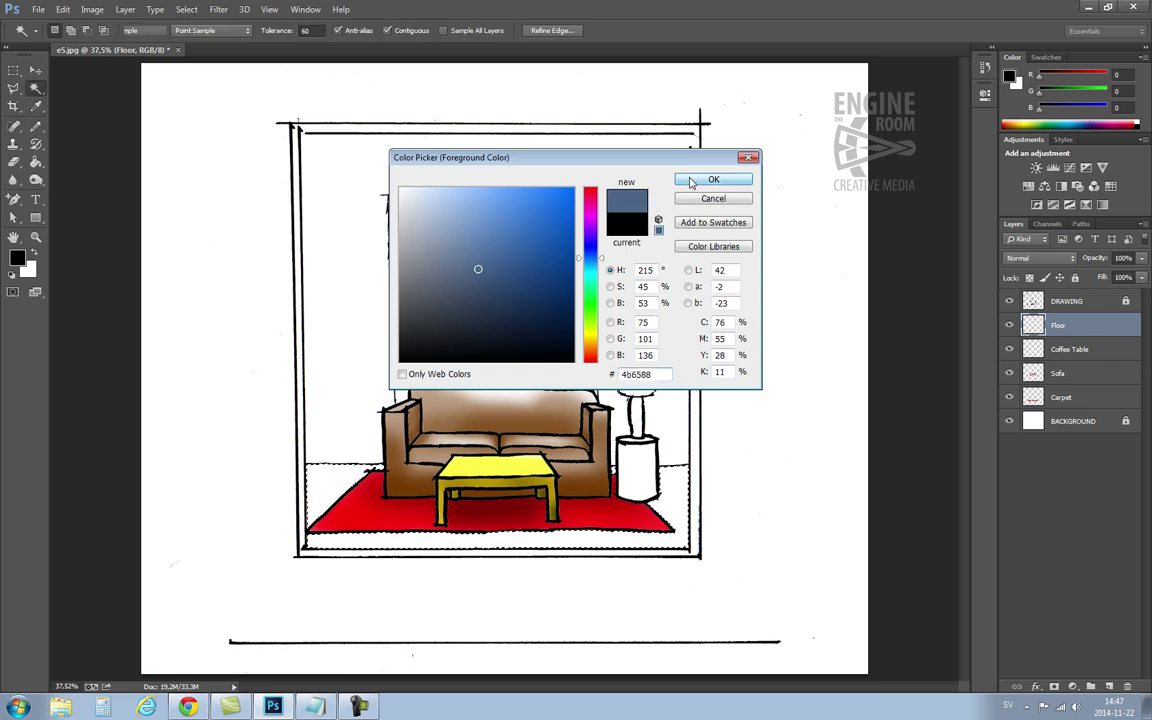
{"action": "key", "text": "Return"}
- With a large soft brush at 50% opacity, paint the floor selection blue-grey
{"action": "left_click_drag", "start_coordinate": [36, 125], "coordinate": [83, 123]}
{"action": "left_click", "coordinate": [286, 30]}
{"action": "left_click_drag", "start_coordinate": [258, 45], "coordinate": [247, 45]}
{"action": "left_click", "coordinate": [69, 33]}
{"action": "left_click_drag", "start_coordinate": [125, 72], "coordinate": [143, 78]}
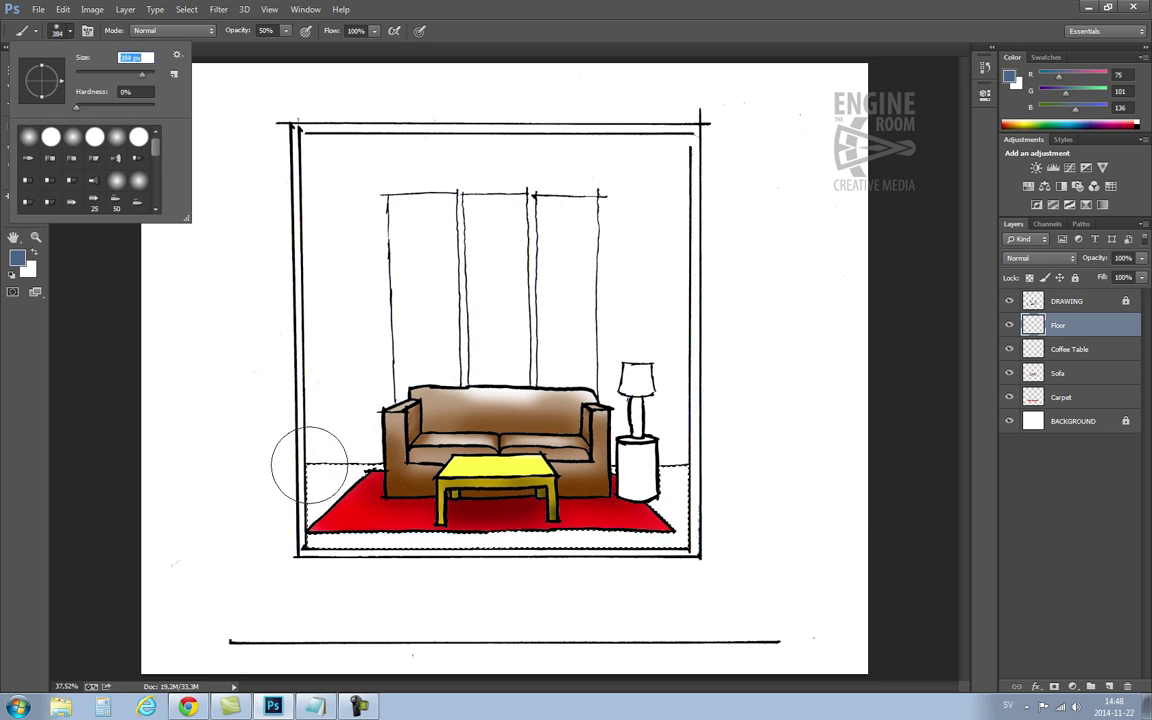
{"action": "left_click_drag", "start_coordinate": [296, 466], "coordinate": [818, 458]}
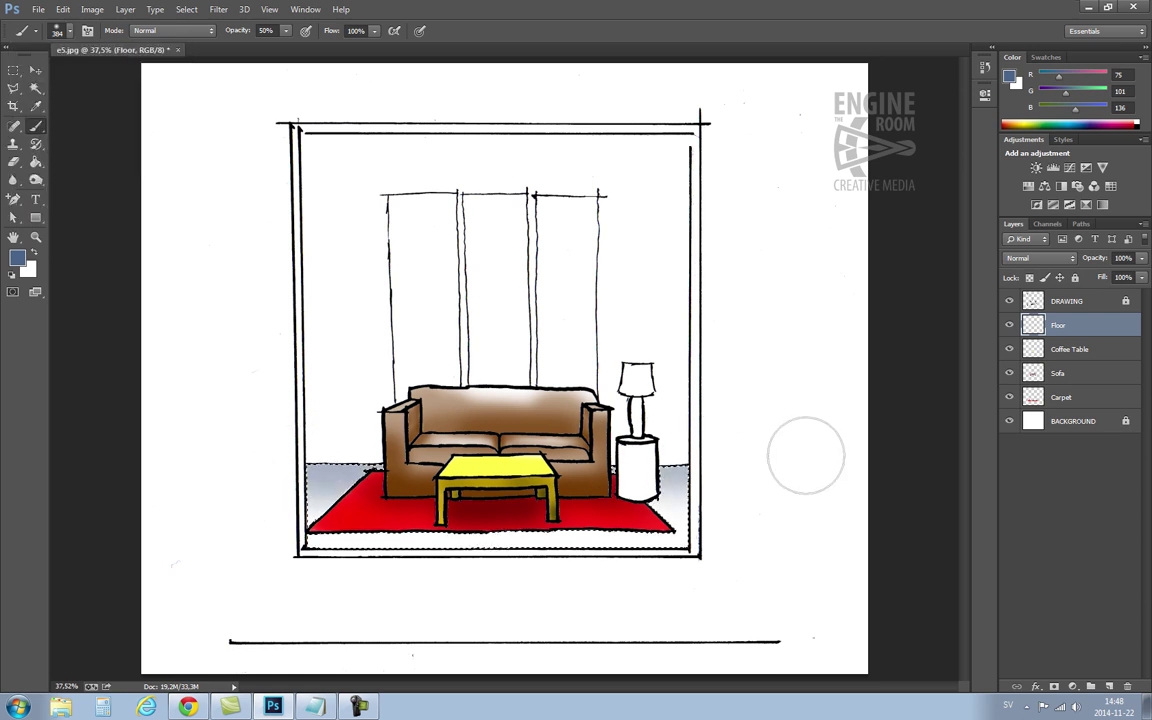
{"action": "left_click_drag", "start_coordinate": [779, 515], "coordinate": [219, 506]}
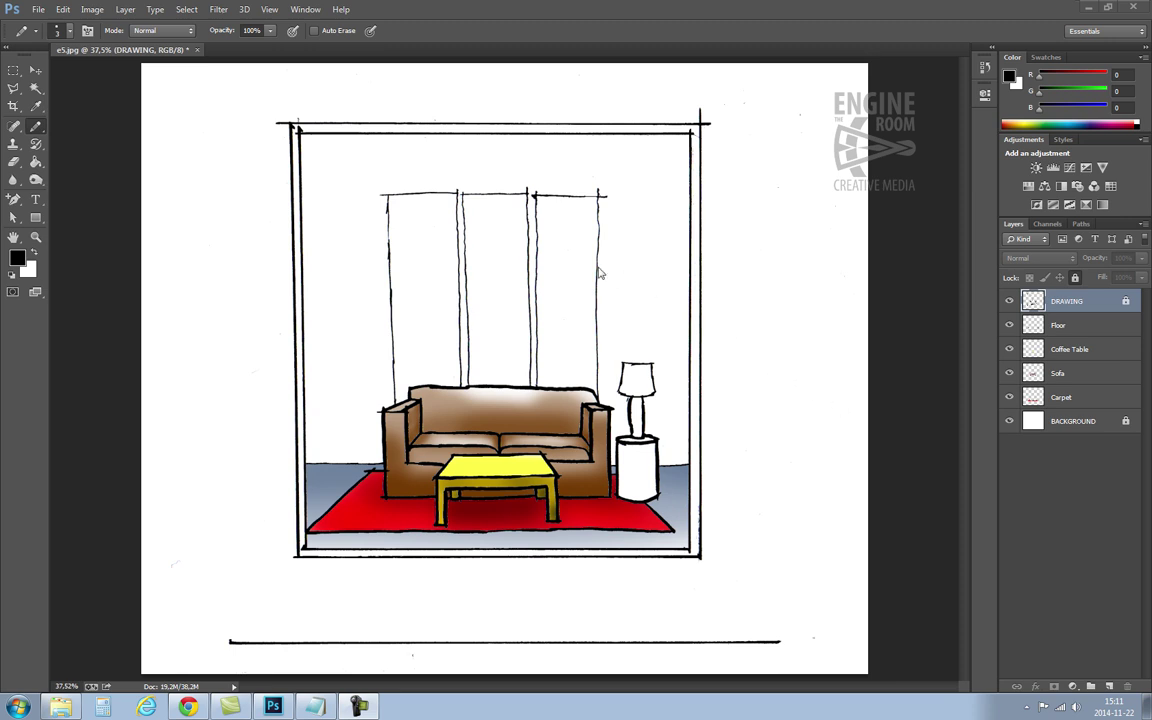
- Magic Wand-select the white wall and set the foreground to blue (R 4, G 85, B 206)
{"action": "left_click", "coordinate": [36, 89]}
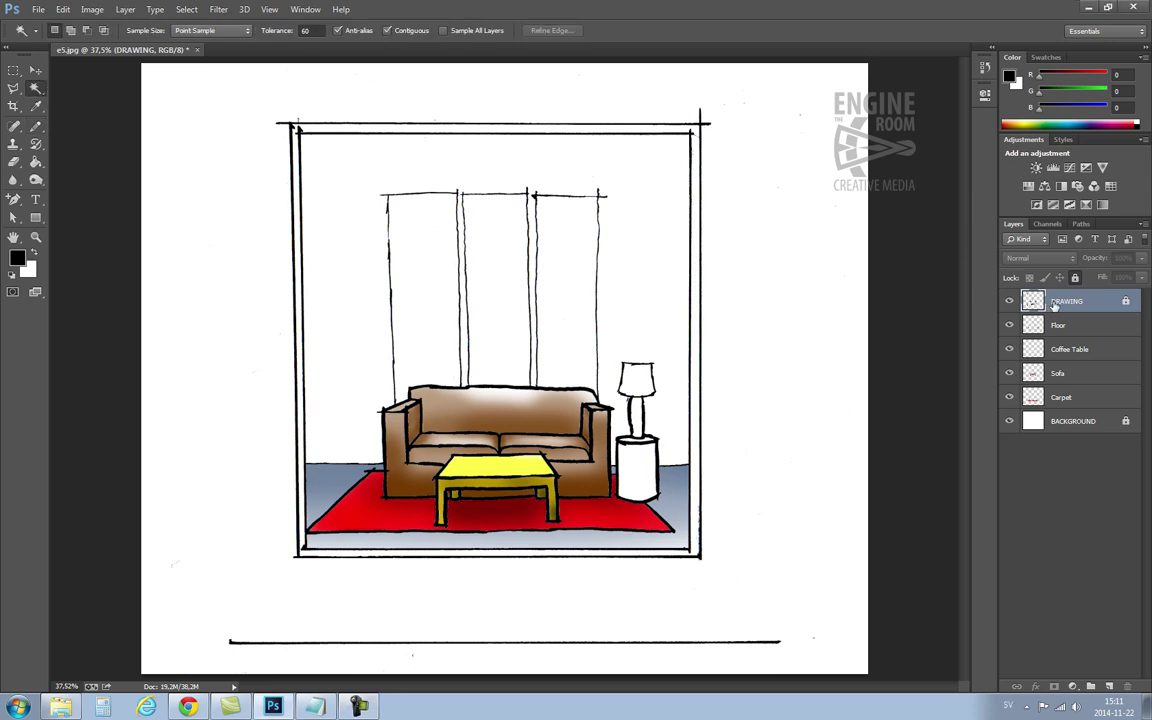
{"action": "left_click", "coordinate": [361, 216]}
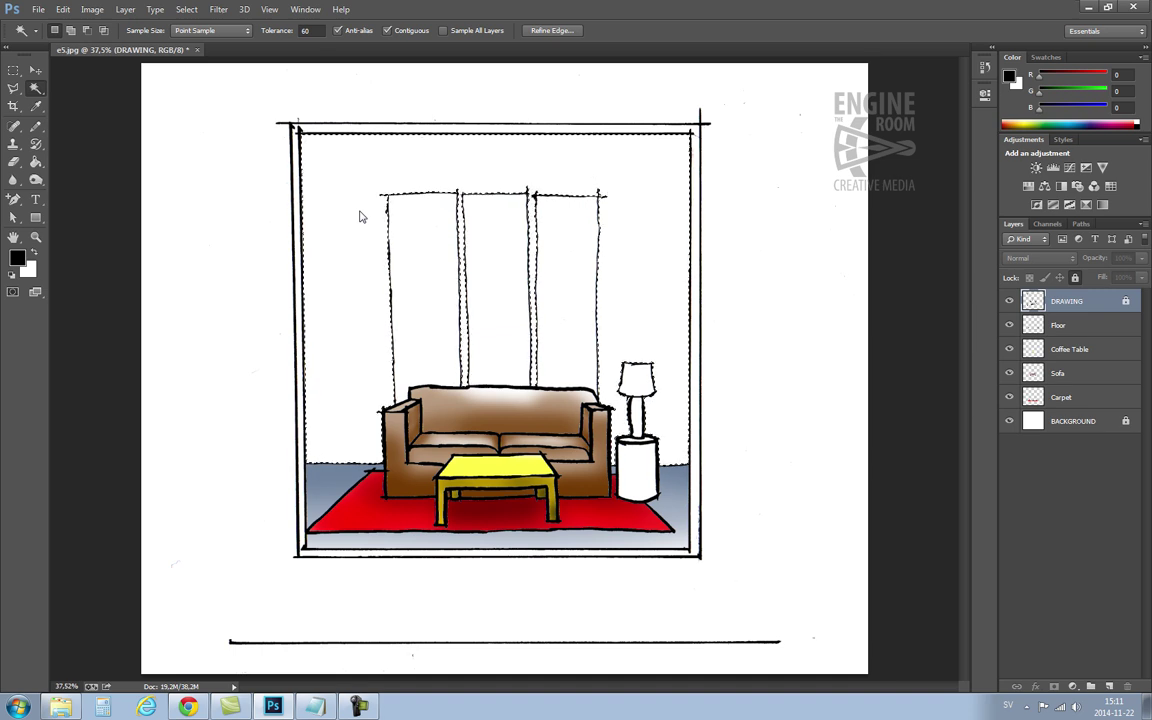
{"action": "left_click", "coordinate": [17, 258]}
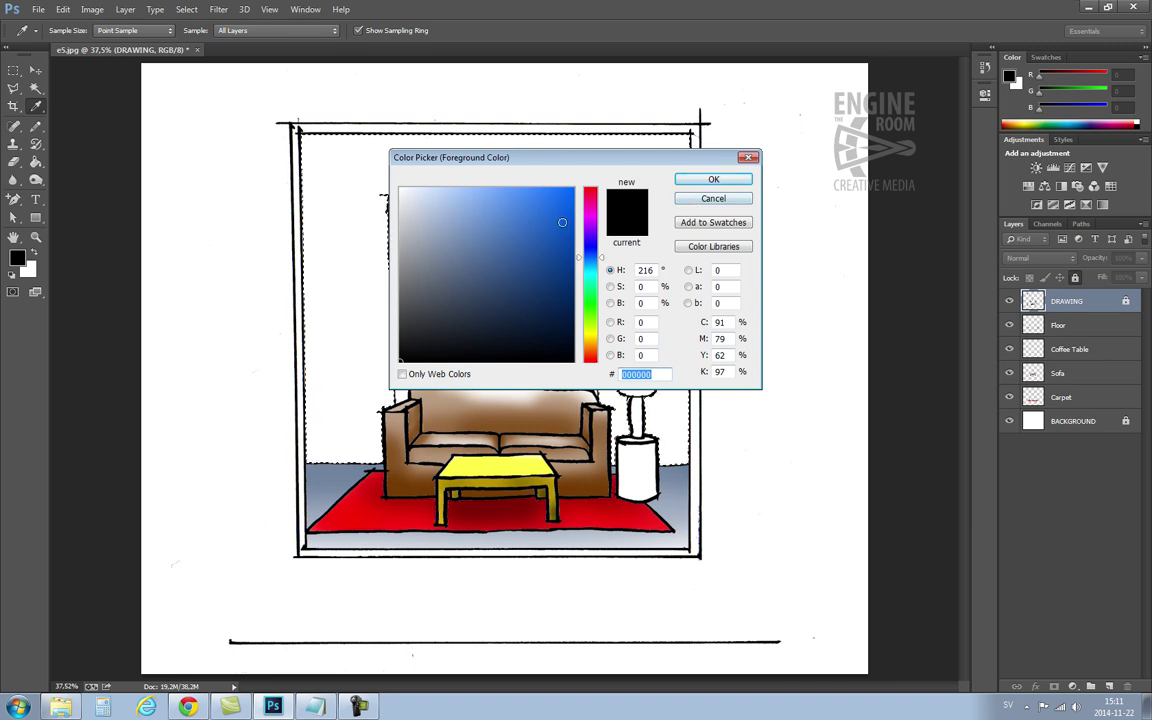
{"action": "type", "text": "1f64cc"}
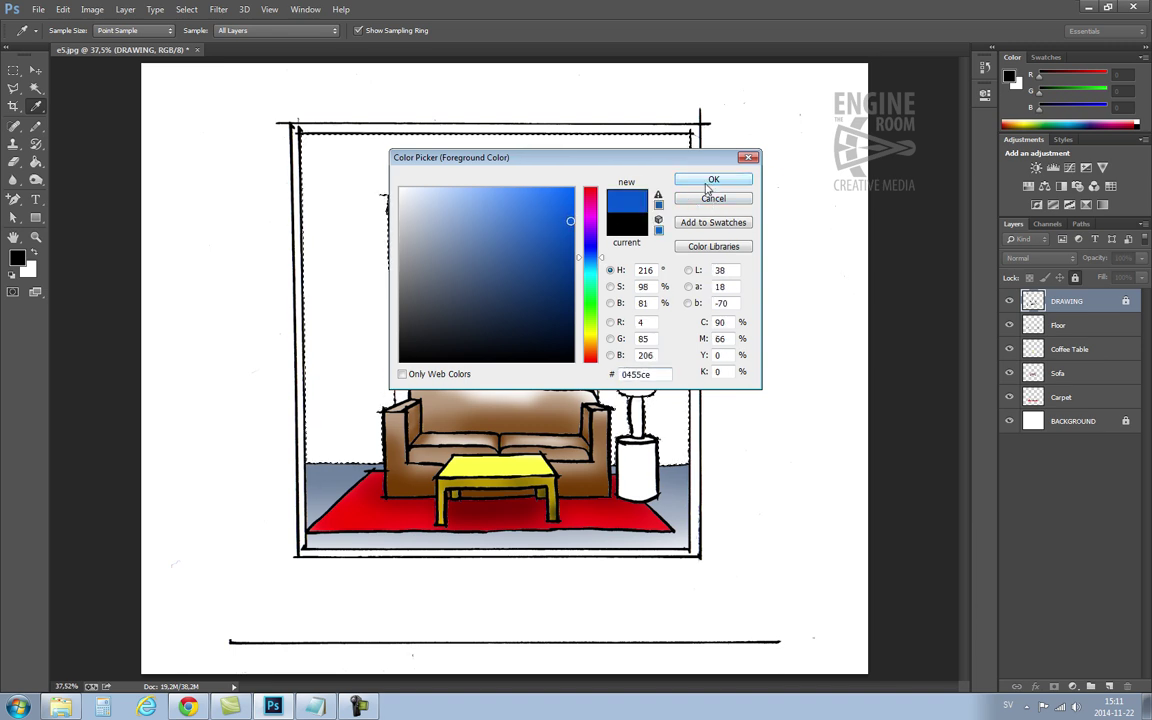
{"action": "left_click", "coordinate": [706, 183]}
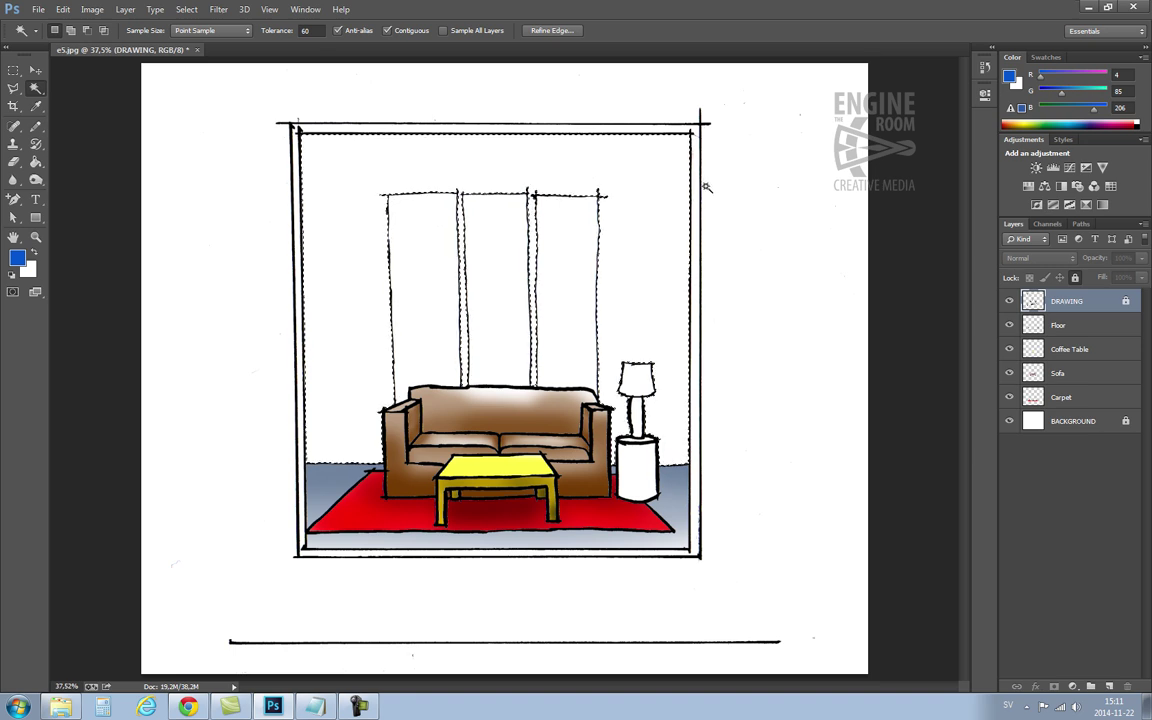
- Switch to the Gradient tool using the Foreground to Transparent preset
{"action": "left_click", "coordinate": [36, 164]}
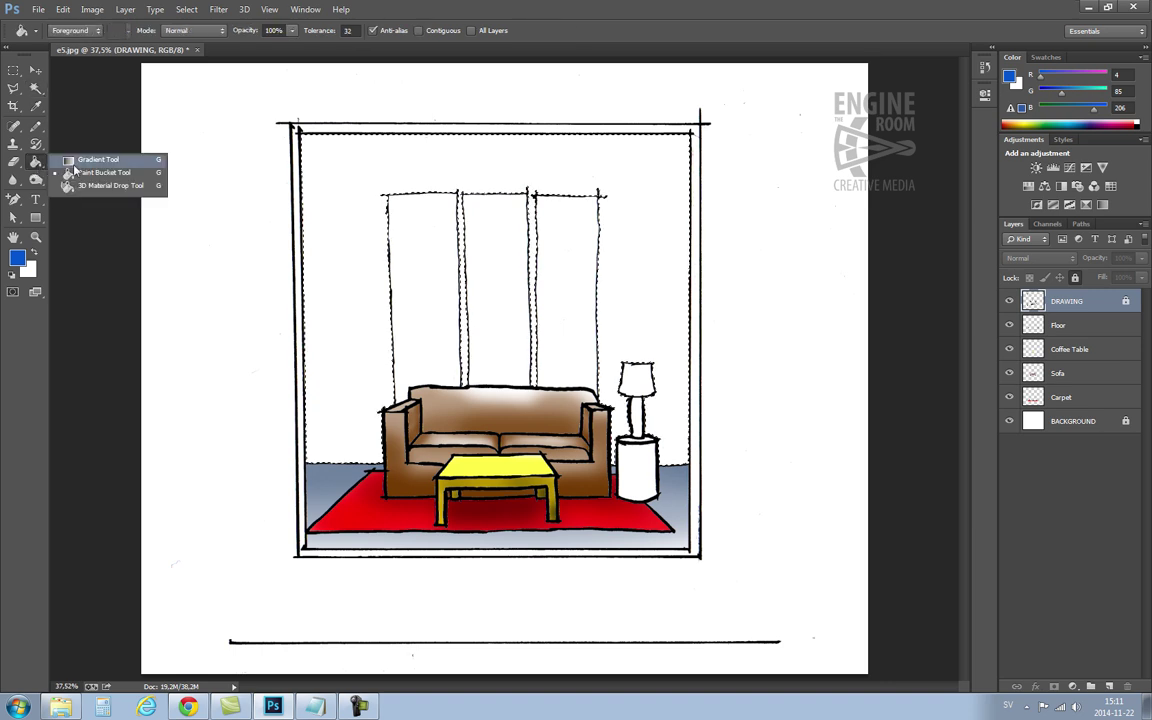
{"action": "left_click", "coordinate": [68, 159]}
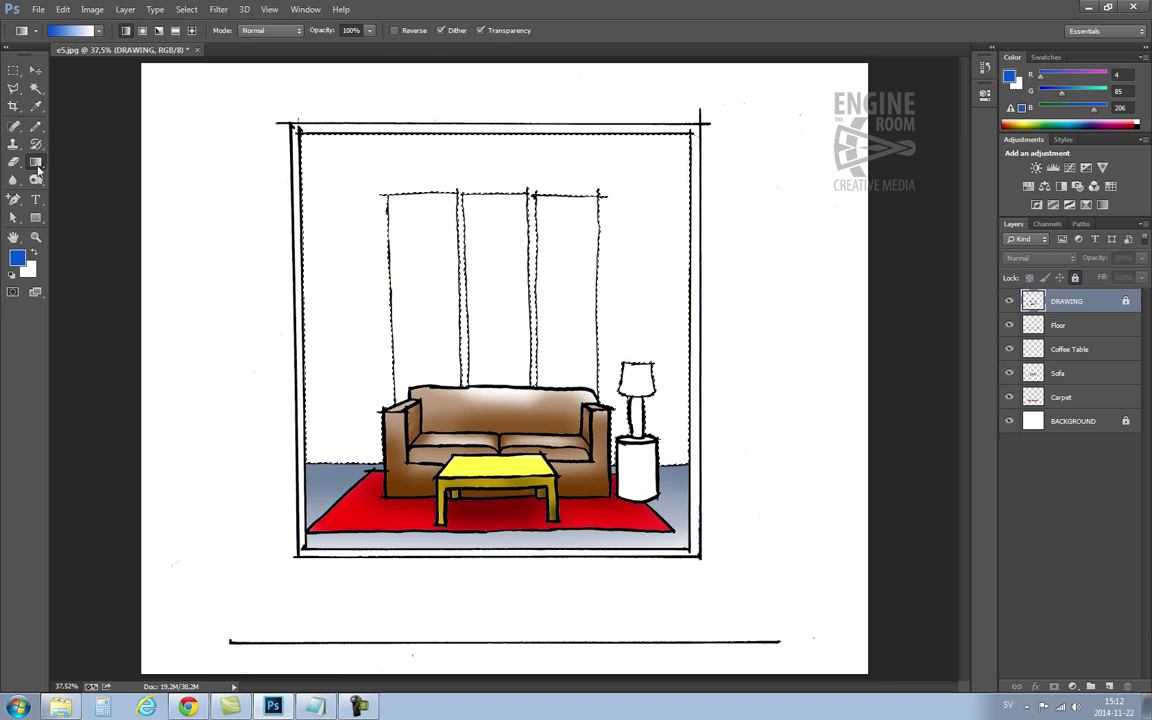
{"action": "left_click", "coordinate": [99, 31]}
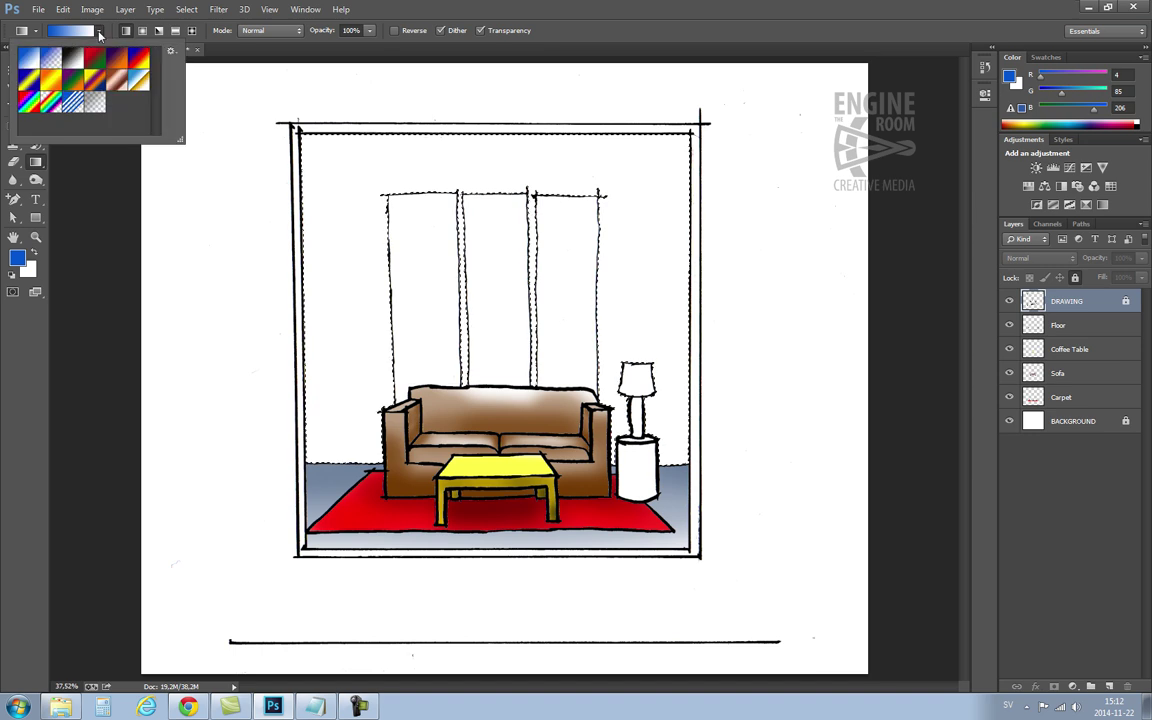
{"action": "left_click", "coordinate": [50, 61]}
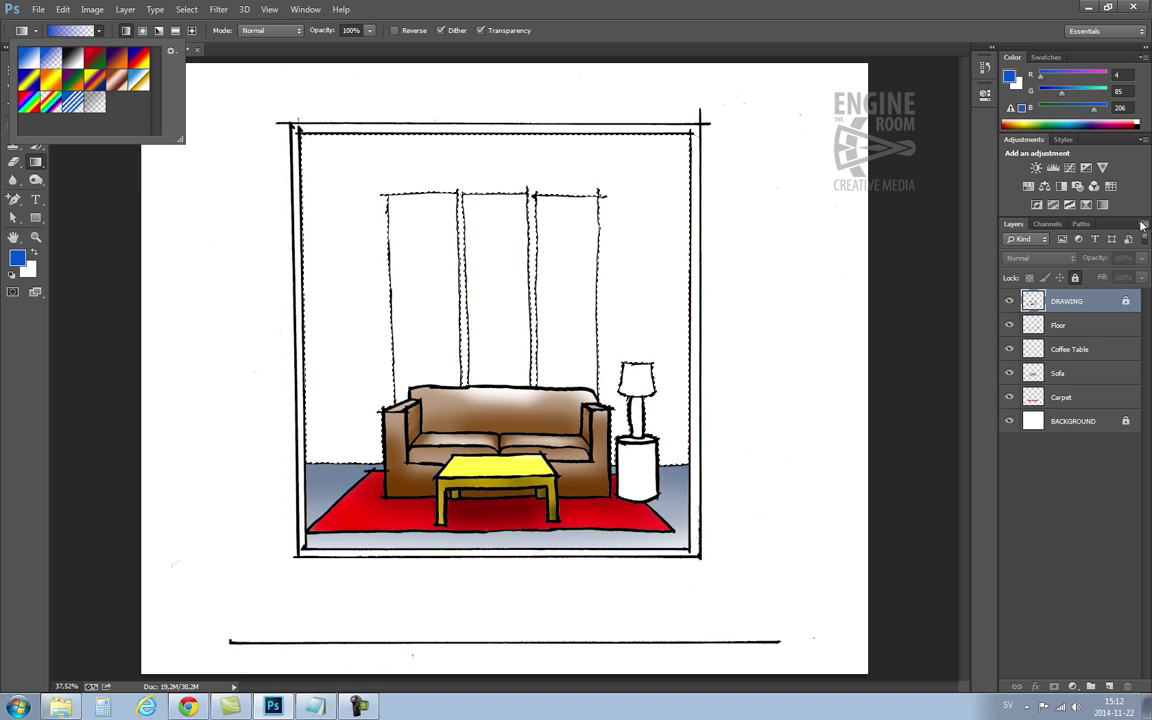
{"action": "left_click", "coordinate": [1142, 225]}
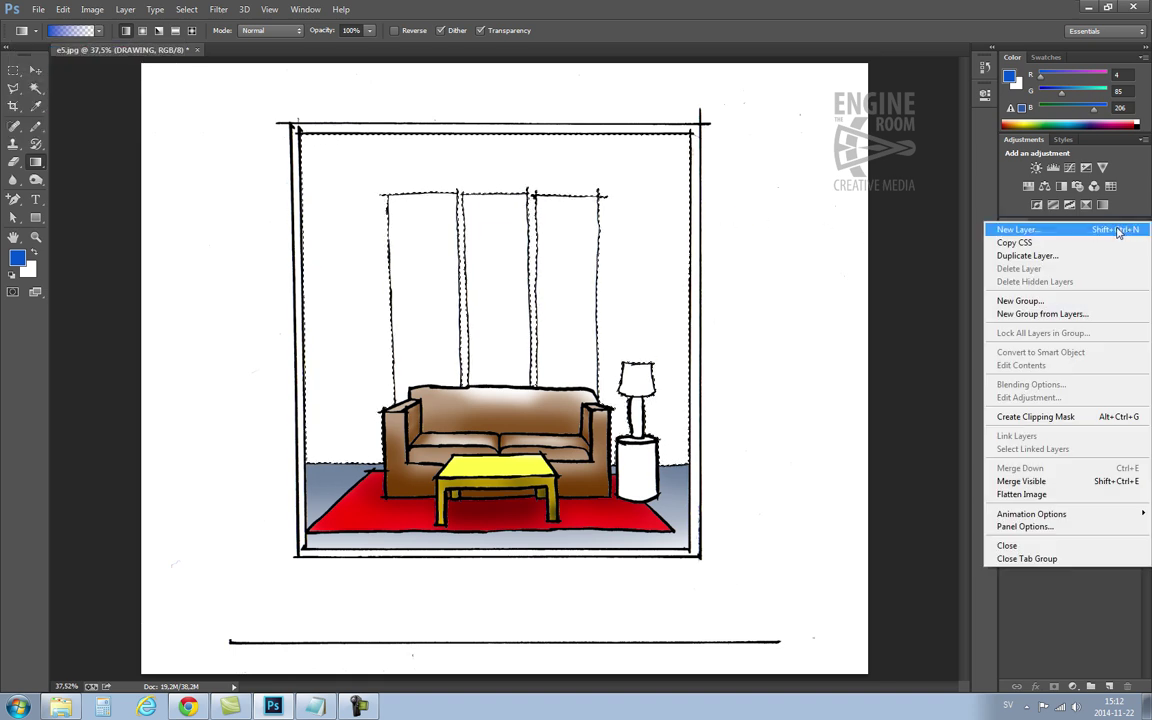
- Create a new layer named 'Rear Wall' and move it below DRAWING
{"action": "left_click", "coordinate": [1118, 230]}
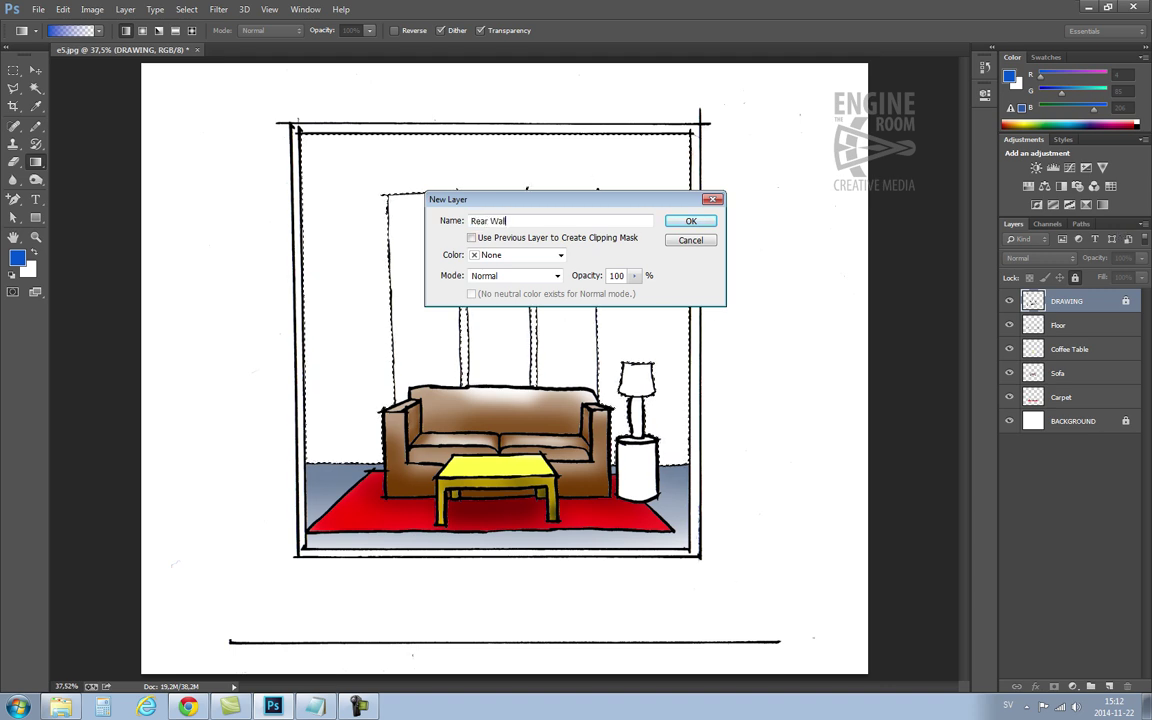
{"action": "left_click", "coordinate": [688, 221]}
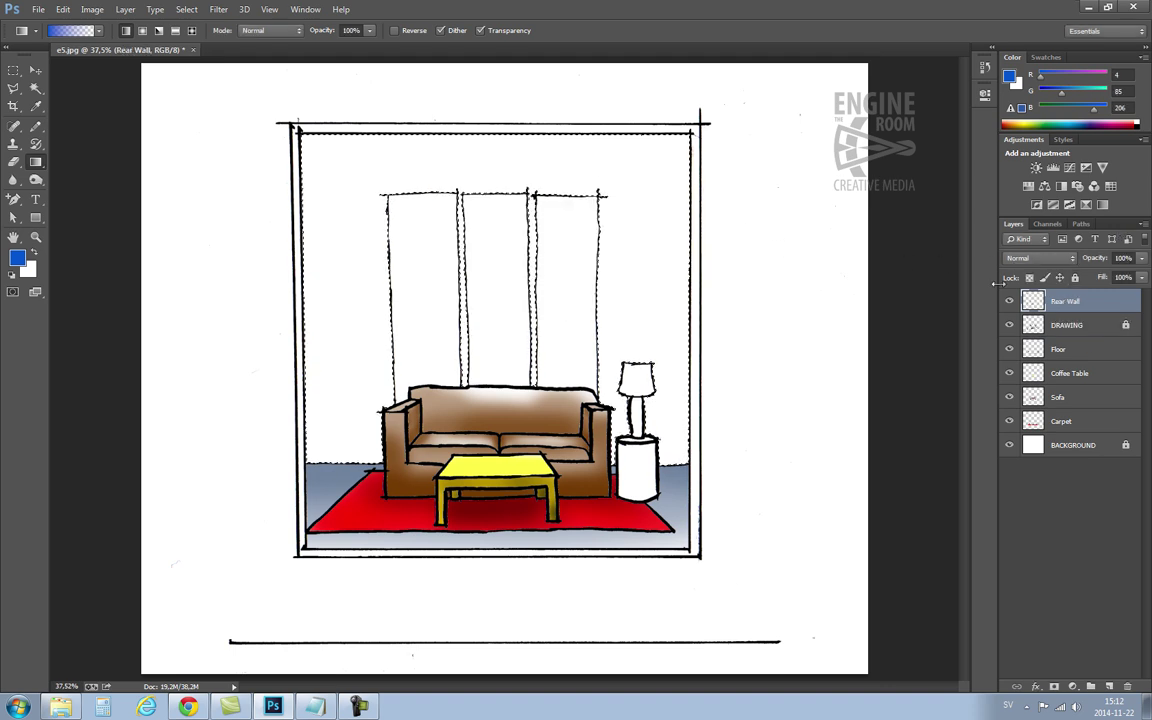
{"action": "left_click_drag", "start_coordinate": [1066, 301], "coordinate": [1082, 331]}
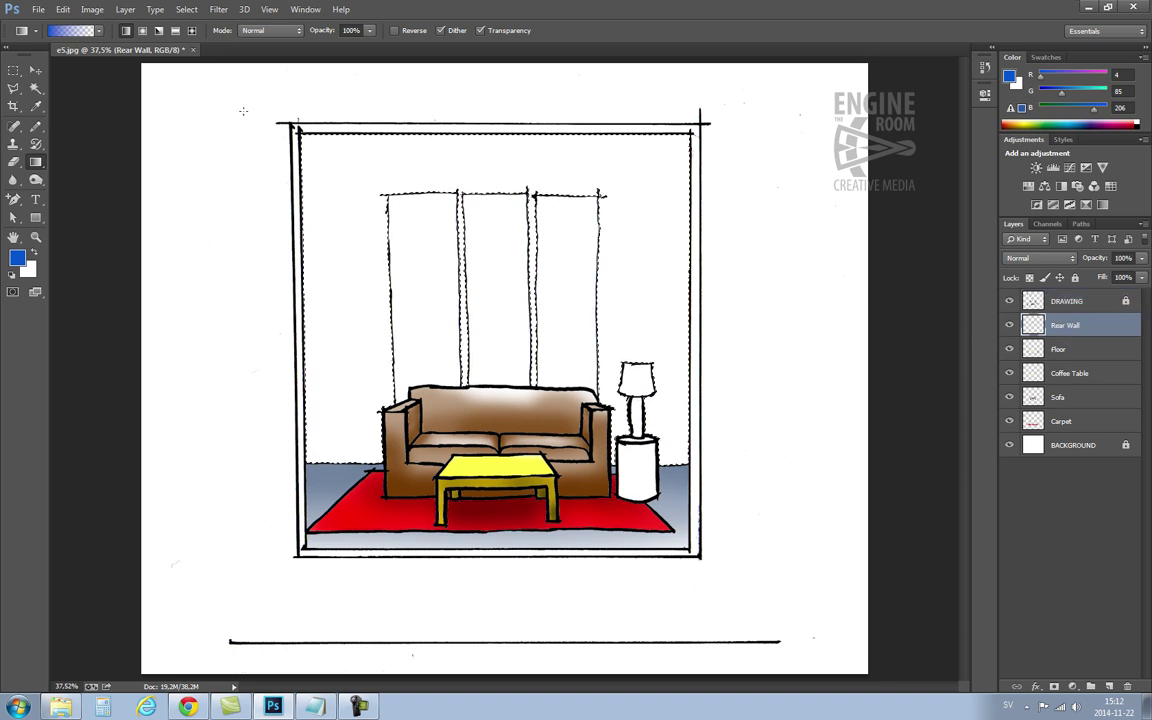
- Fill the rear wall with a blue gradient fading toward the upper right, deselect, and select DRAWING
{"action": "left_click_drag", "start_coordinate": [683, 395], "coordinate": [686, 397]}
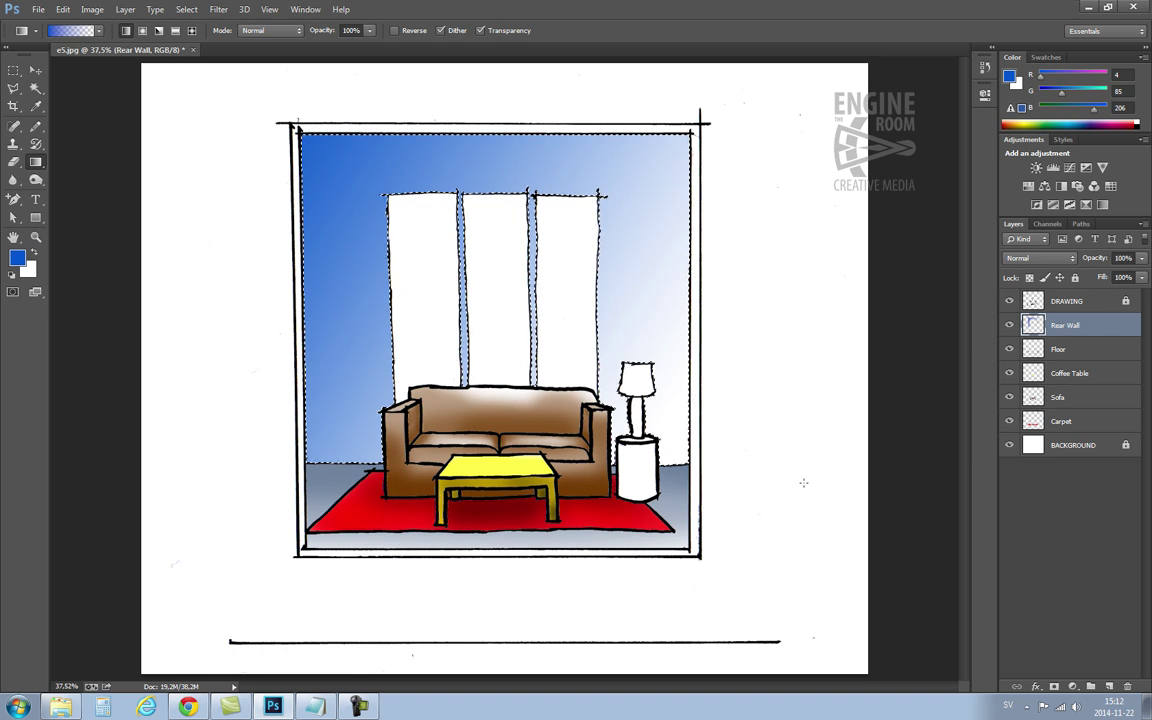
{"action": "left_click_drag", "start_coordinate": [815, 525], "coordinate": [537, 321]}
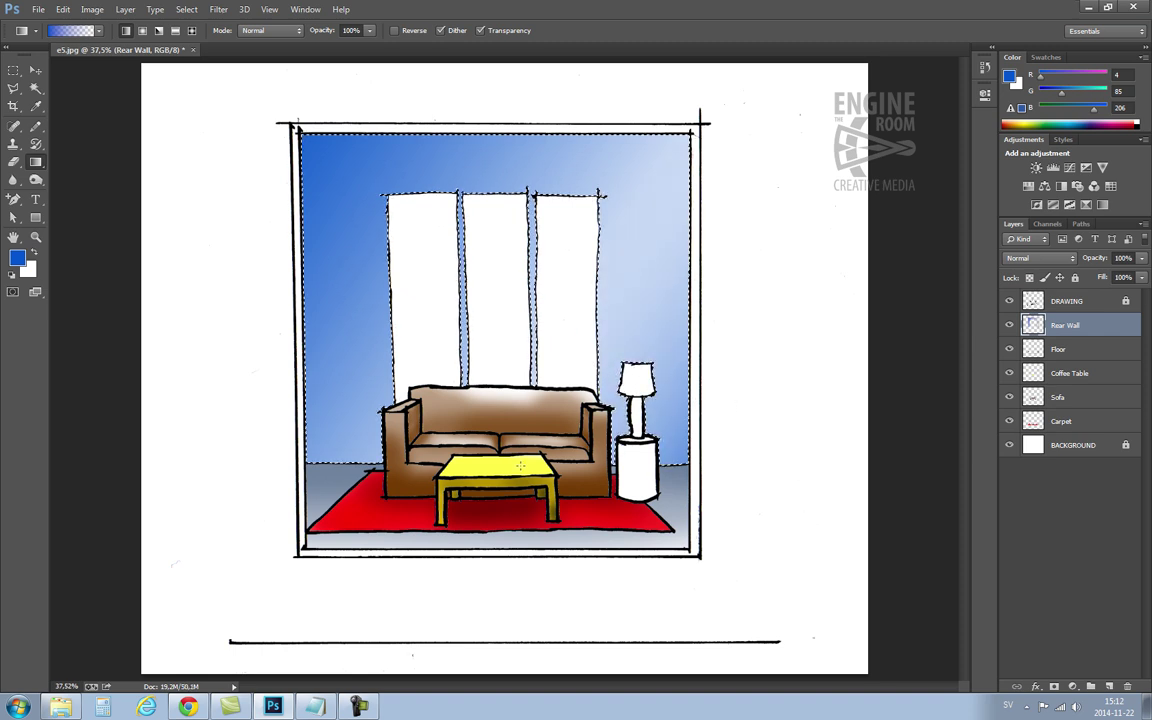
{"action": "left_click_drag", "start_coordinate": [497, 527], "coordinate": [500, 332]}
{"action": "left_click_drag", "start_coordinate": [490, 596], "coordinate": [496, 342]}
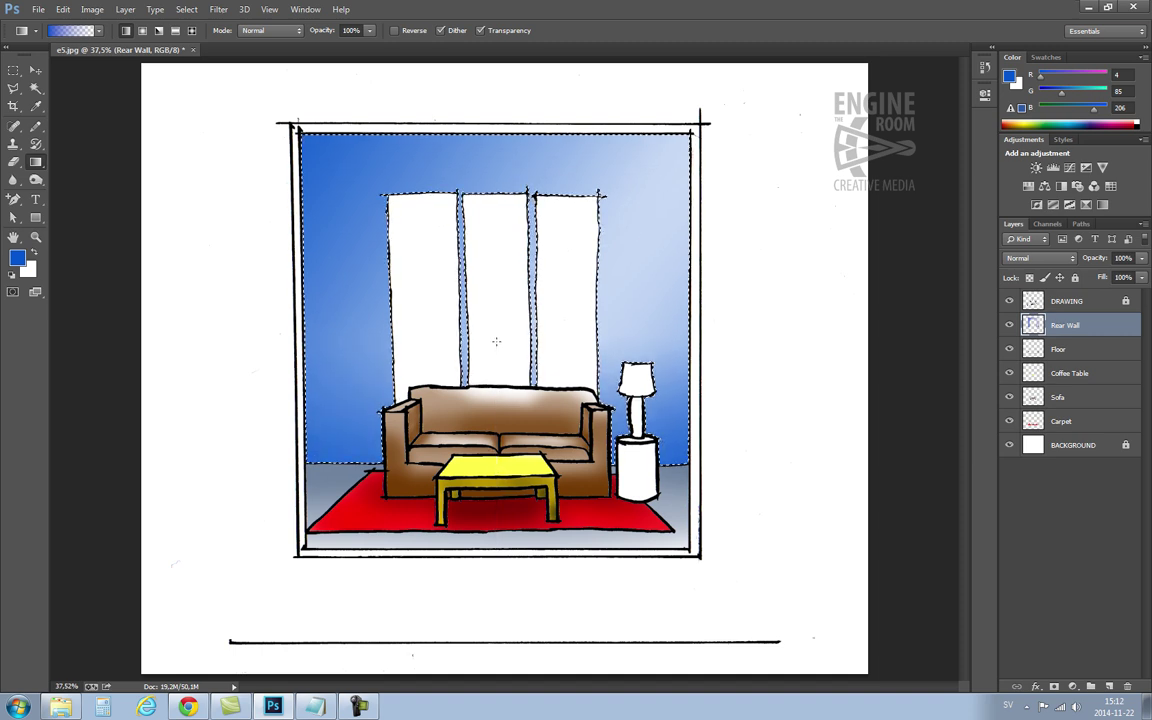
{"action": "left_click_drag", "start_coordinate": [777, 257], "coordinate": [616, 289]}
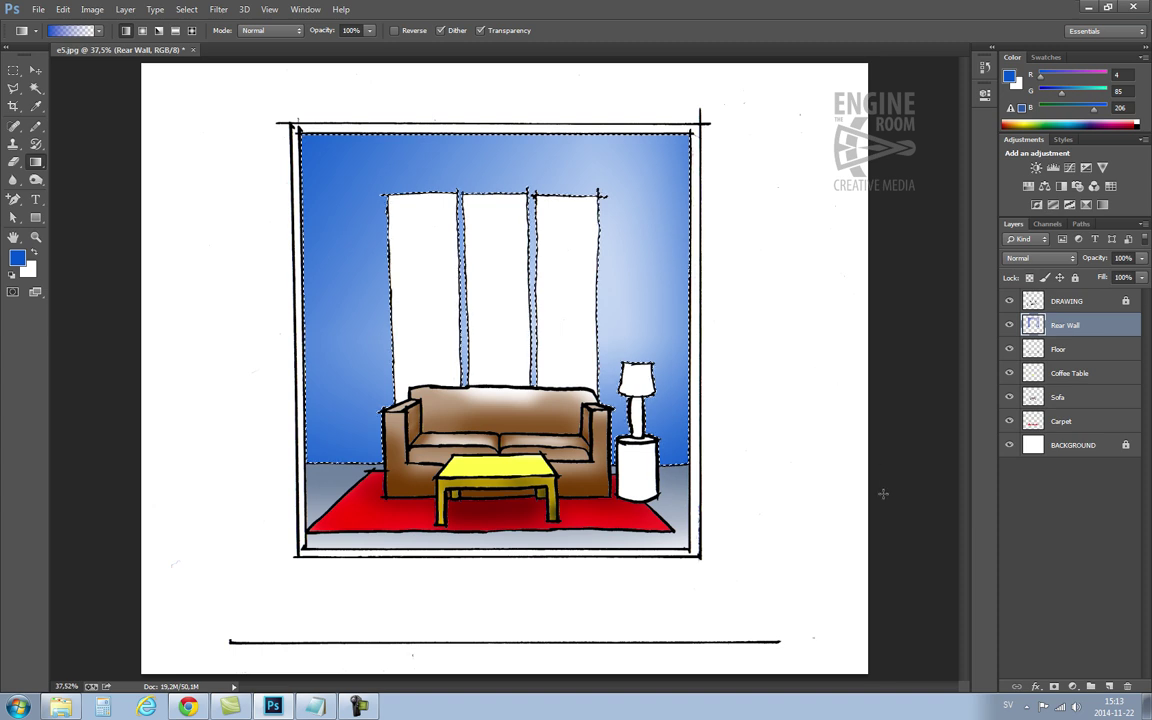
{"action": "key", "text": "ctrl+d"}
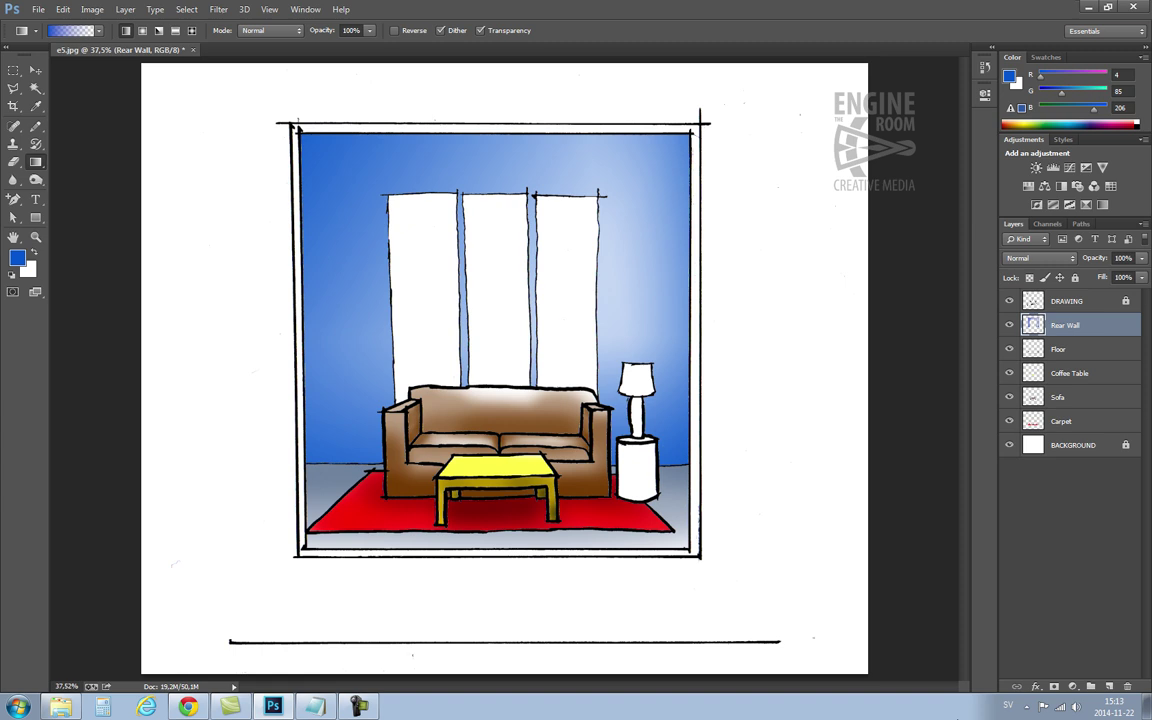
{"action": "left_click", "coordinate": [1070, 306]}
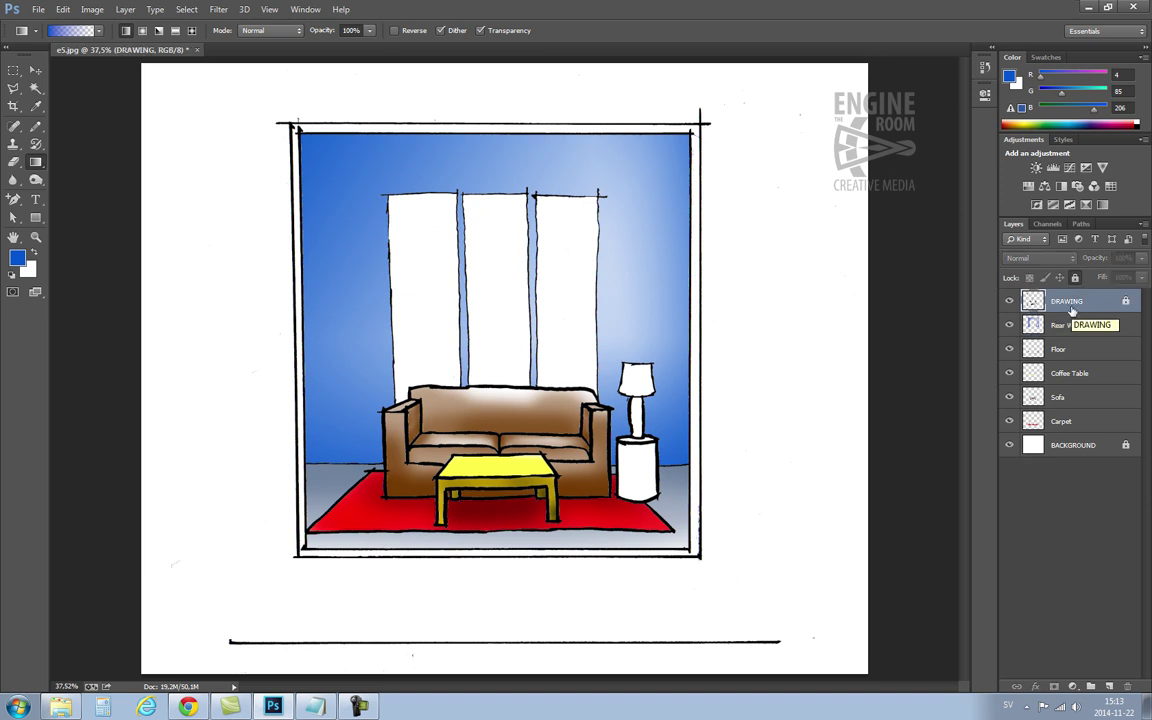
- Select the left, middle and right window panes with the Magic Wand
{"action": "left_click", "coordinate": [36, 89]}
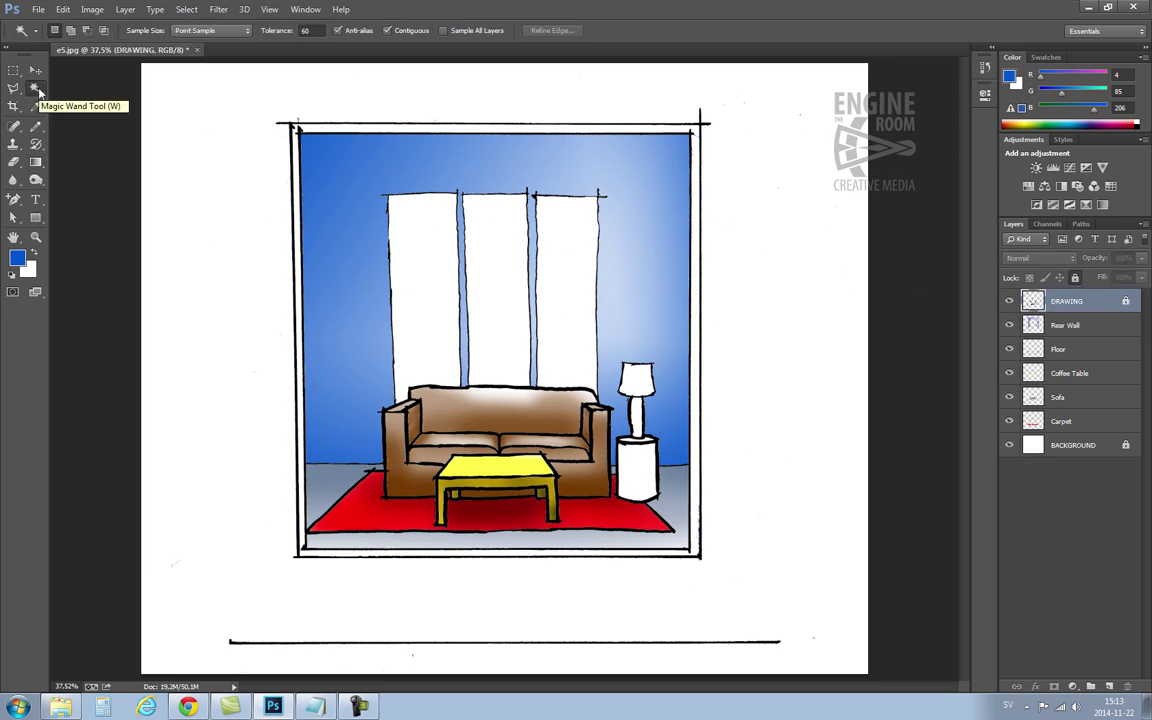
{"action": "left_click", "coordinate": [415, 247]}
{"action": "left_click", "coordinate": [517, 258], "text": "shift"}
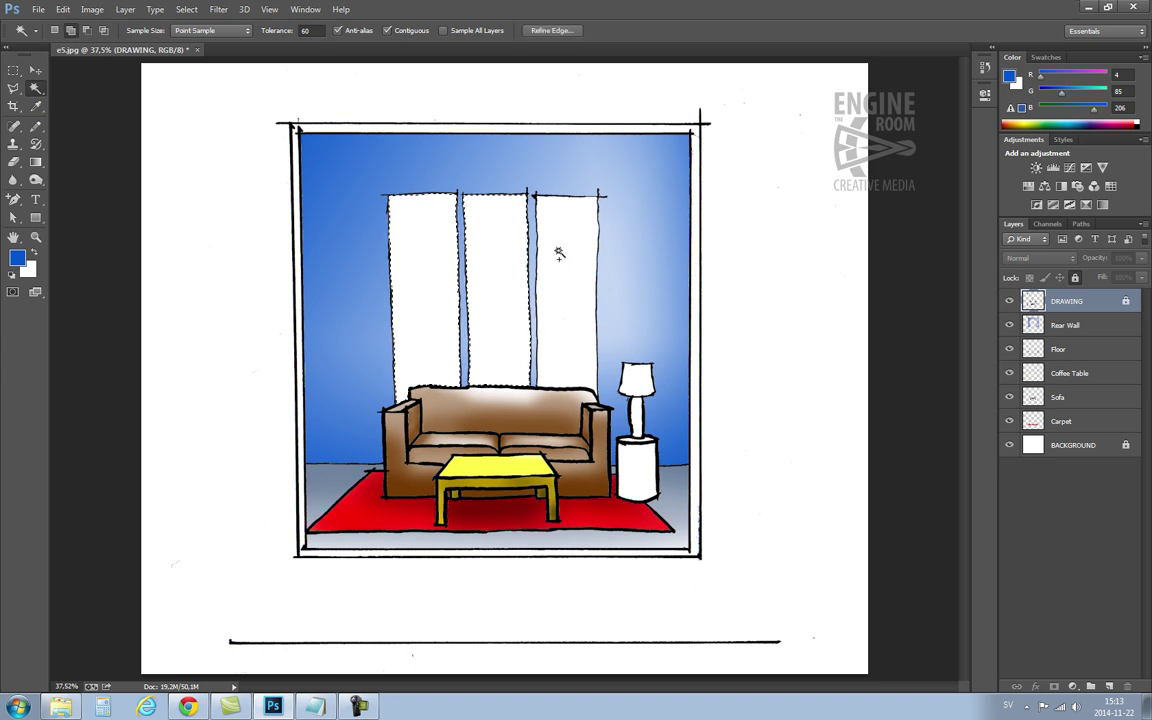
{"action": "left_click", "coordinate": [545, 257], "text": "shift"}
- Set the foreground colour to red, choose the Gradient tool, and start a new layer
{"action": "left_click", "coordinate": [17, 257]}
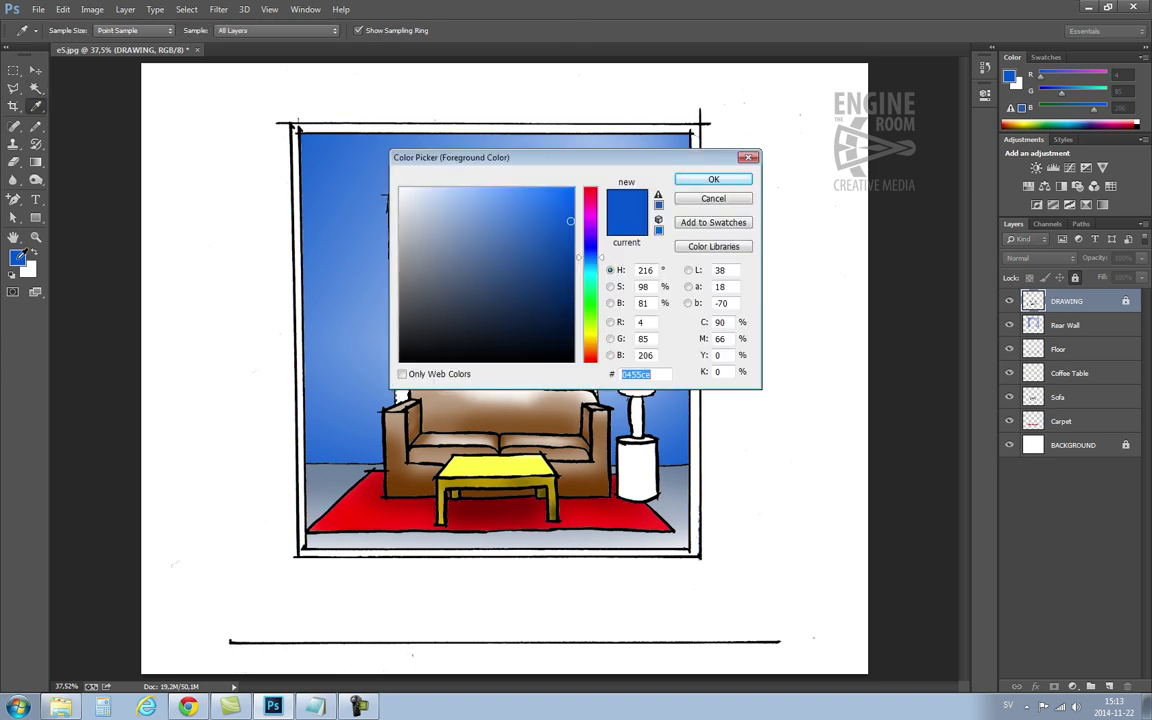
{"action": "left_click", "coordinate": [591, 349]}
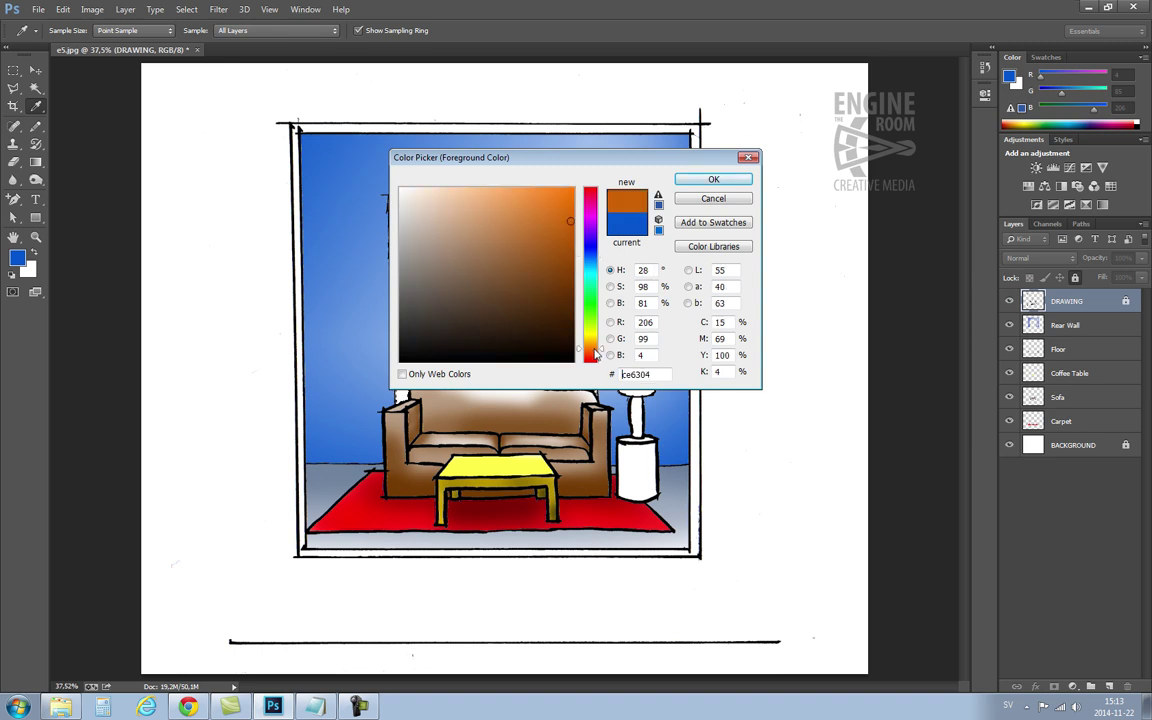
{"action": "left_click_drag", "start_coordinate": [593, 352], "coordinate": [600, 187]}
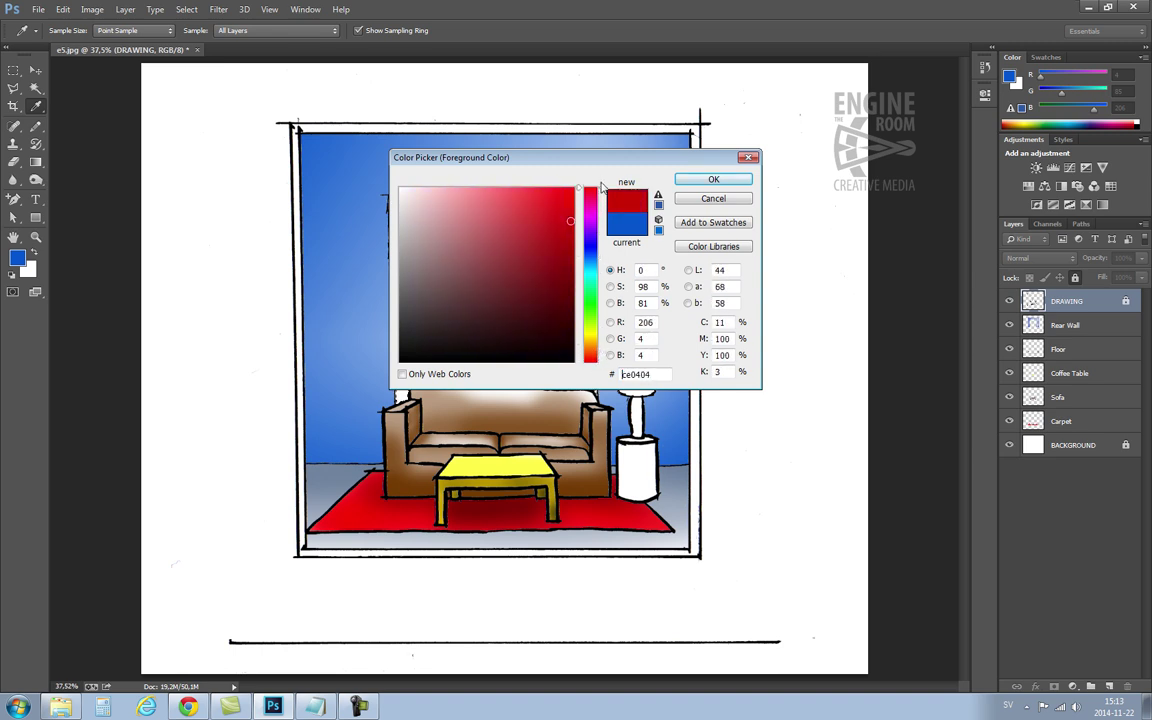
{"action": "key", "text": "Return"}
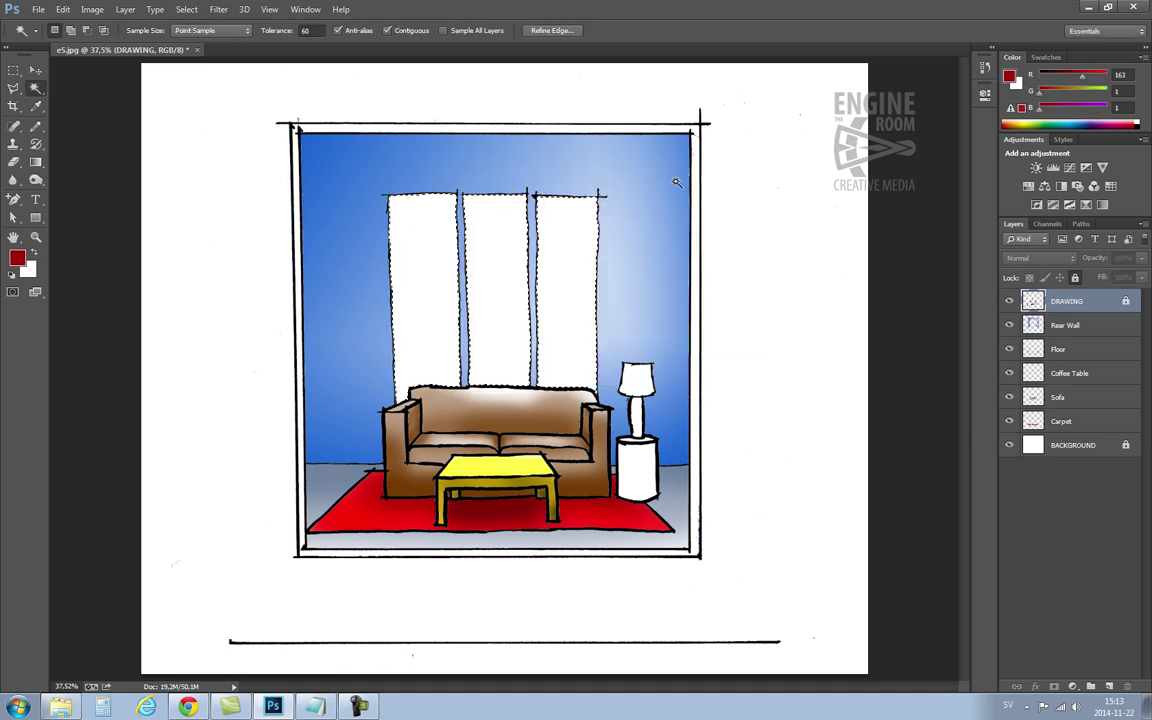
{"action": "left_click", "coordinate": [36, 162]}
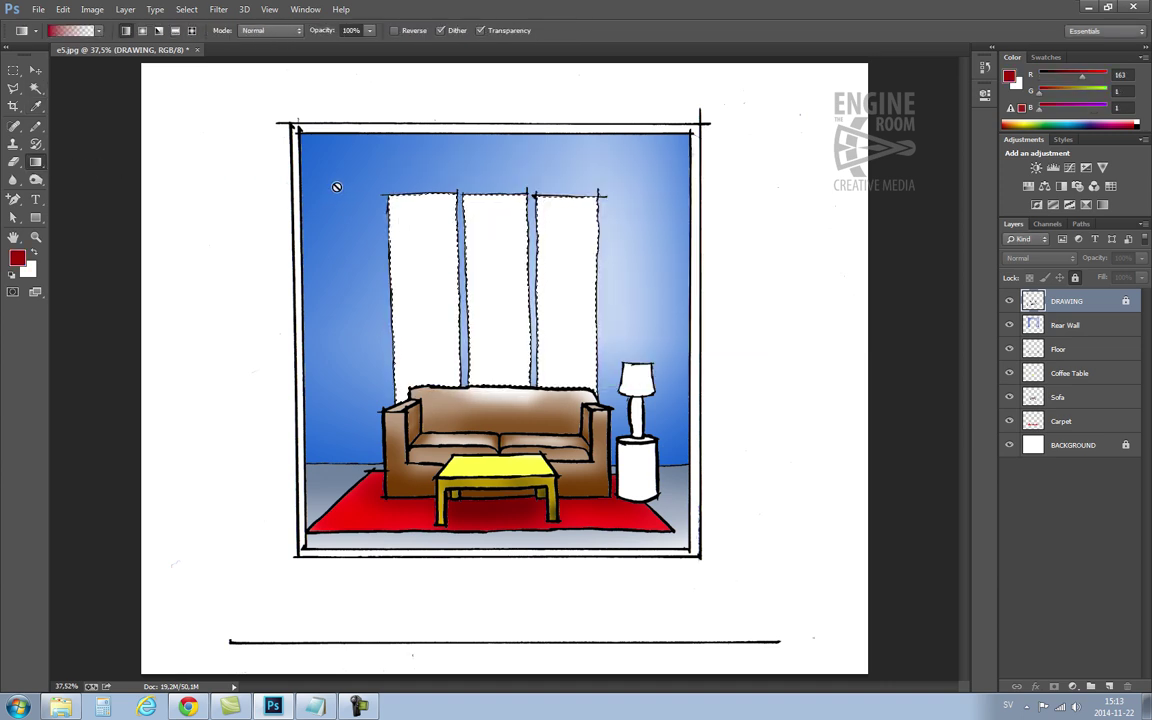
{"action": "left_click", "coordinate": [1143, 224]}
{"action": "left_click", "coordinate": [1097, 233]}
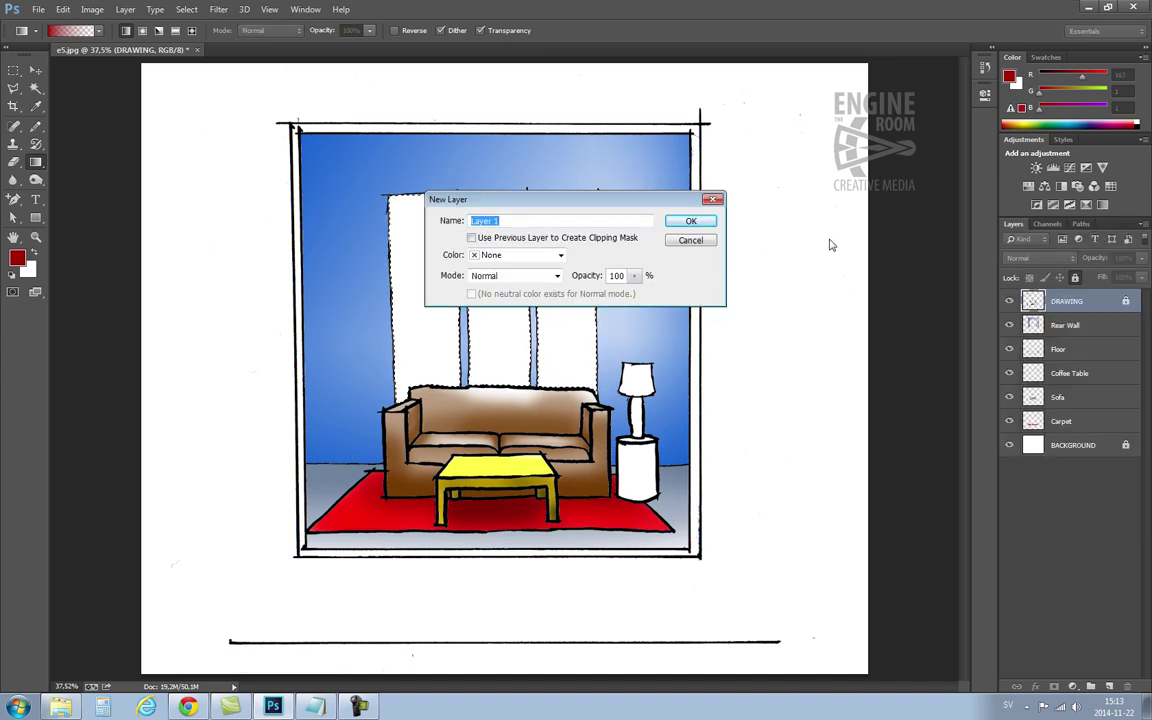
- Name the new layer 'Screens' and fill the three panes with a vertical red-to-pink gradient
{"action": "type", "text": "Screens"}
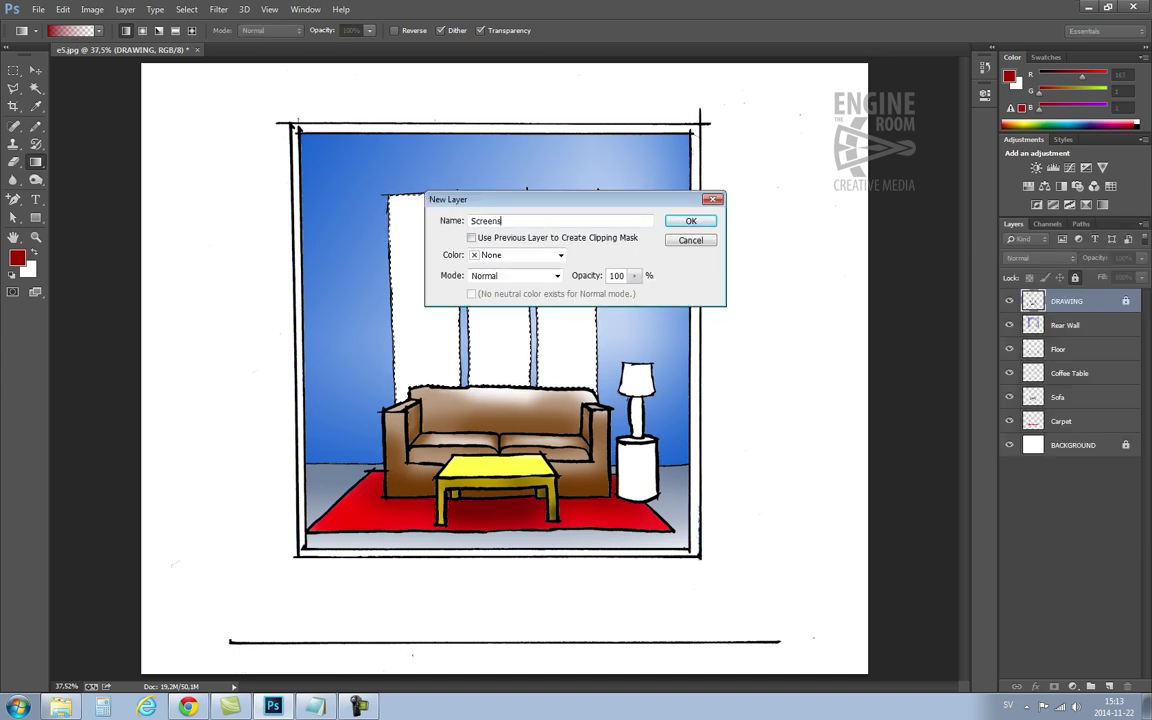
{"action": "left_click", "coordinate": [680, 221]}
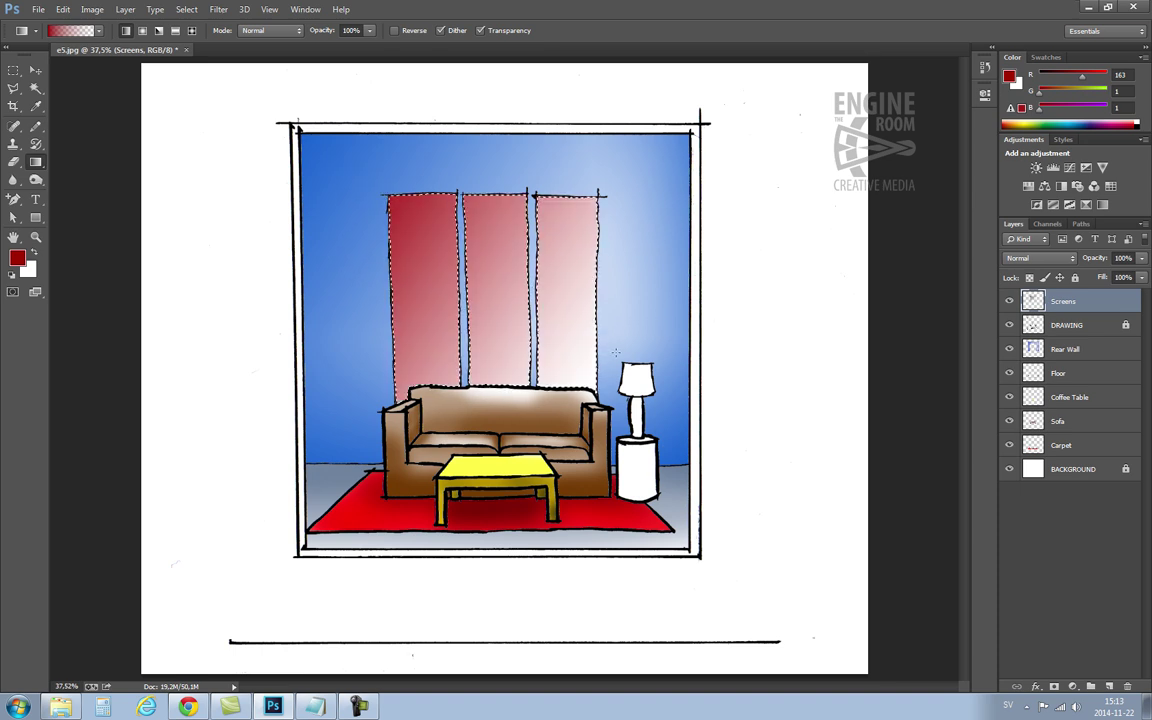
{"action": "left_click_drag", "start_coordinate": [677, 459], "coordinate": [478, 276]}
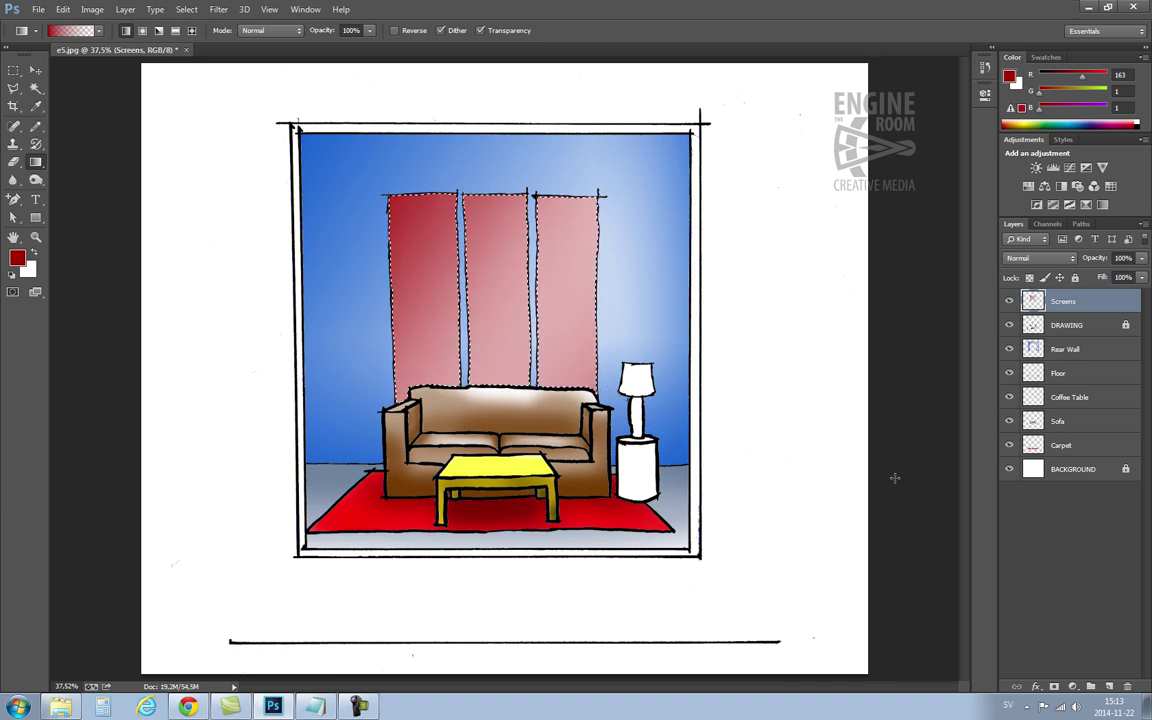
{"action": "left_click_drag", "start_coordinate": [497, 493], "coordinate": [493, 326]}
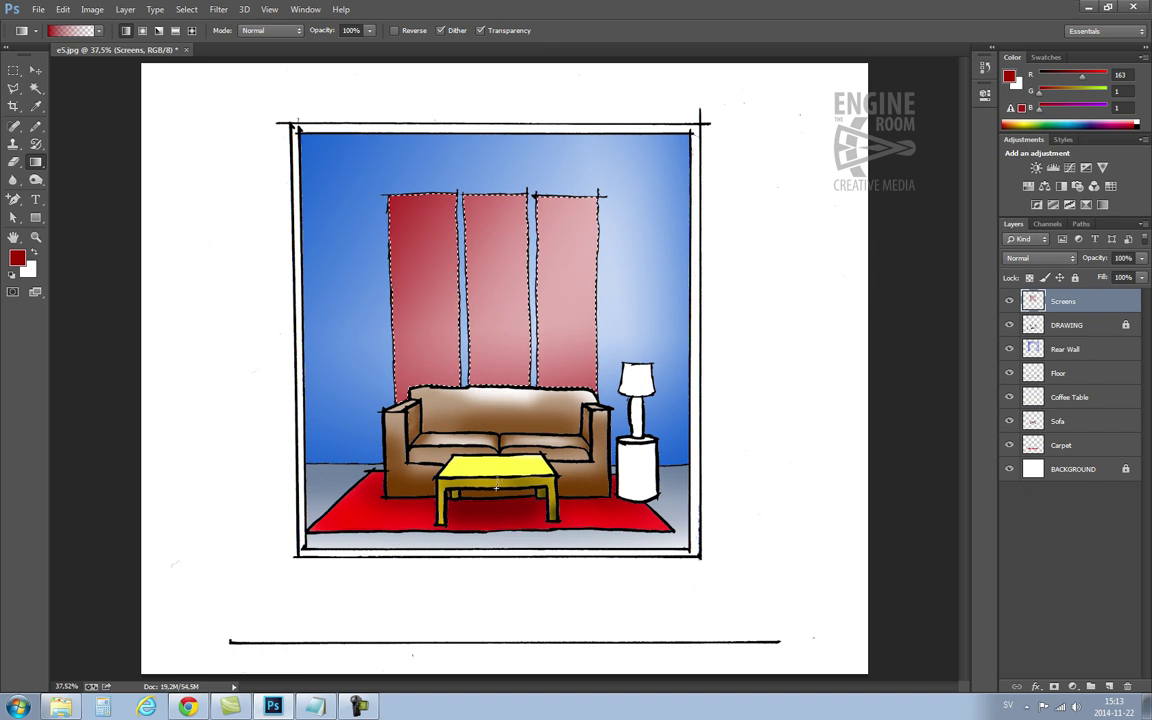
{"action": "left_click_drag", "start_coordinate": [497, 467], "coordinate": [496, 326]}
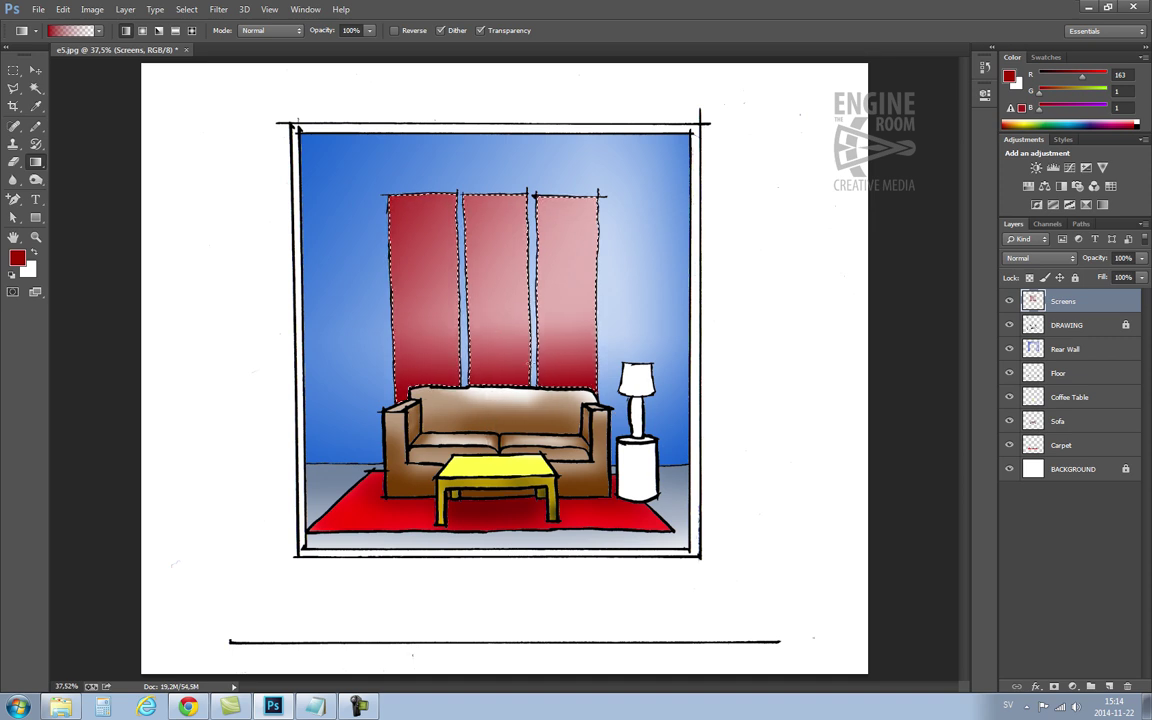
{"action": "left_click", "coordinate": [37, 179]}
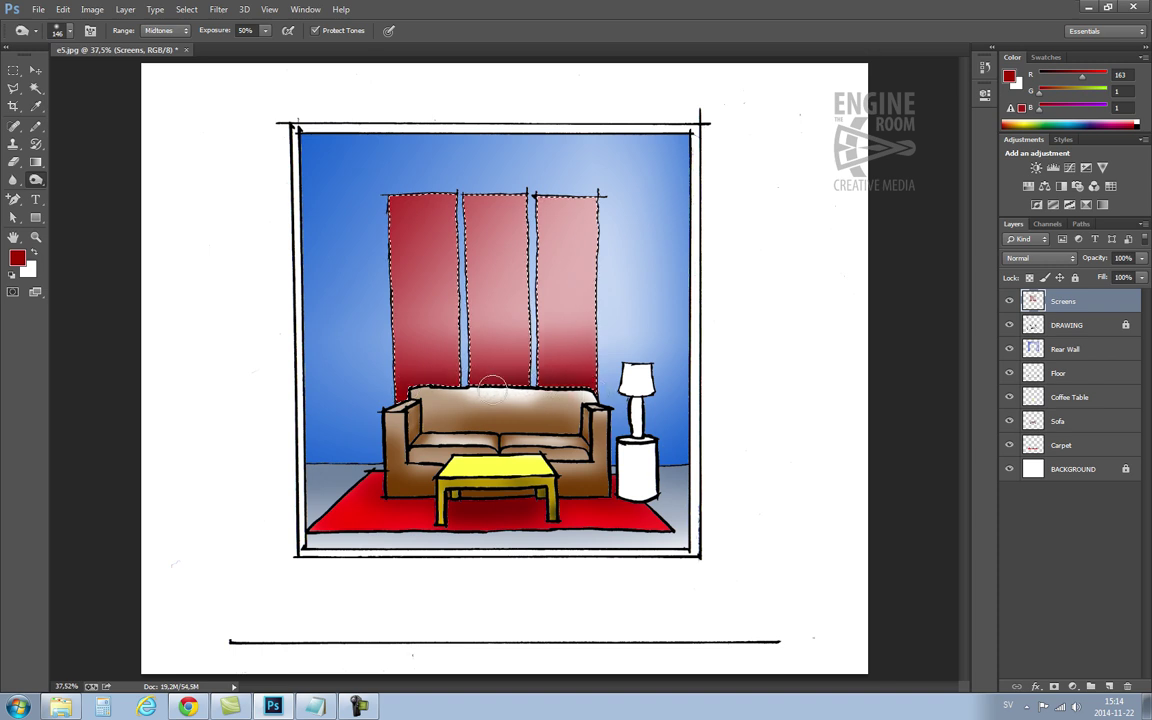
- Redraw the screens gradient downward in darker red, deselect, and move Screens below DRAWING
{"action": "left_click_drag", "start_coordinate": [478, 390], "coordinate": [439, 390]}
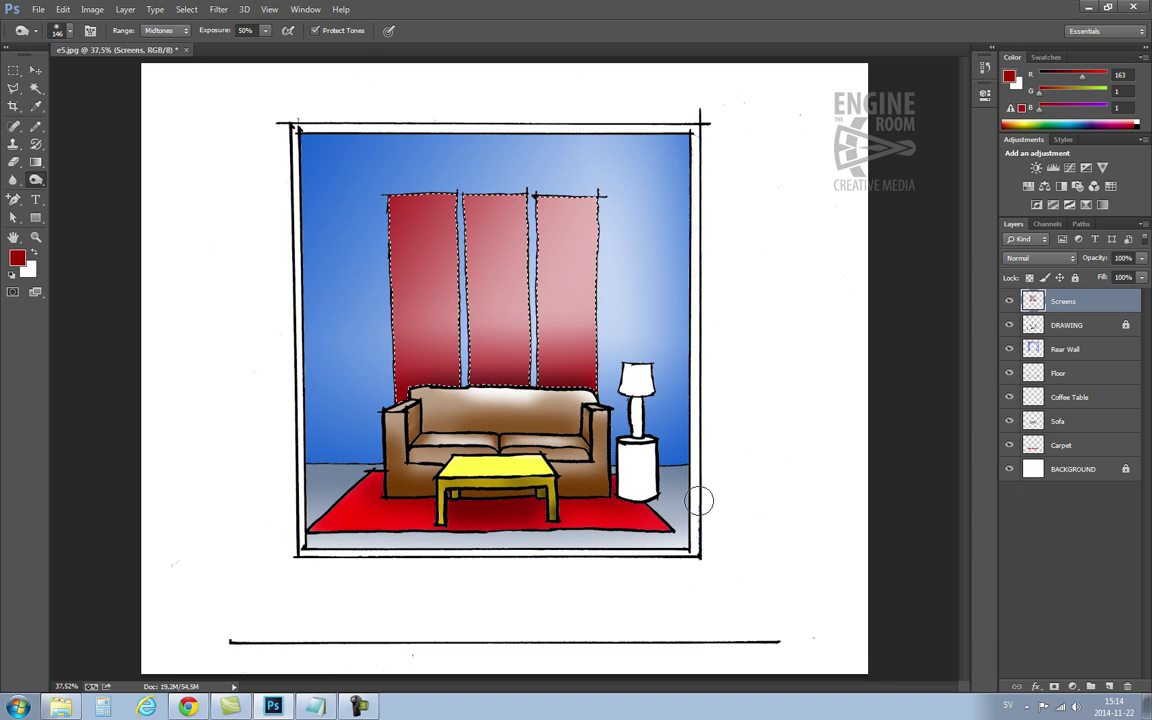
{"action": "left_click", "coordinate": [36, 161]}
{"action": "left_click_drag", "start_coordinate": [488, 115], "coordinate": [500, 388]}
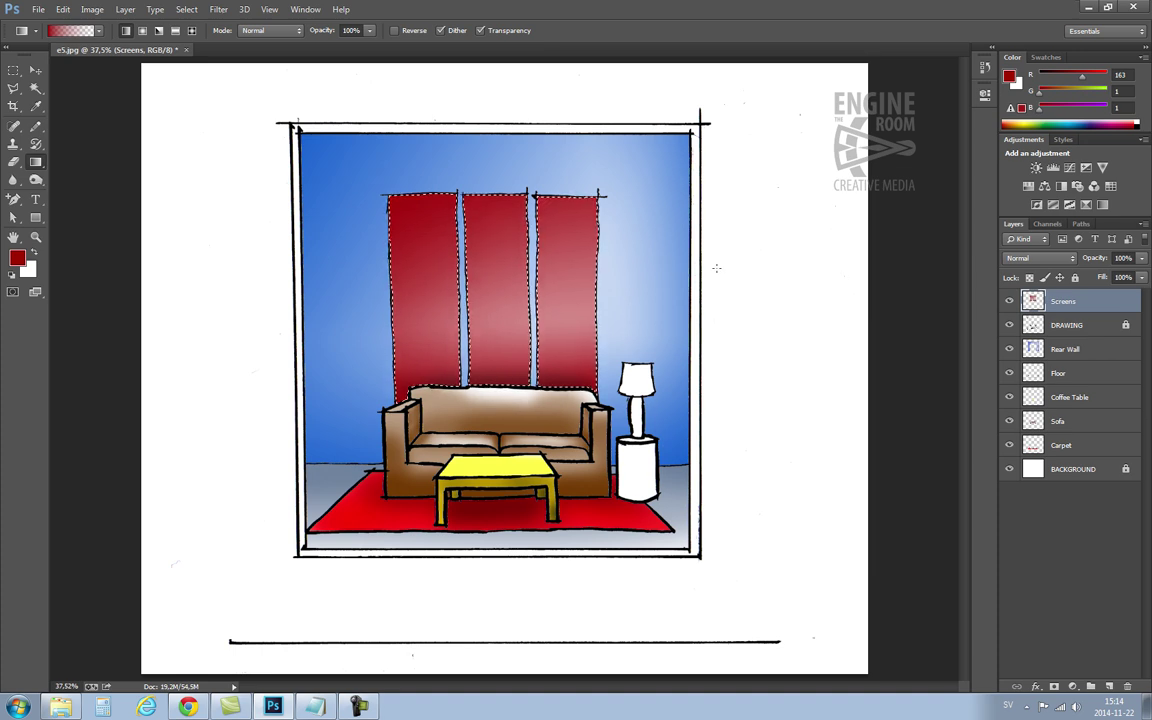
{"action": "key", "text": "ctrl+d"}
{"action": "left_click_drag", "start_coordinate": [1063, 301], "coordinate": [1068, 343]}
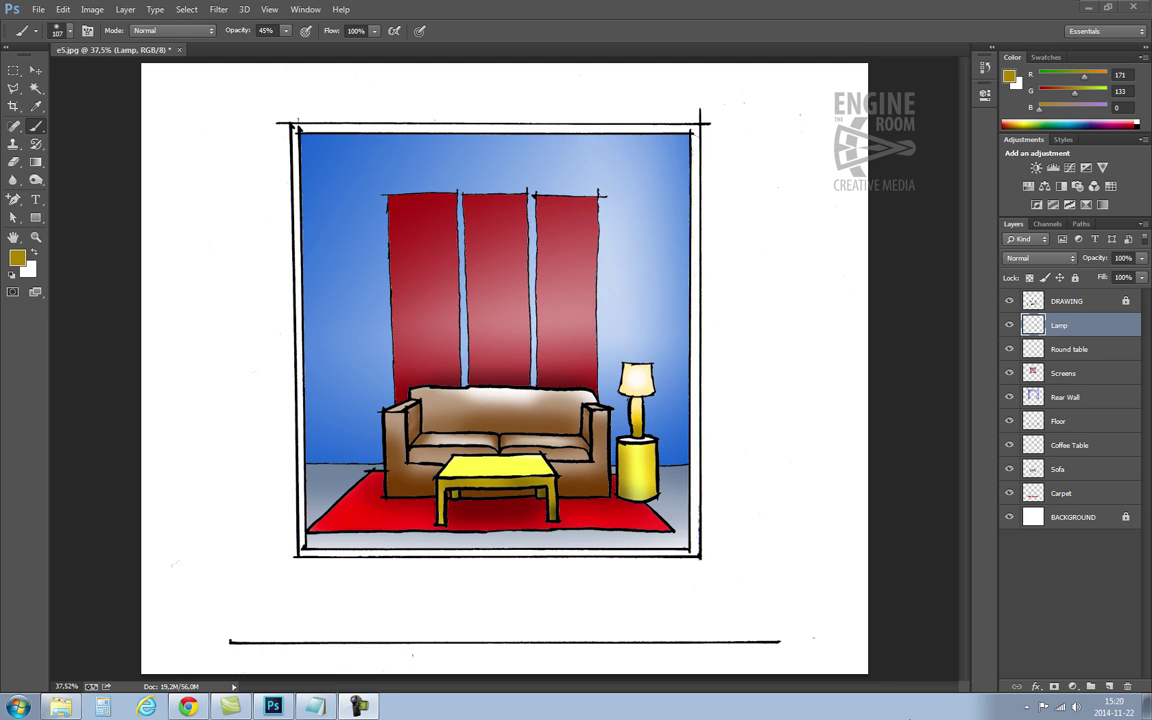
- Clear the solid yellow from the Round table layer and switch to the Brush tool
{"action": "left_click", "coordinate": [1065, 353]}
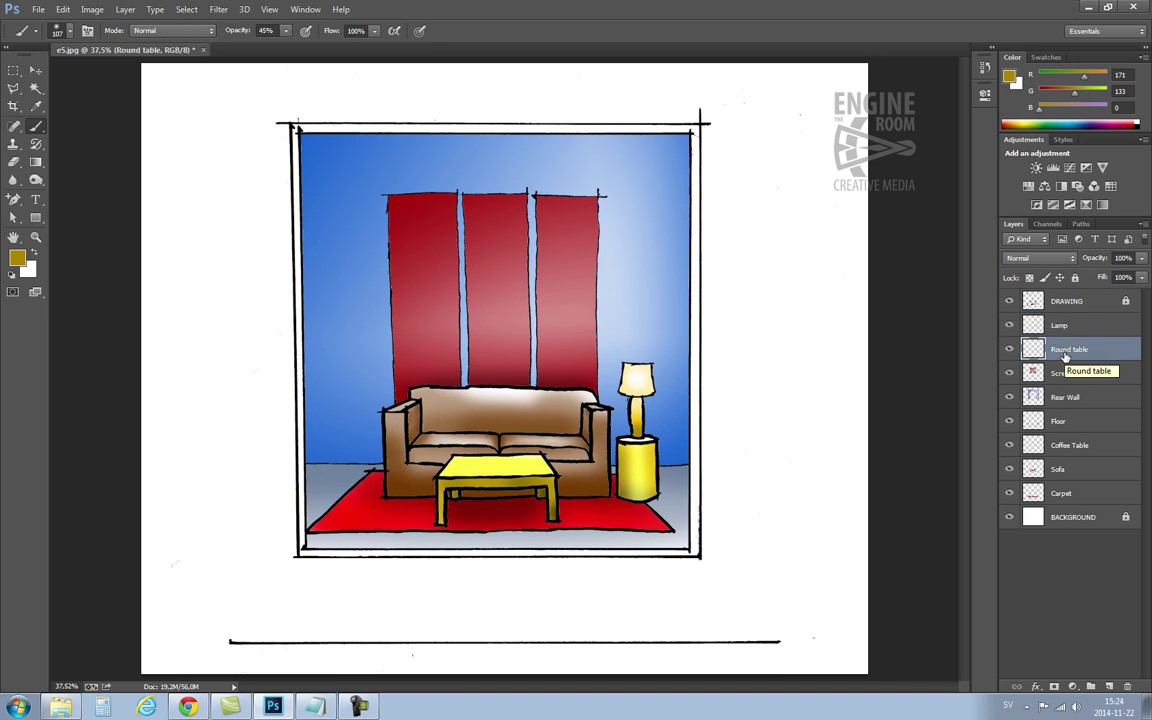
{"action": "key", "text": "ctrl+a"}
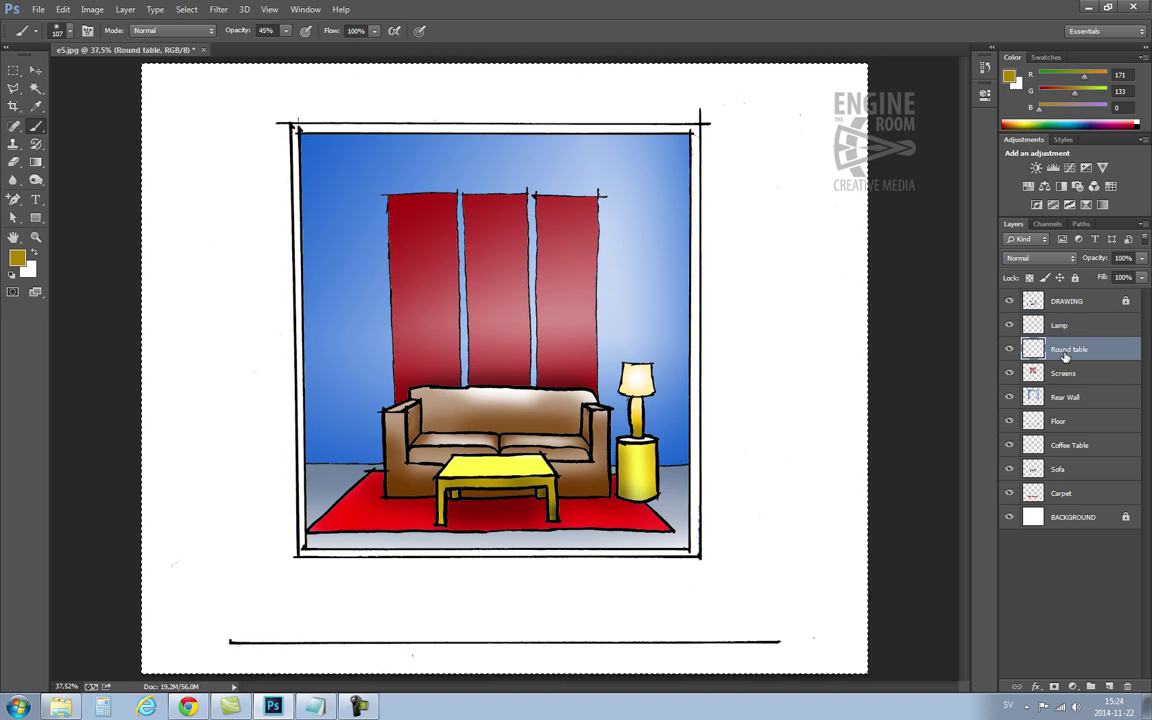
{"action": "key", "text": "Delete"}
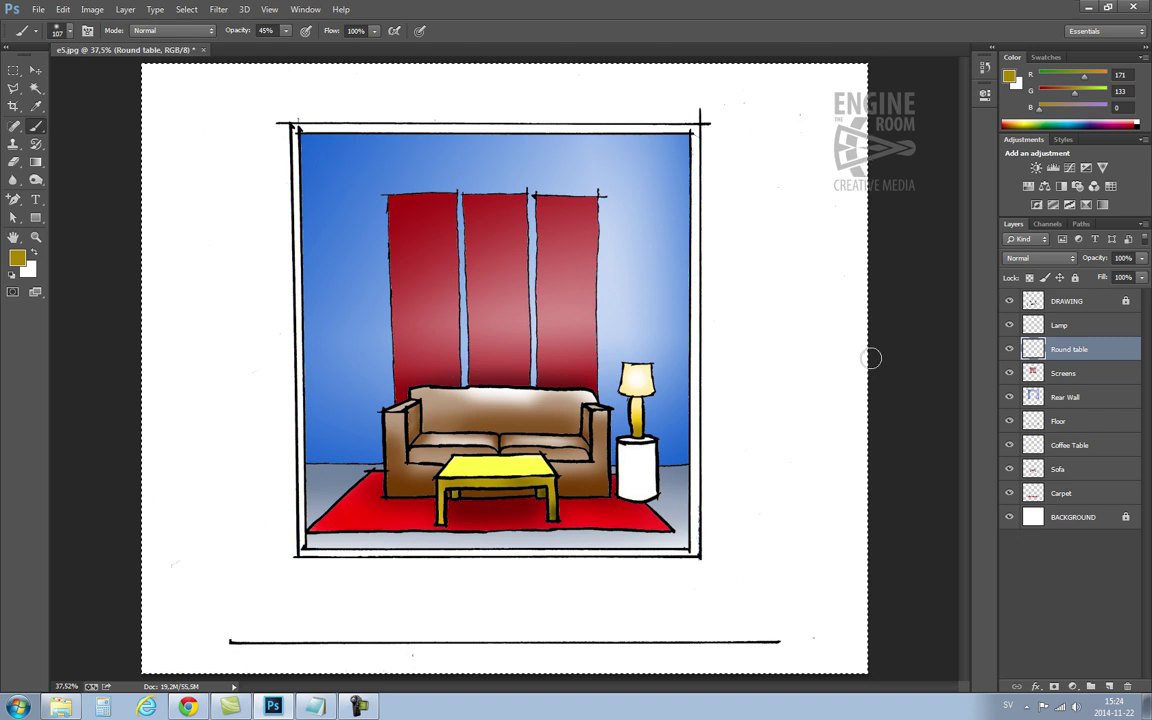
{"action": "left_click", "coordinate": [1061, 302]}
{"action": "key", "text": "w"}
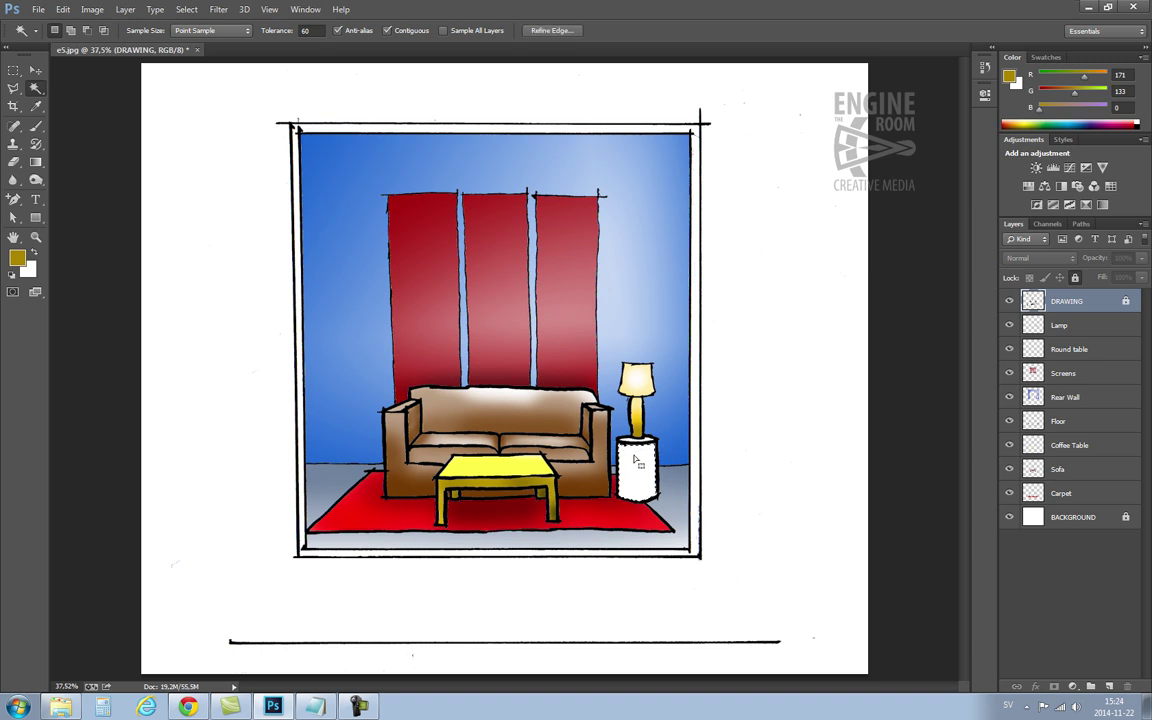
{"action": "left_click", "coordinate": [36, 126]}
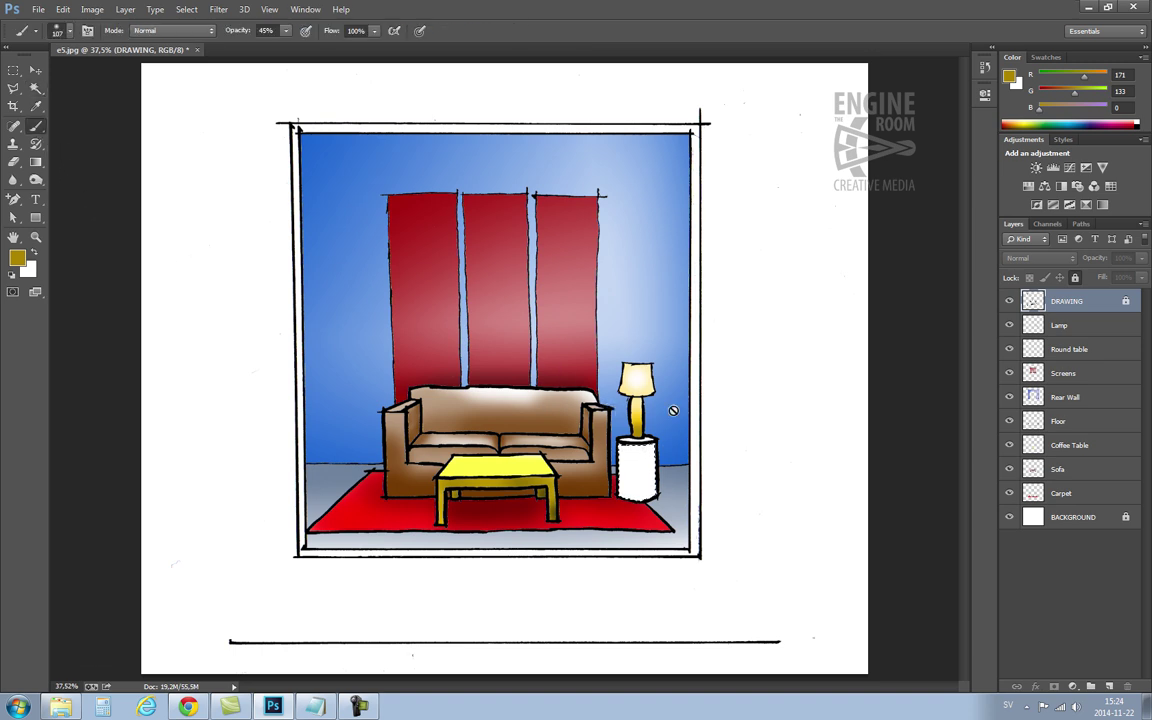
{"action": "left_click", "coordinate": [1062, 348]}
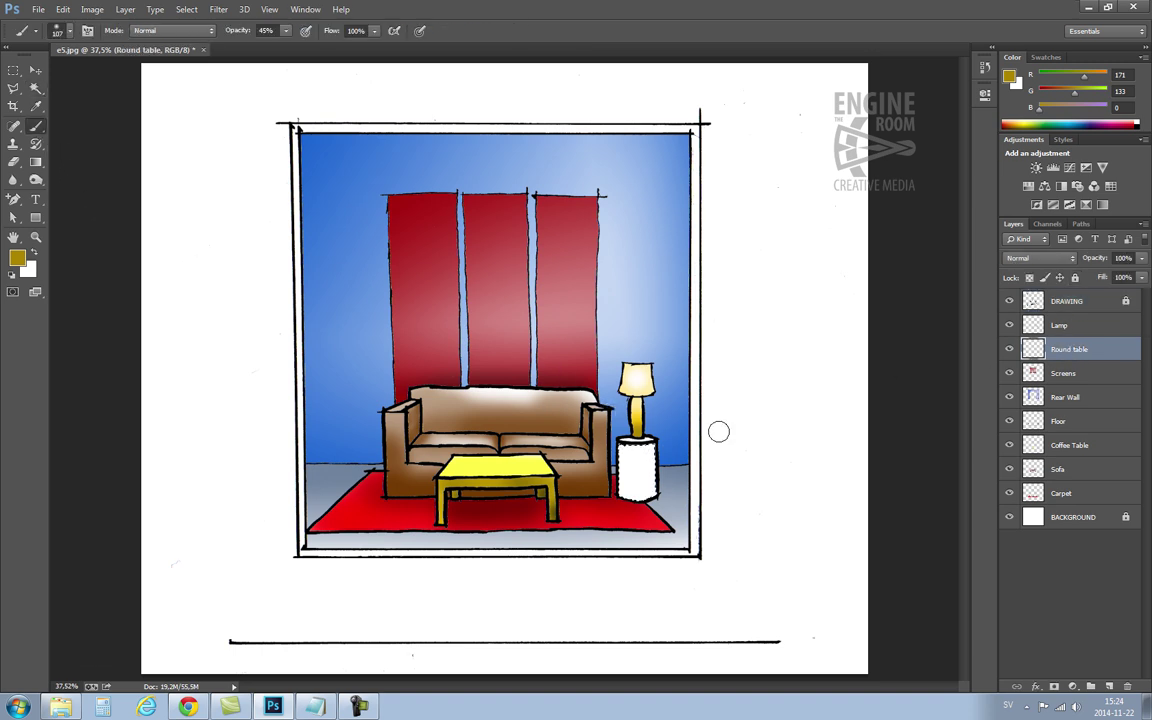
- Paint soft gold shading on the round table, lowering brush opacity to 23%
{"action": "mouse_move", "coordinate": [645, 448]}
{"action": "left_mouse_down"}
{"action": "mouse_move", "coordinate": [657, 494]}
{"action": "mouse_move", "coordinate": [625, 452]}
{"action": "left_mouse_up"}
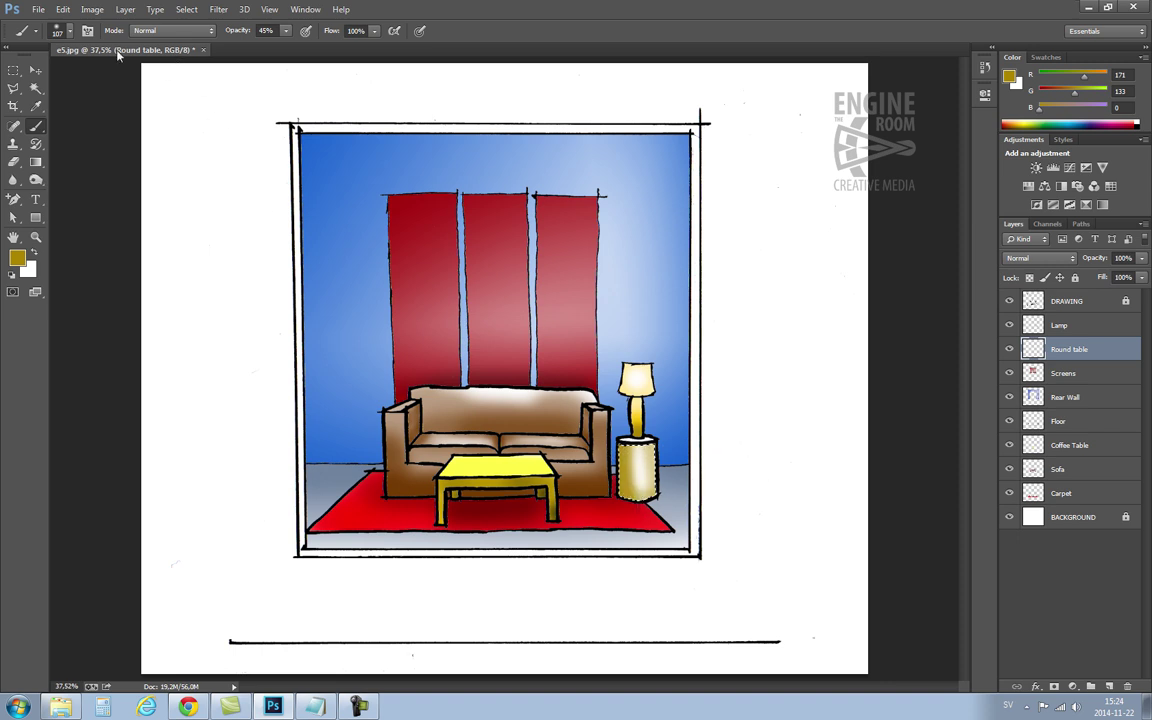
{"action": "left_click", "coordinate": [68, 35]}
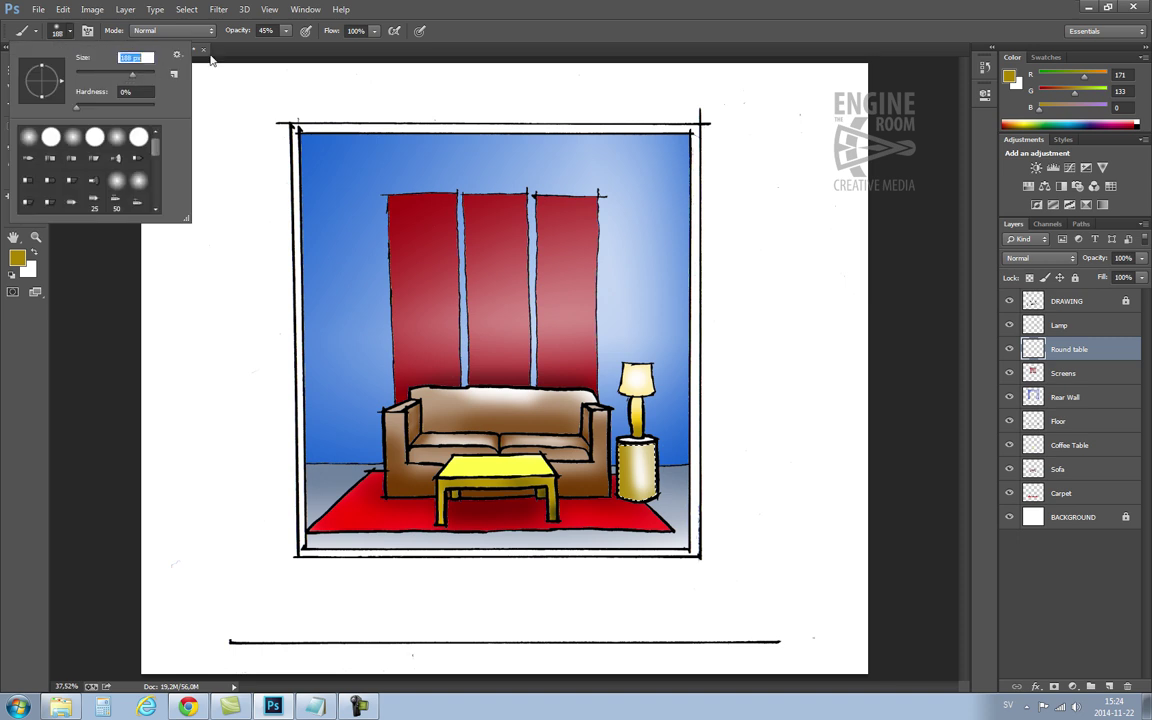
{"action": "left_click", "coordinate": [285, 31]}
{"action": "left_click_drag", "start_coordinate": [284, 45], "coordinate": [270, 45]}
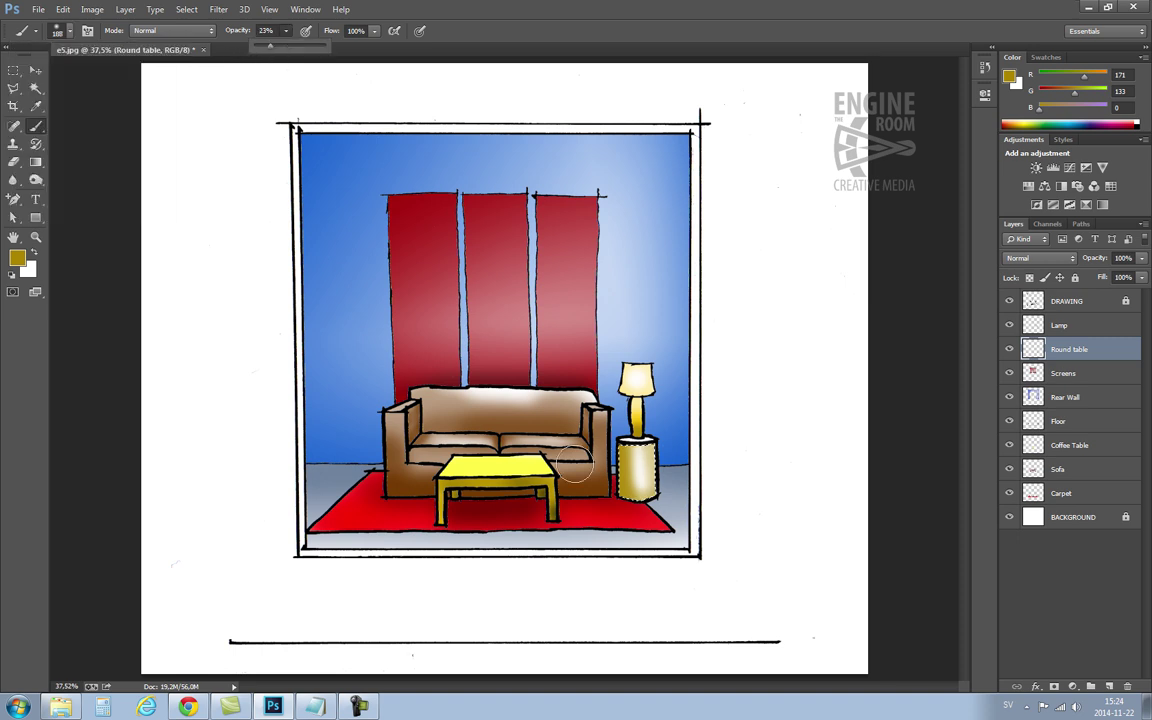
{"action": "mouse_move", "coordinate": [645, 495]}
{"action": "left_mouse_down"}
{"action": "mouse_move", "coordinate": [640, 470]}
{"action": "mouse_move", "coordinate": [666, 524]}
{"action": "left_mouse_up"}
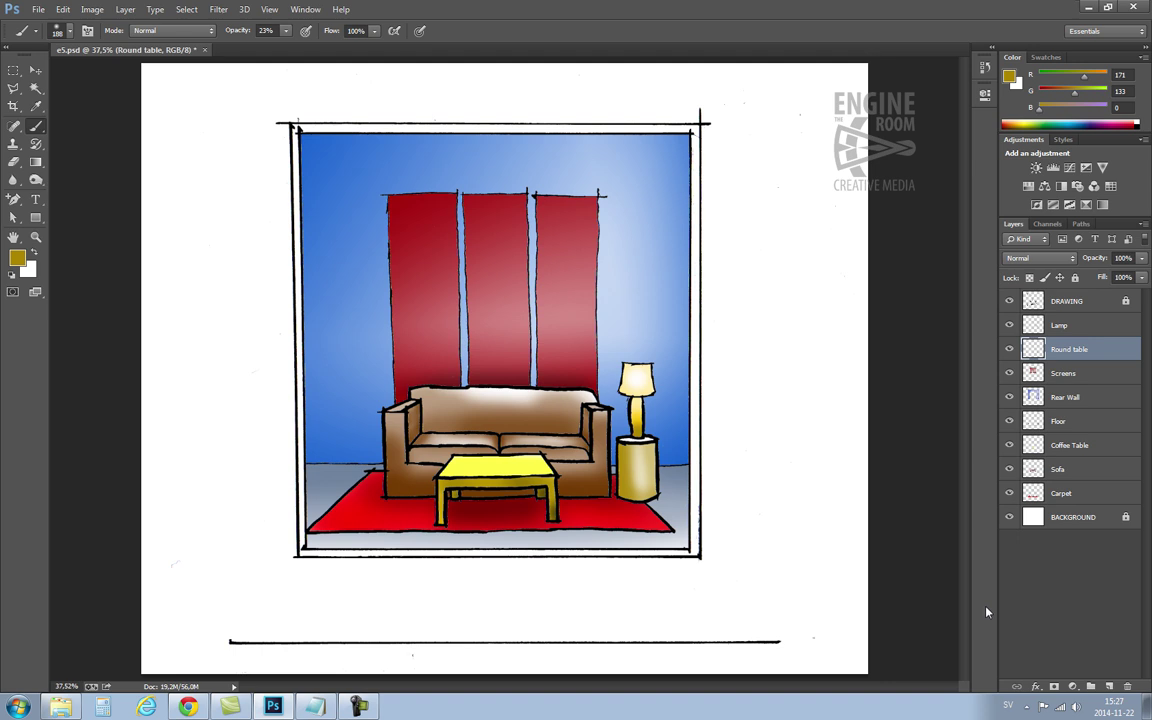
- Shift the Carpet layer's hue by +26 to turn it orange
{"action": "left_click", "coordinate": [1073, 501]}
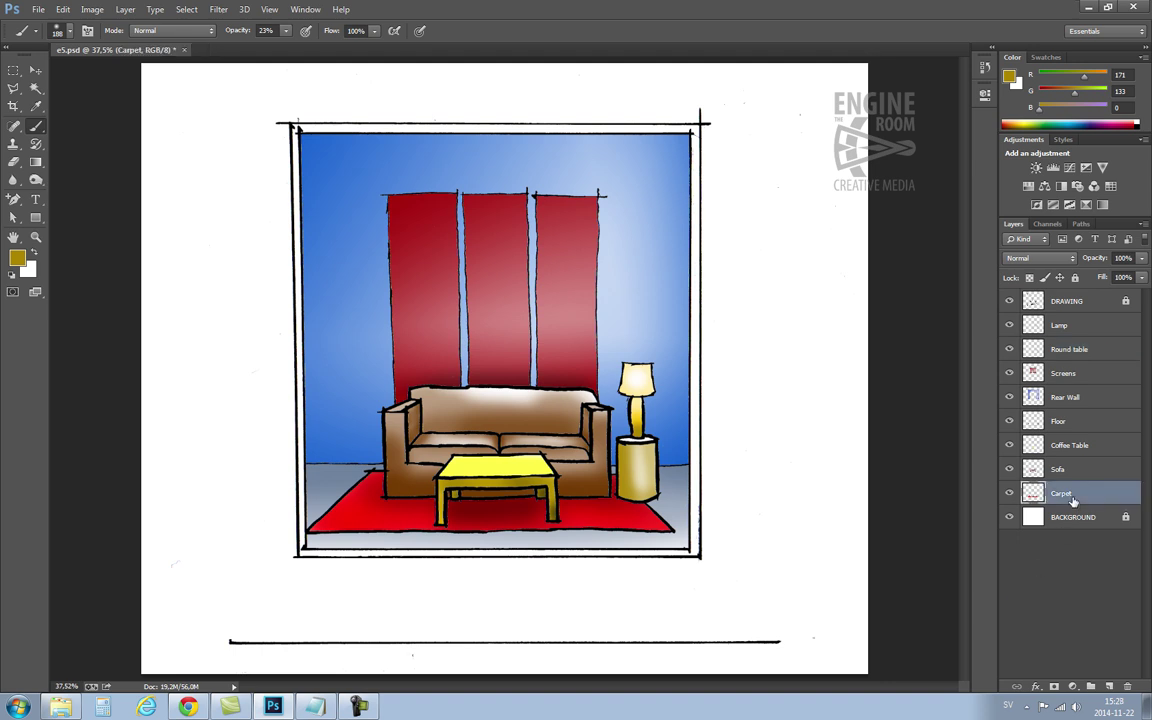
{"action": "left_click", "coordinate": [93, 10]}
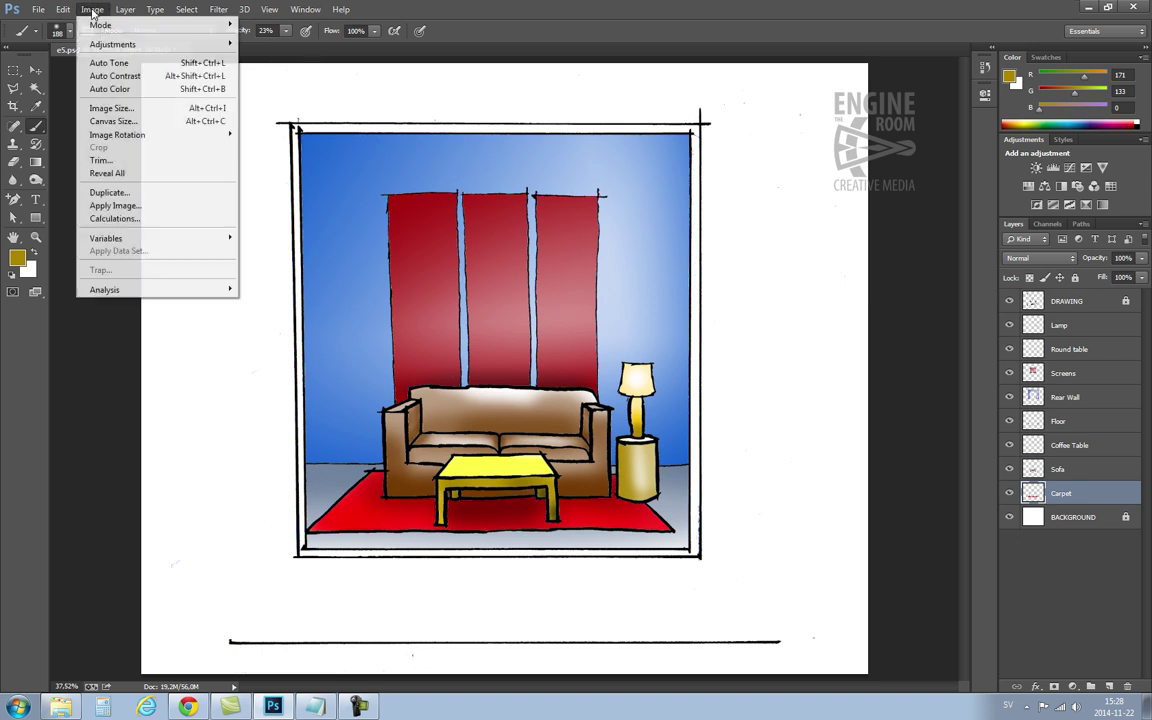
{"action": "mouse_move", "coordinate": [108, 44]}
{"action": "left_click", "coordinate": [280, 113]}
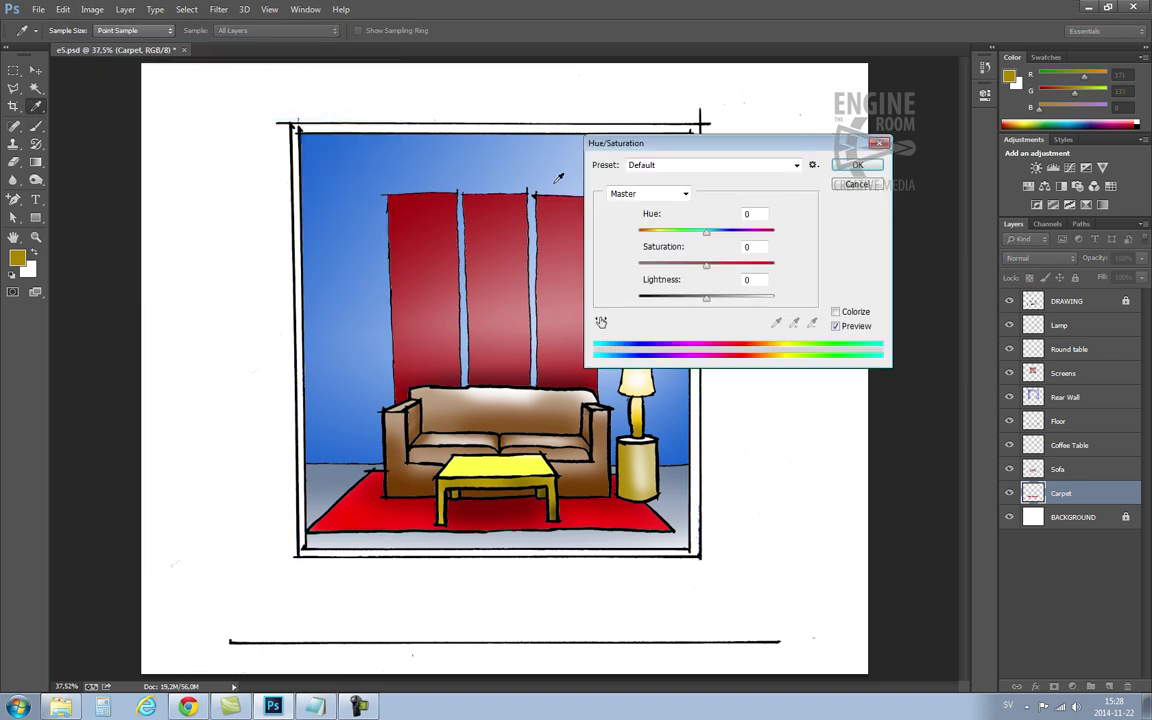
{"action": "left_click_drag", "start_coordinate": [706, 231], "coordinate": [719, 238]}
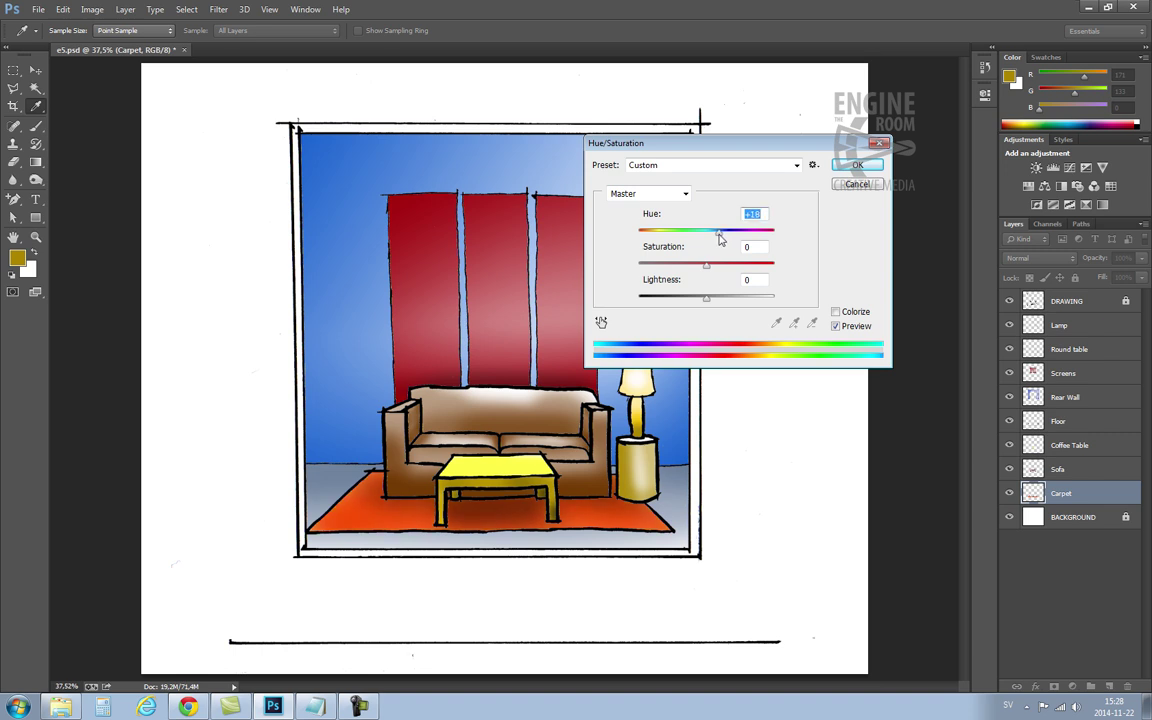
{"action": "left_click", "coordinate": [856, 165]}
{"action": "key", "text": "b"}
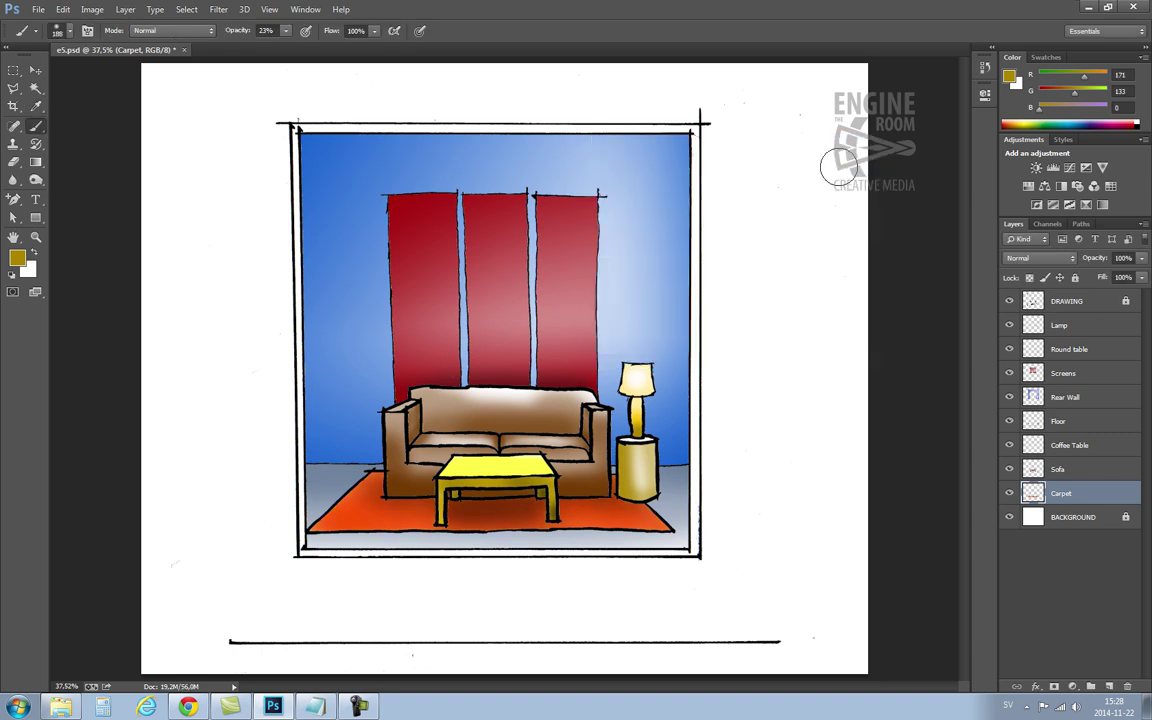
- Shift the Screens layer's hue by +34 to turn it brown
{"action": "left_click", "coordinate": [1063, 373]}
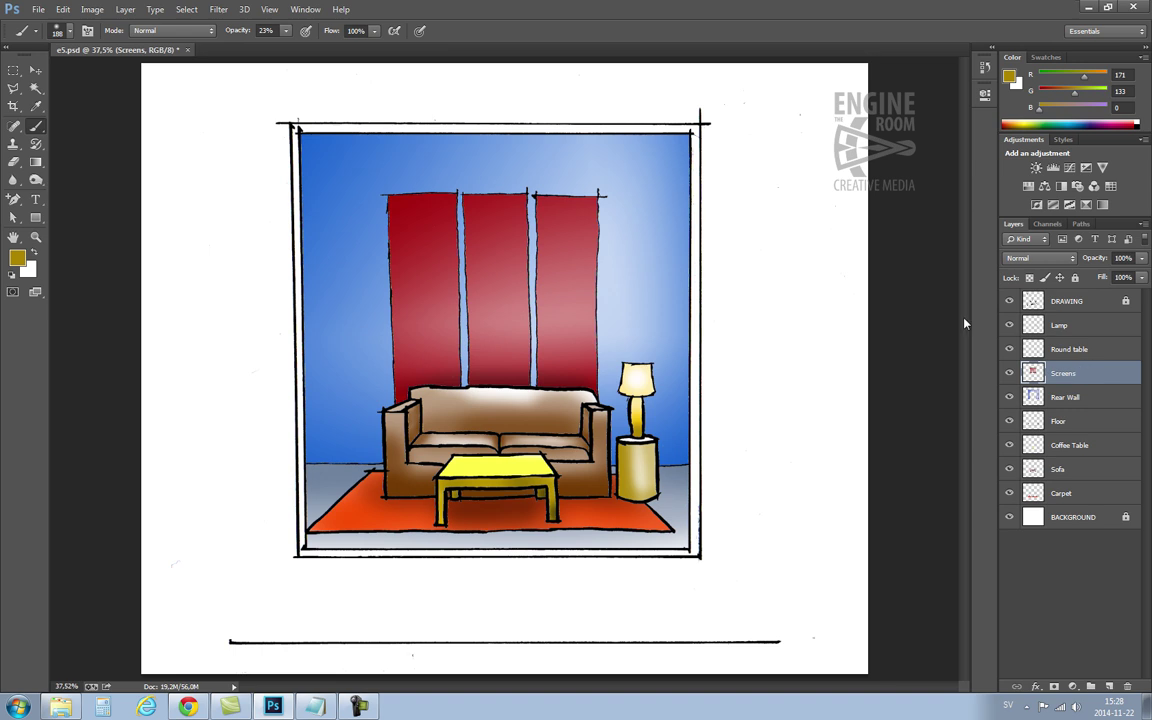
{"action": "left_click", "coordinate": [92, 9]}
{"action": "mouse_move", "coordinate": [133, 45]}
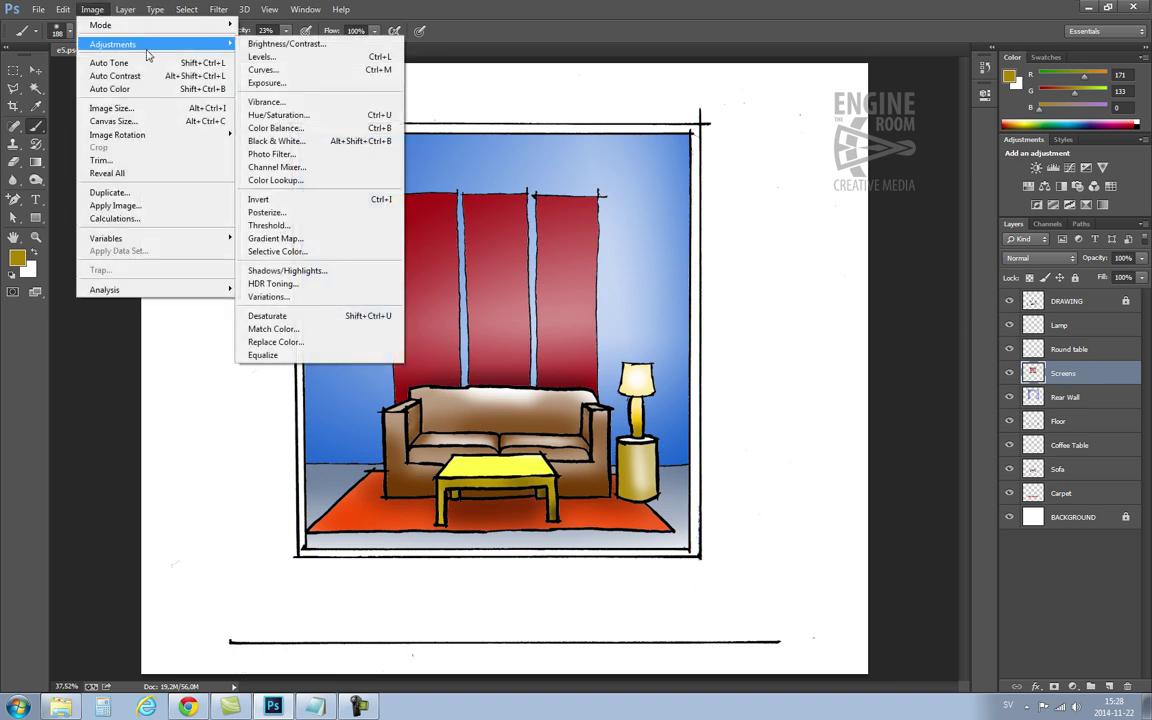
{"action": "left_click", "coordinate": [285, 116]}
{"action": "left_click_drag", "start_coordinate": [706, 233], "coordinate": [730, 236]}
{"action": "key", "text": "Return"}
{"action": "key", "text": "b"}
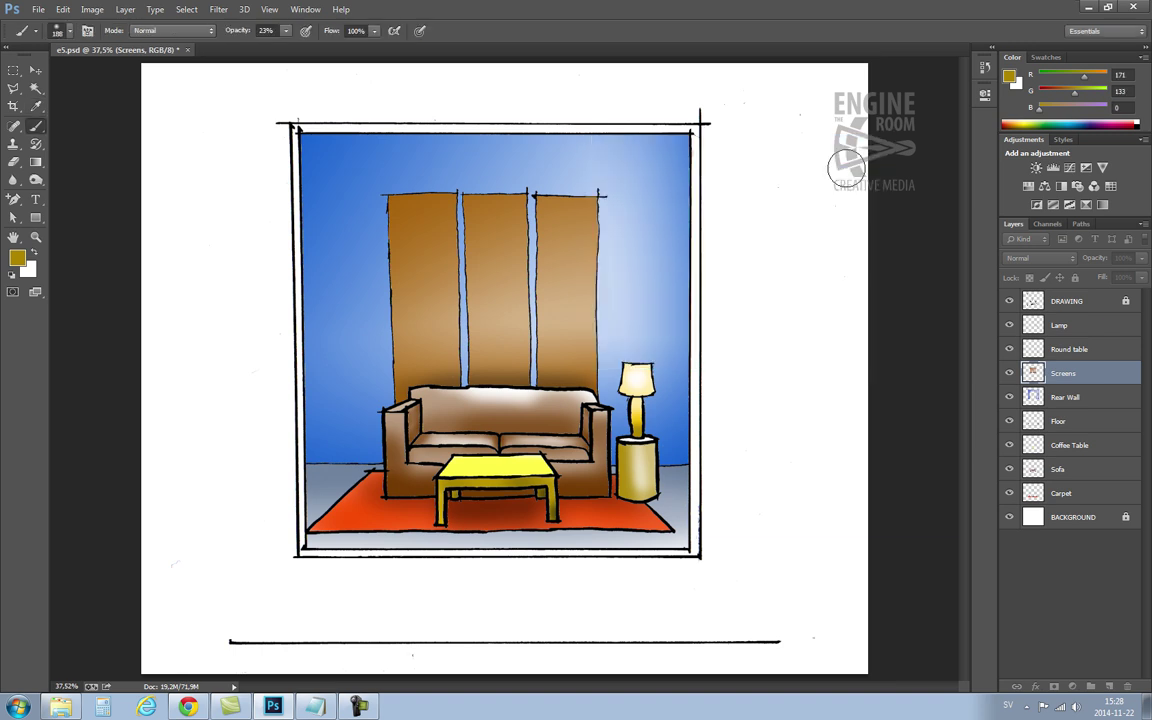
- Shift the Rear Wall layer's hue to -180, turning the wall tan
{"action": "left_click", "coordinate": [1062, 397]}
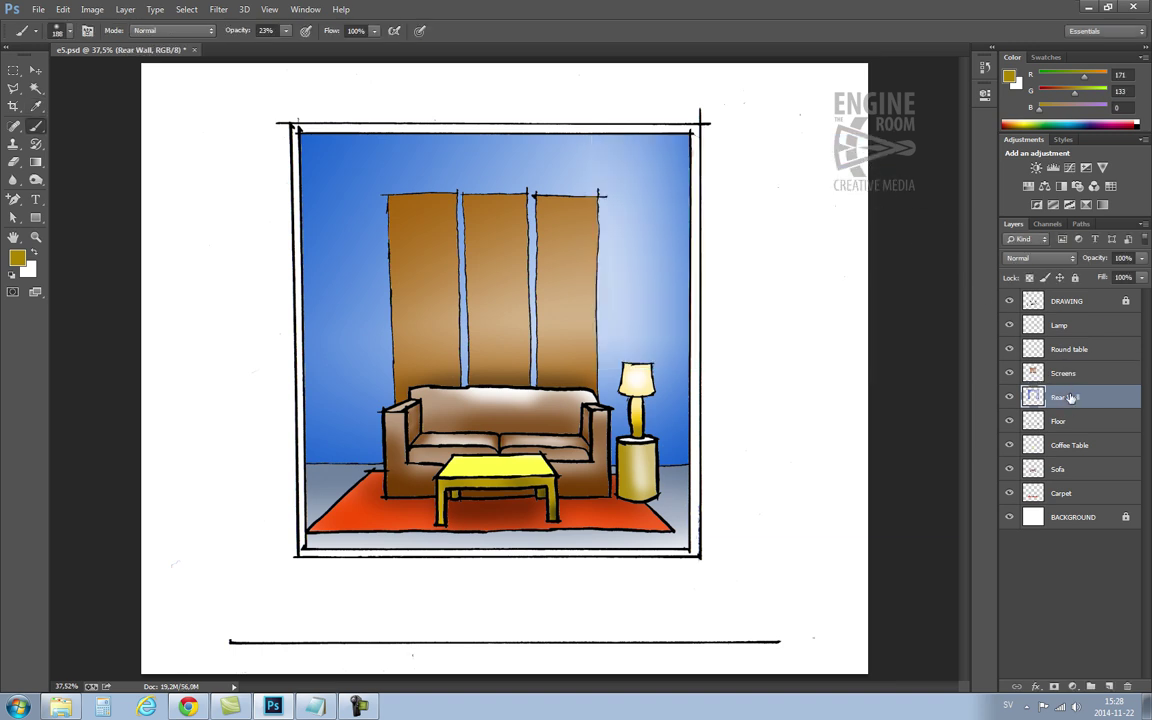
{"action": "left_click", "coordinate": [93, 10]}
{"action": "mouse_move", "coordinate": [113, 44]}
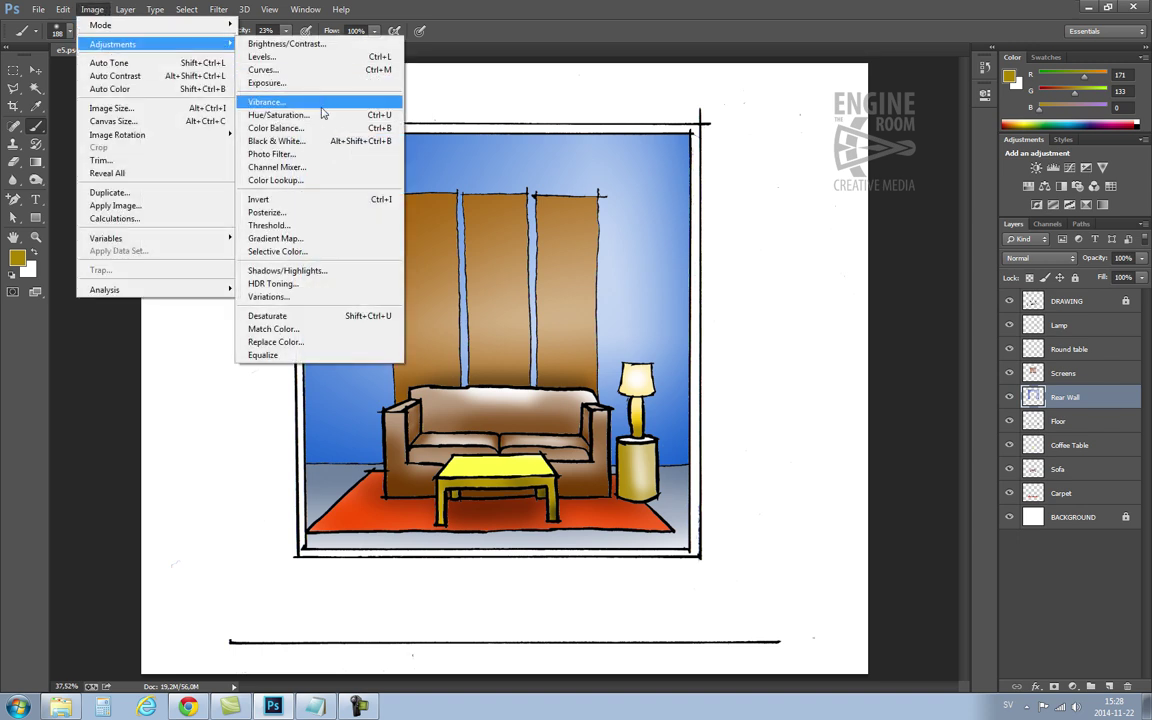
{"action": "left_click", "coordinate": [292, 106]}
{"action": "left_click_drag", "start_coordinate": [706, 231], "coordinate": [641, 233]}
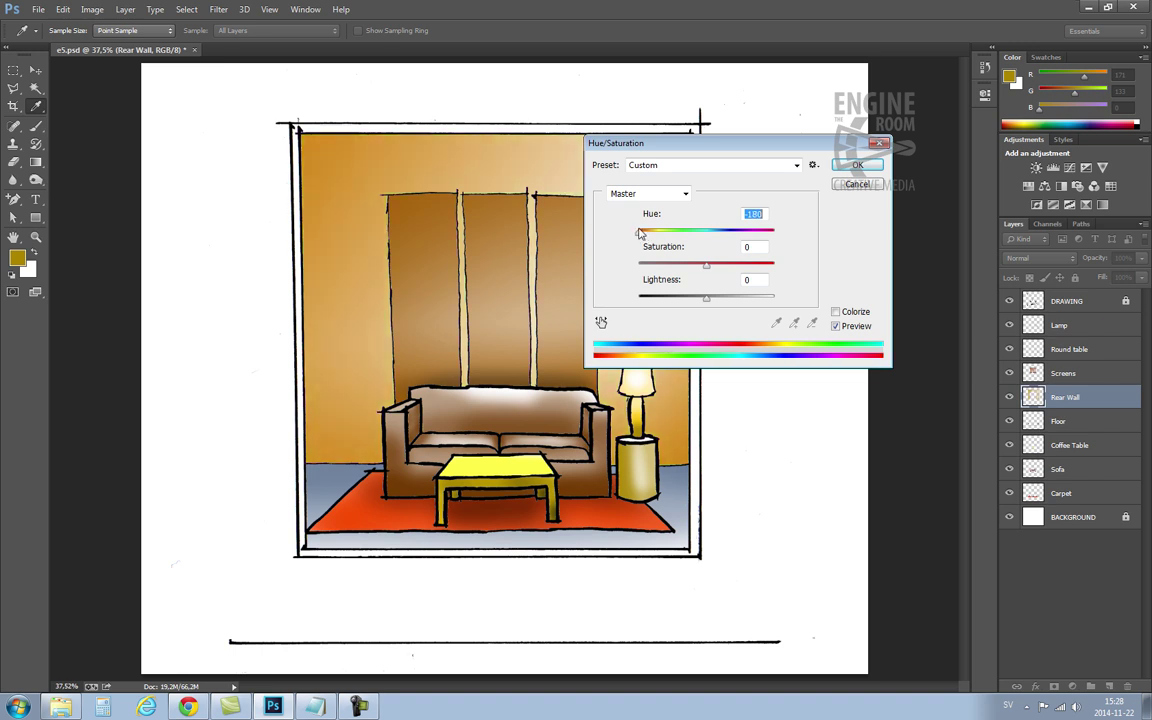
{"action": "left_click", "coordinate": [843, 184]}
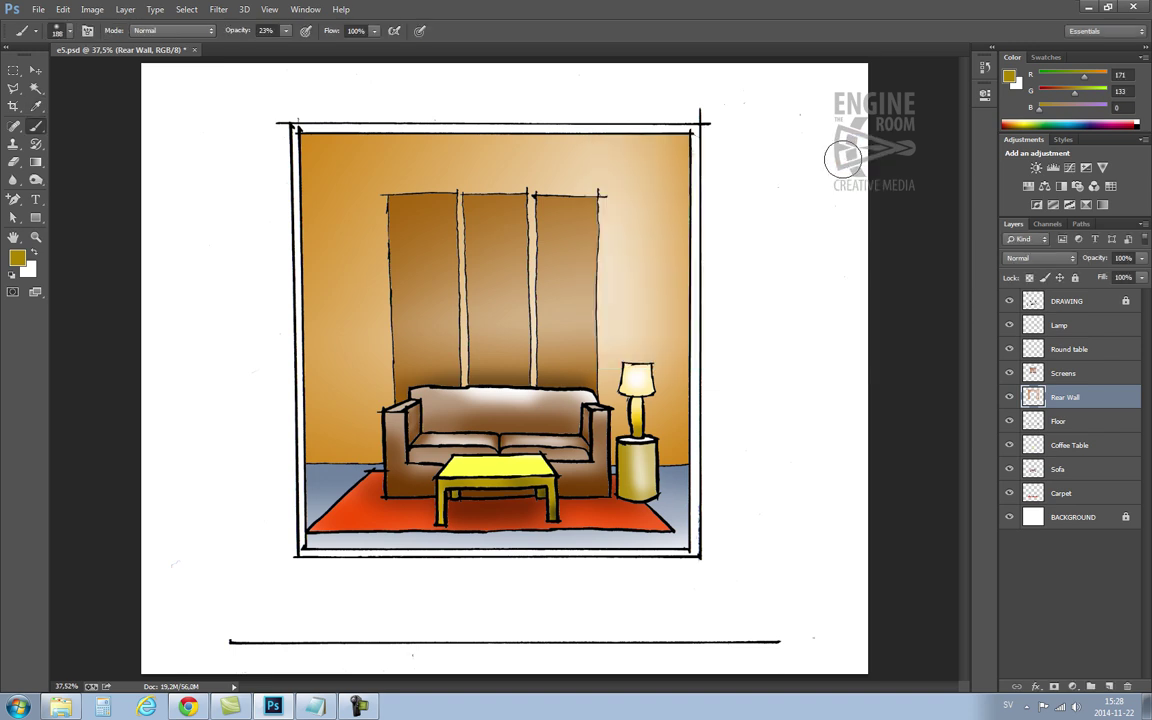
- Shift the Floor layer's hue by +140 to give it a mauve tint
{"action": "left_click", "coordinate": [1068, 424]}
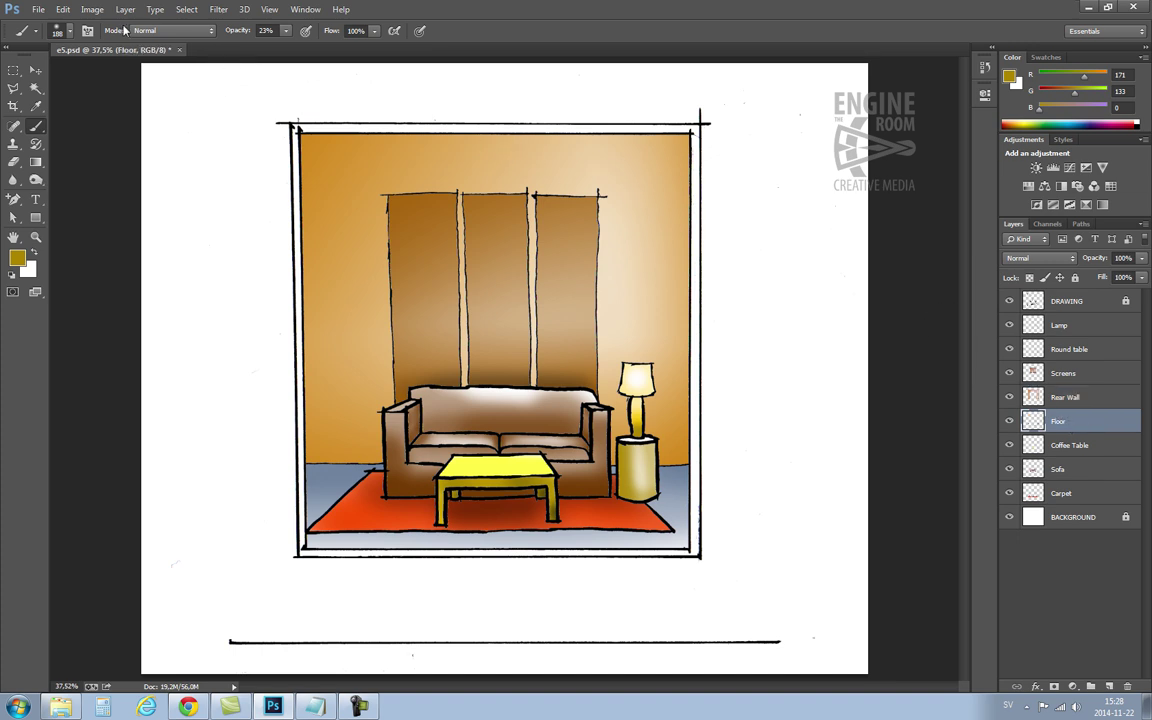
{"action": "left_click", "coordinate": [92, 10]}
{"action": "mouse_move", "coordinate": [116, 50]}
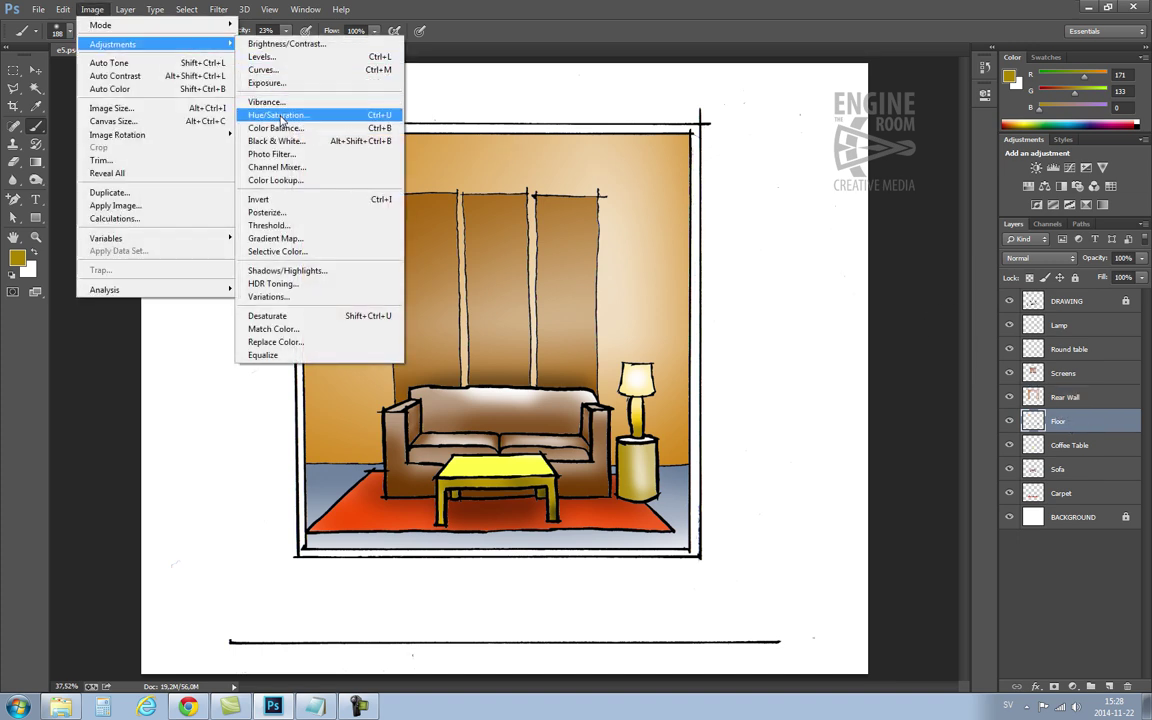
{"action": "left_click", "coordinate": [255, 112]}
{"action": "left_click_drag", "start_coordinate": [706, 231], "coordinate": [765, 237]}
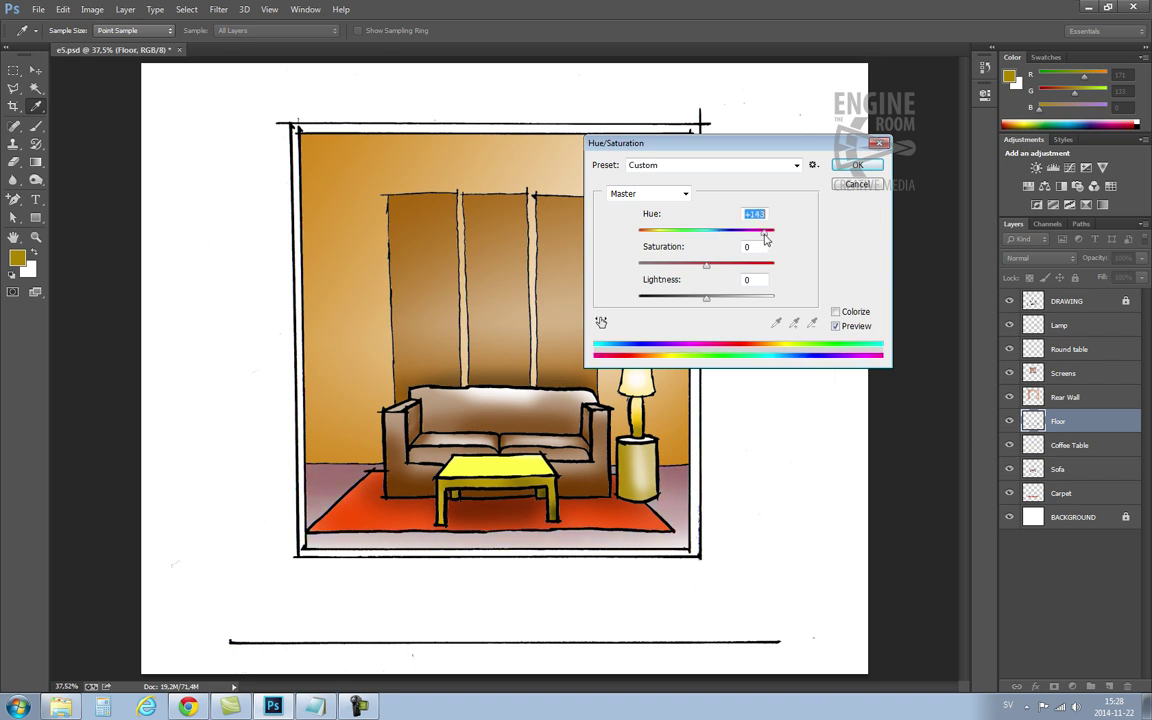
{"action": "left_click", "coordinate": [858, 165]}
{"action": "key", "text": "b"}
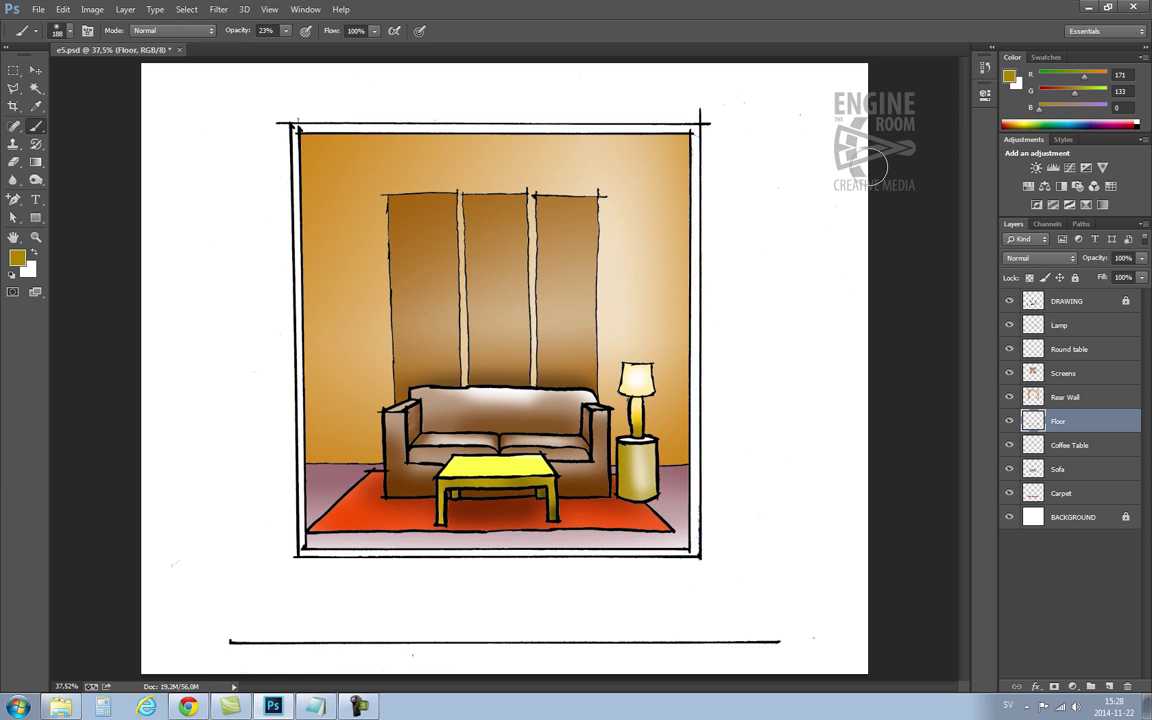